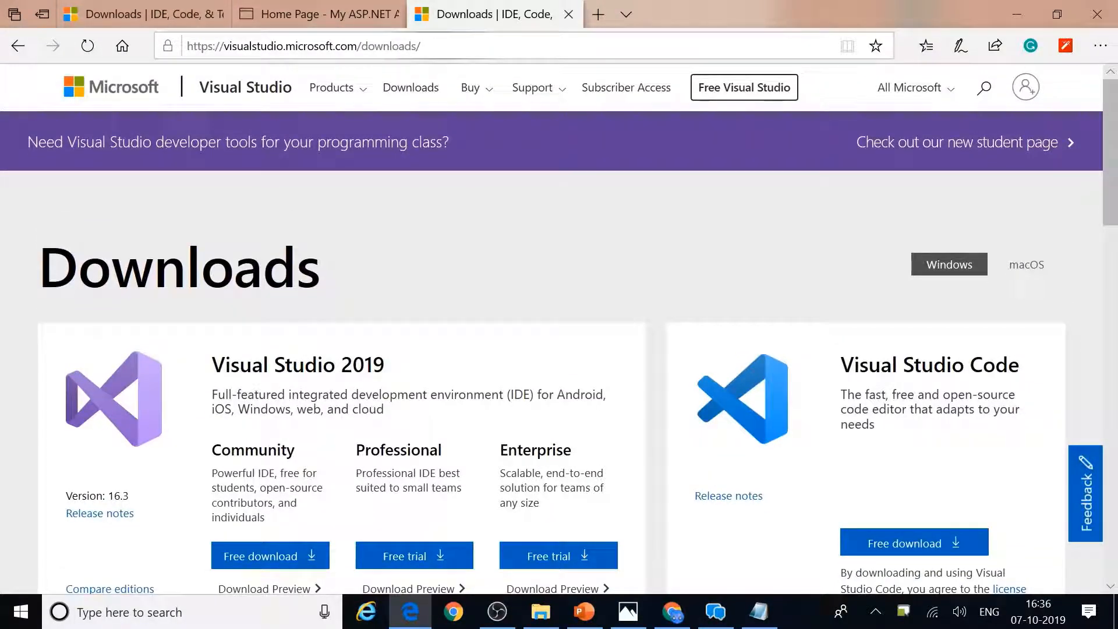
# Step: Scroll down the Visual Studio 2019 downloads page in Edge to review the editions
pyautogui.scroll(-2, 262, 554)
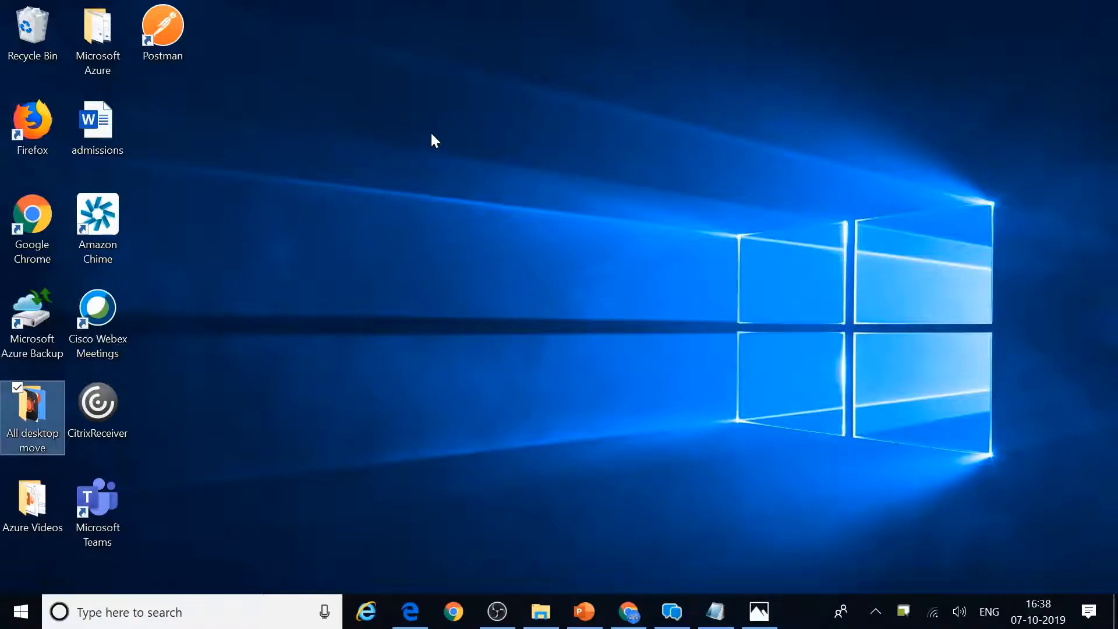
# Step: Search the Start menu for 'visual' and launch Visual Studio 2019
pyautogui.click(175, 612)
pyautogui.write('vis')
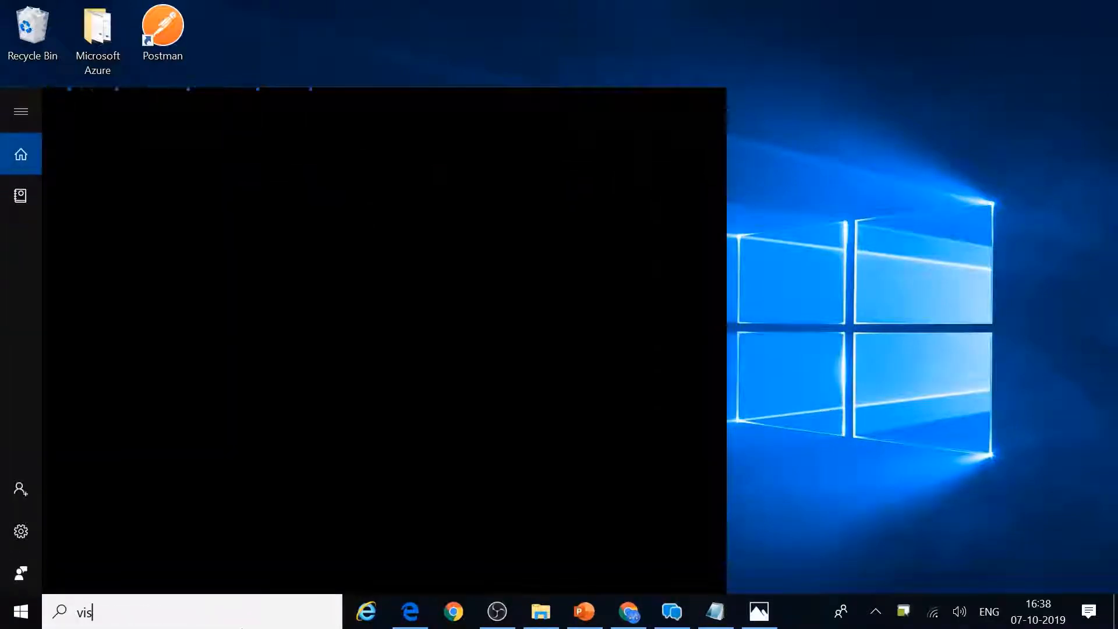
pyautogui.write('ual')
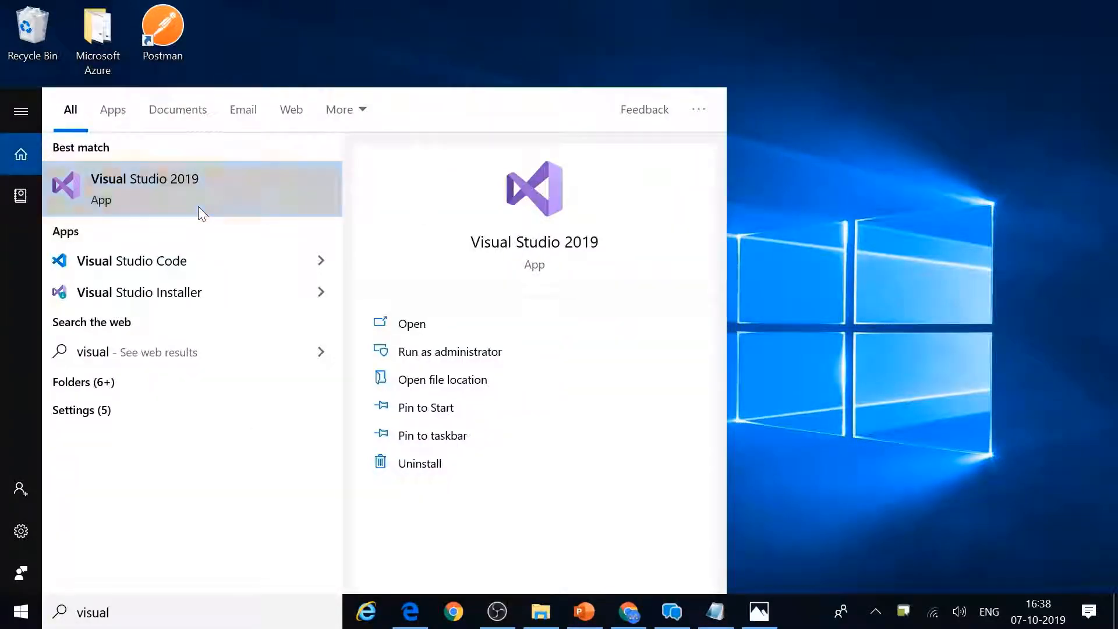
pyautogui.click(198, 206)
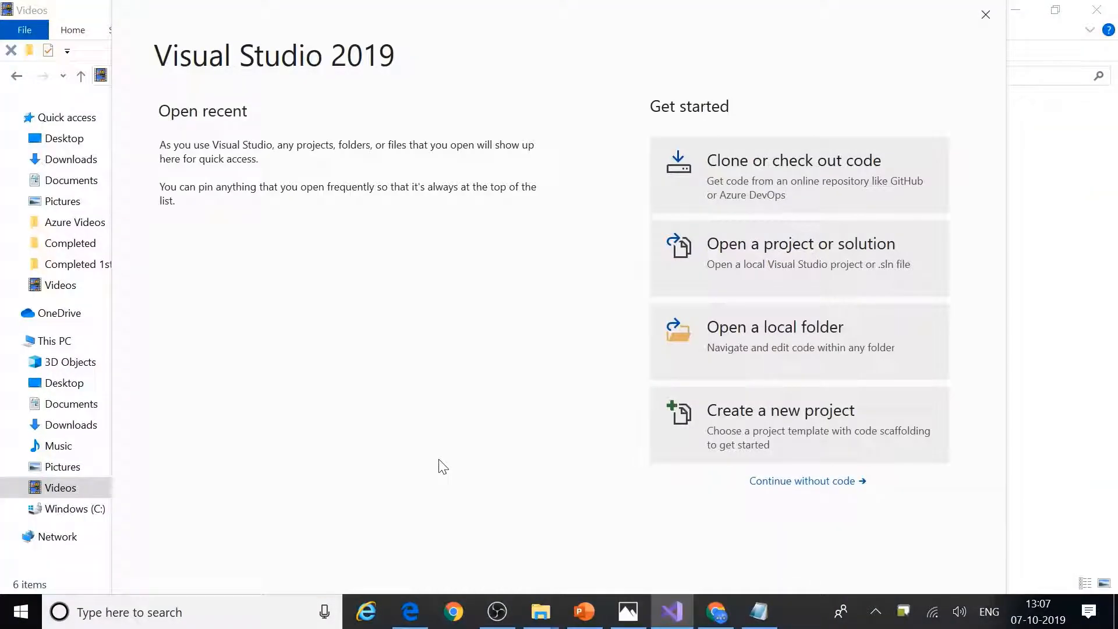
# Step: Start a new project, filter templates by 'web', and pick ASP.NET Web Application (.NET Framework)
pyautogui.click(741, 428)
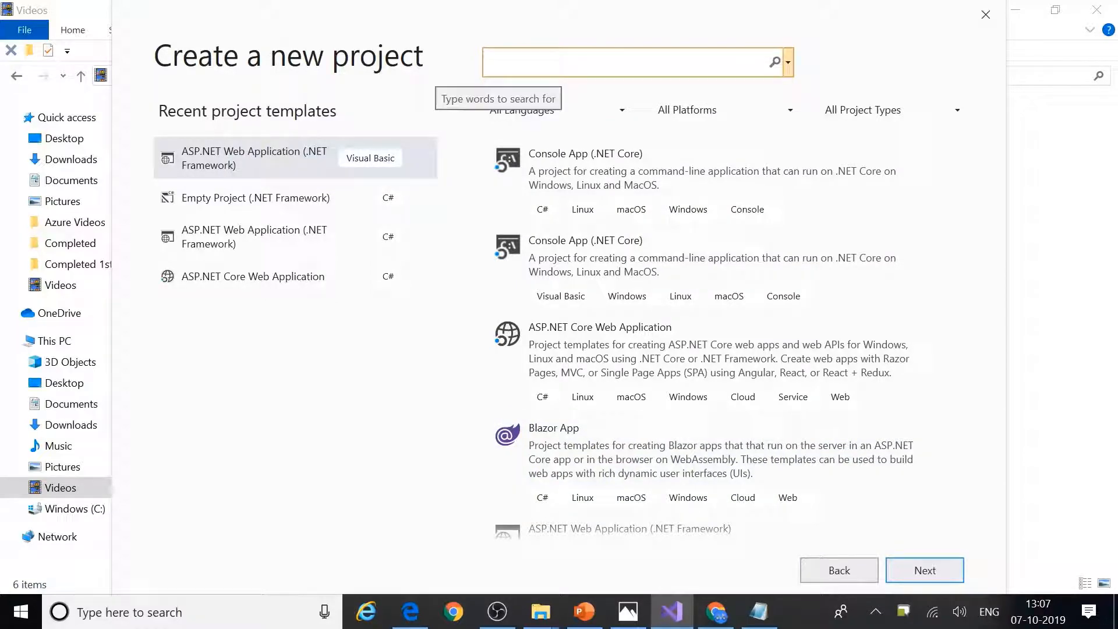
pyautogui.write('web')
pyautogui.click(530, 90)
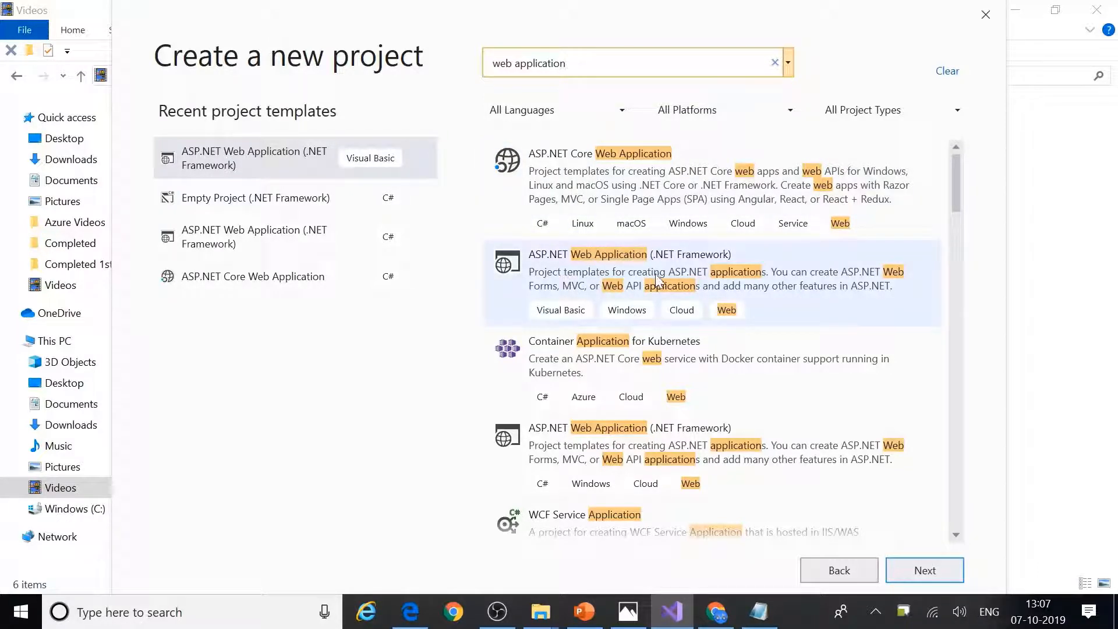
pyautogui.click(584, 285)
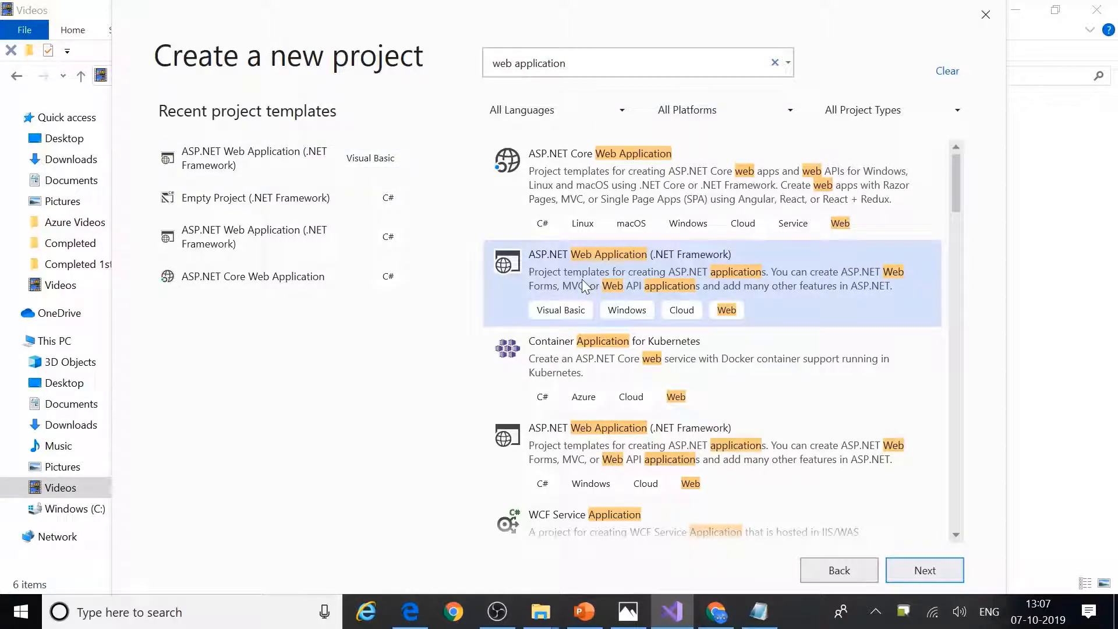
pyautogui.click(926, 572)
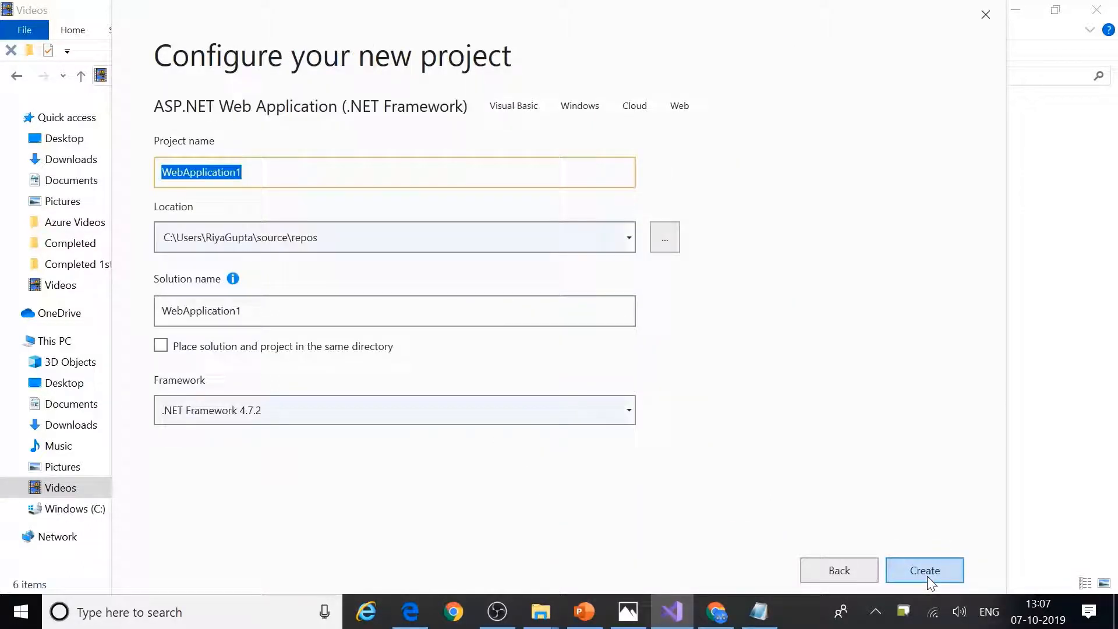
# Step: Name the project MapCustomDomain and solution MapCustomDomainSol, targeting .NET Framework 4.7.2
pyautogui.press('BackSpace')
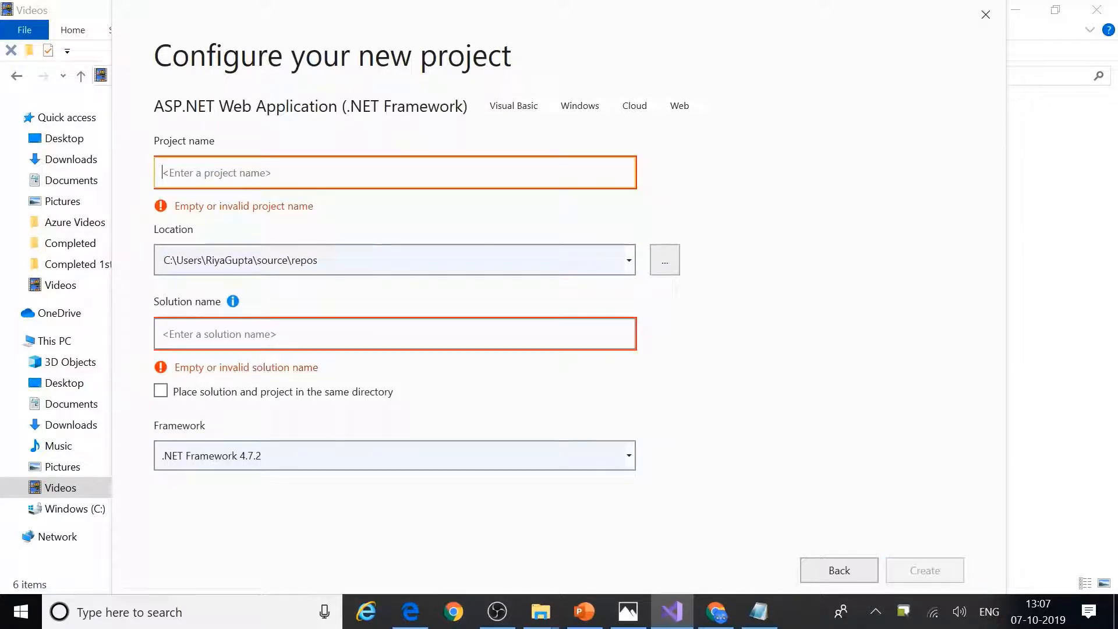
pyautogui.write('MapCu')
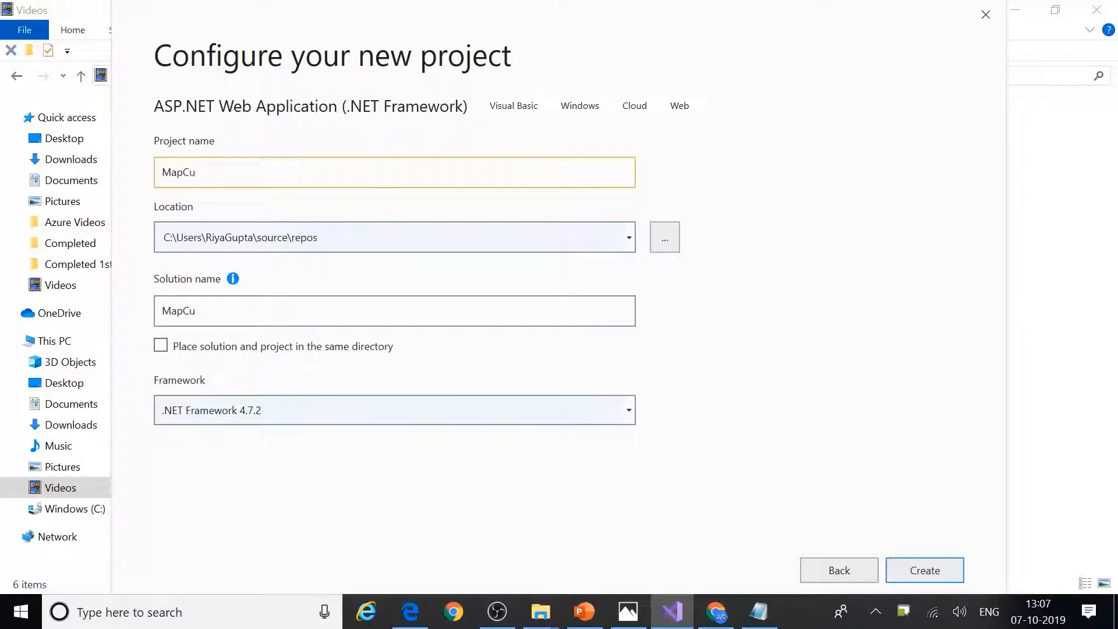
pyautogui.write('stomDomain')
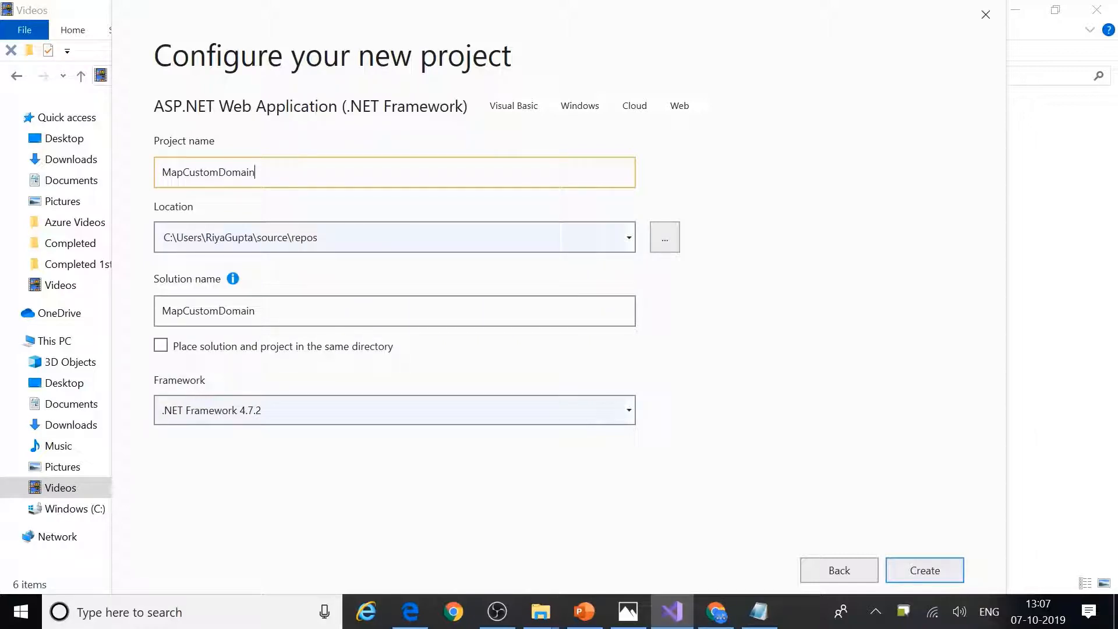
pyautogui.click(342, 308)
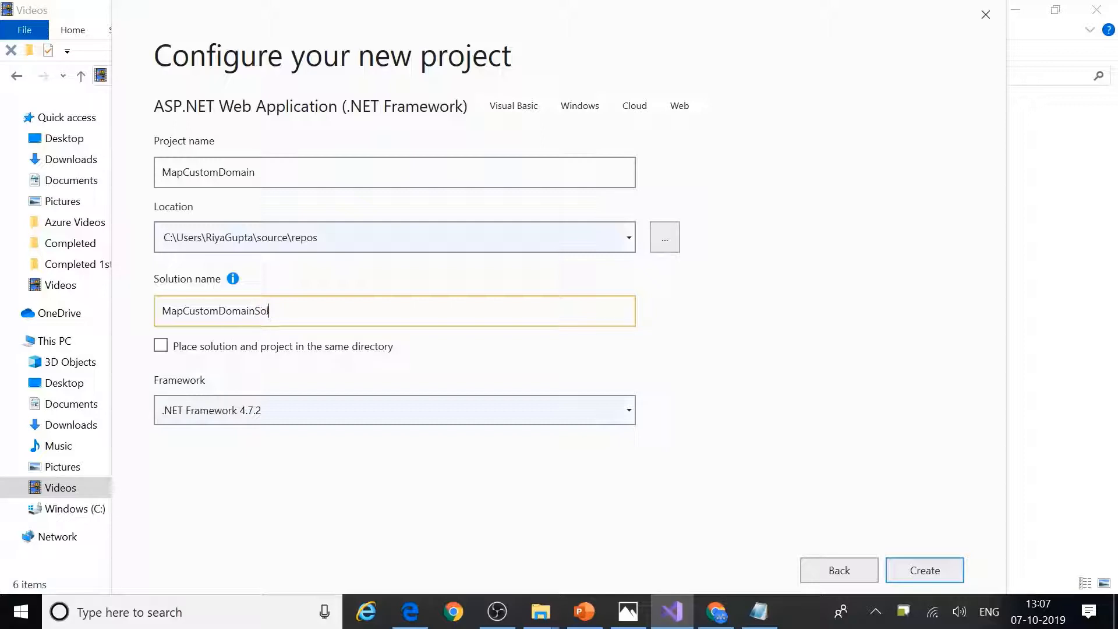
pyautogui.click(410, 414)
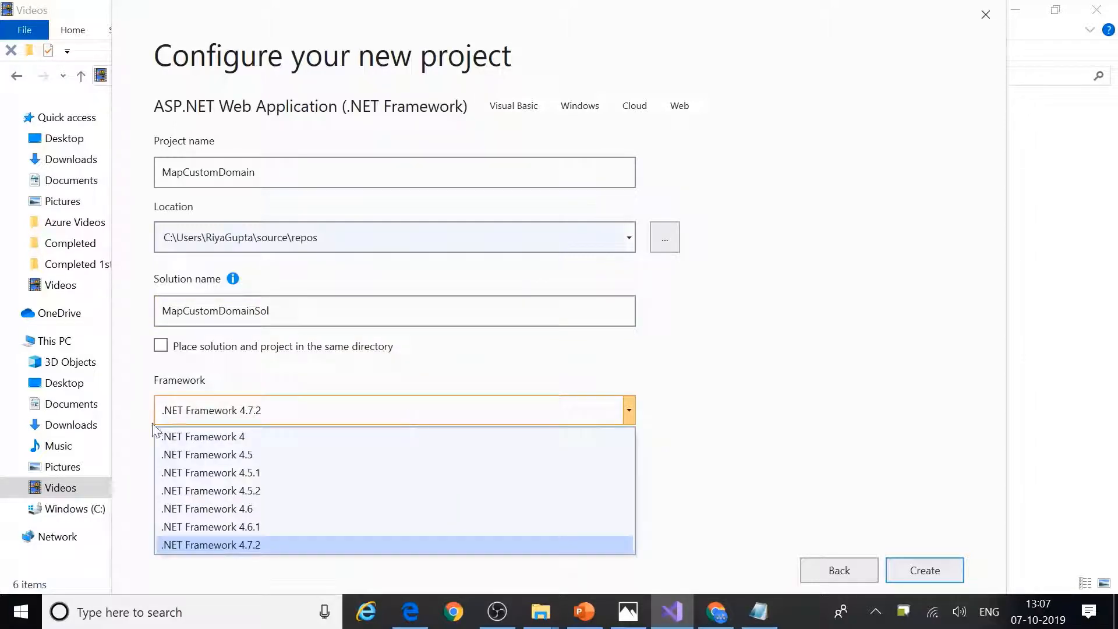
pyautogui.click(230, 545)
pyautogui.click(925, 570)
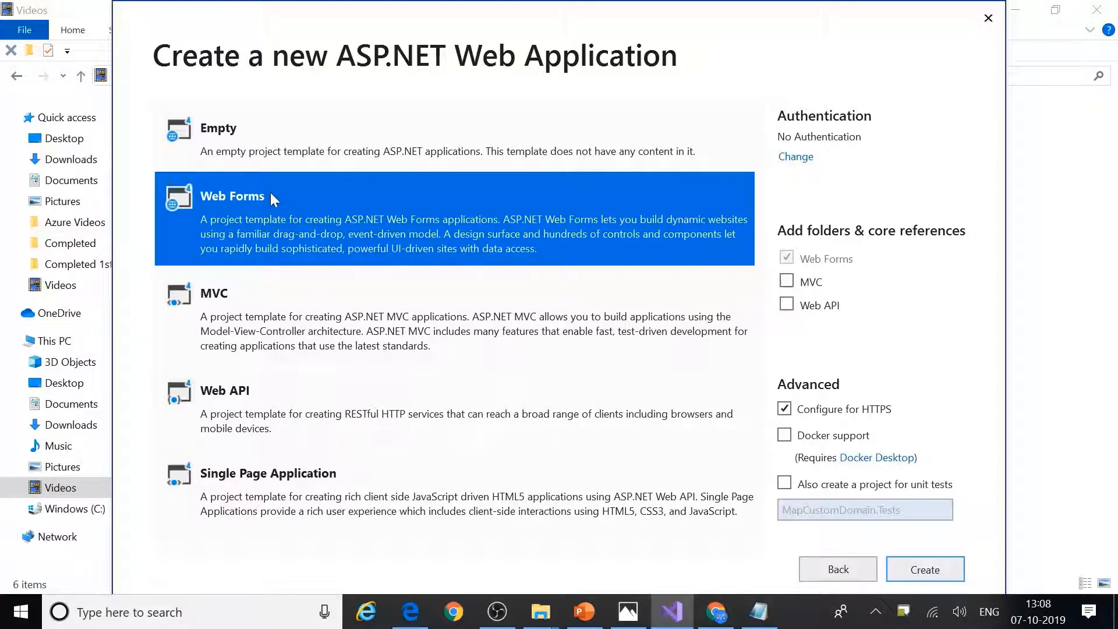
# Step: Create the project from the selected Web Forms template
pyautogui.click(919, 571)
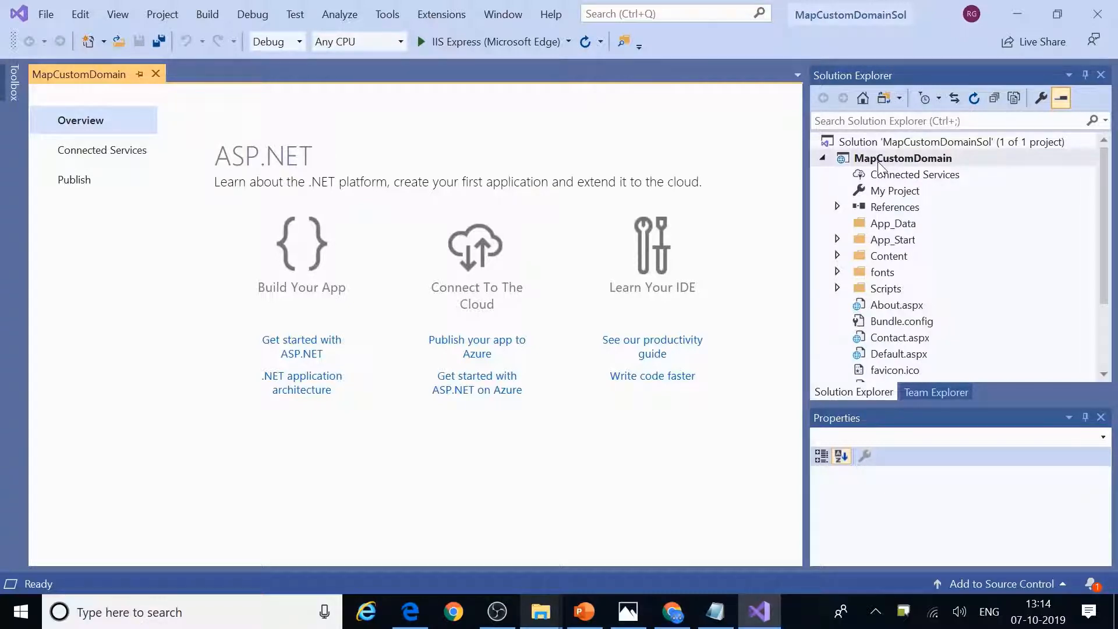
# Step: Open Default.aspx from Solution Explorer and switch it to Design view
pyautogui.click(891, 354)
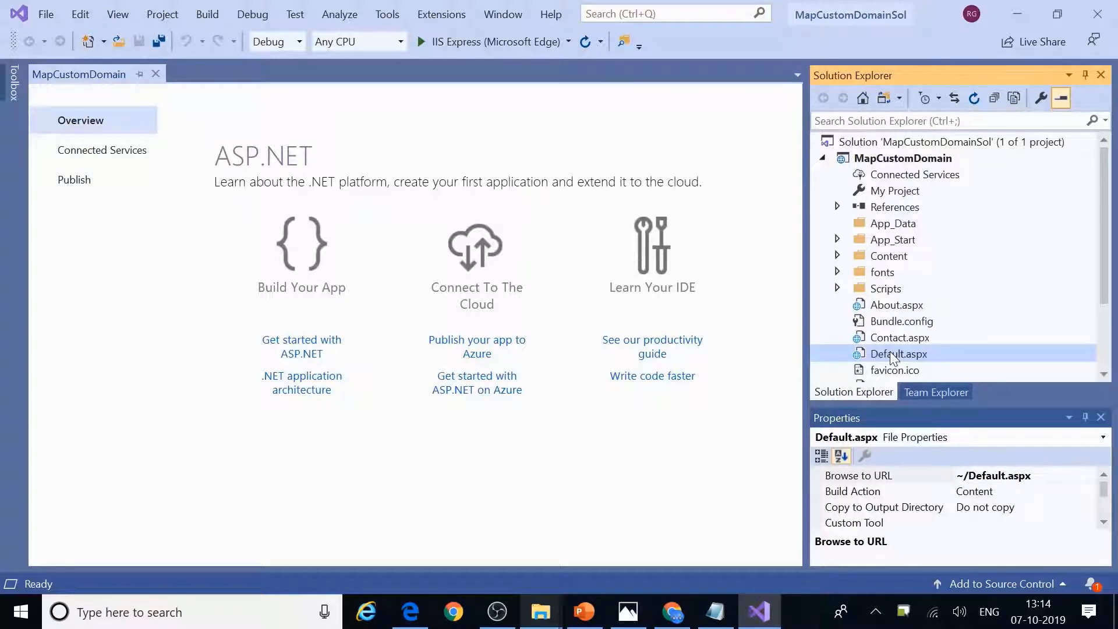
pyautogui.doubleClick(890, 354)
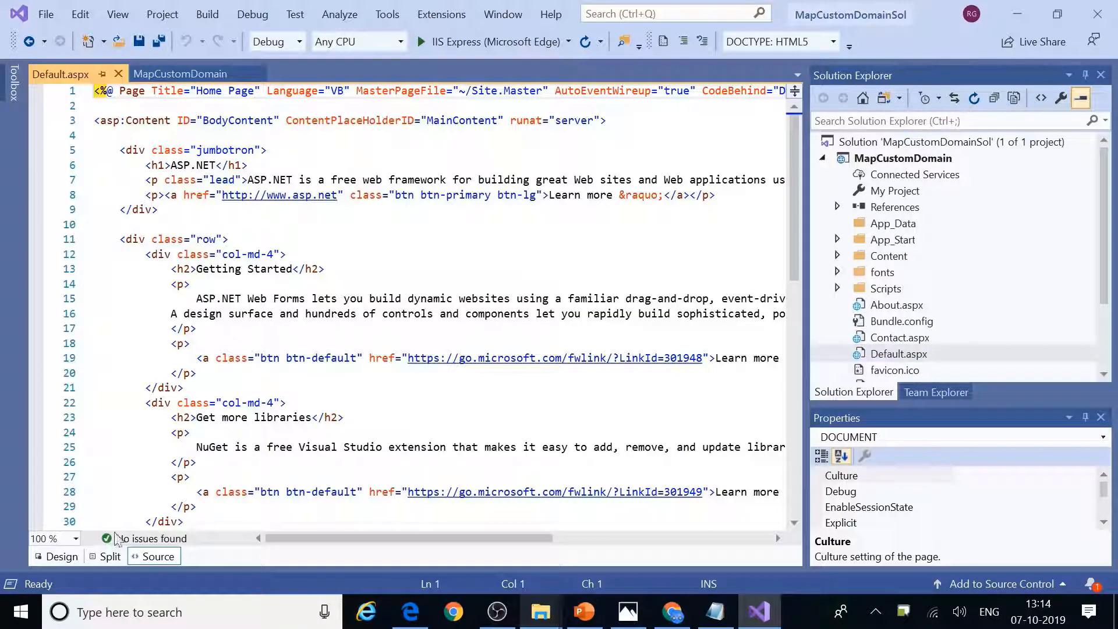
pyautogui.click(60, 556)
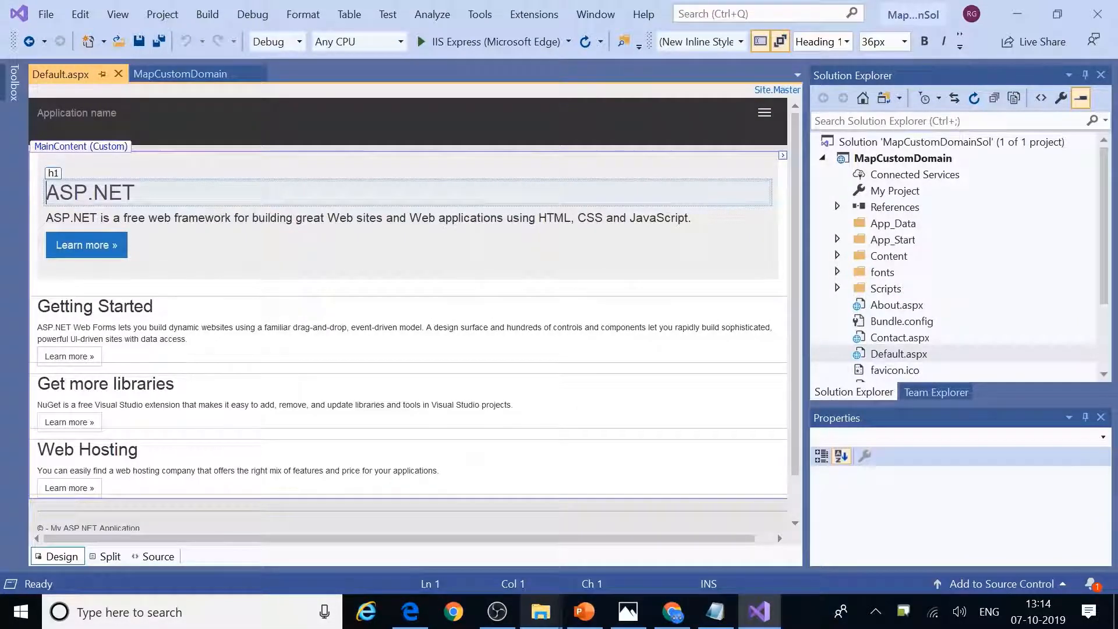
# Step: Build the MapCustomDomainSol solution from its context menu
pyautogui.click(861, 146)
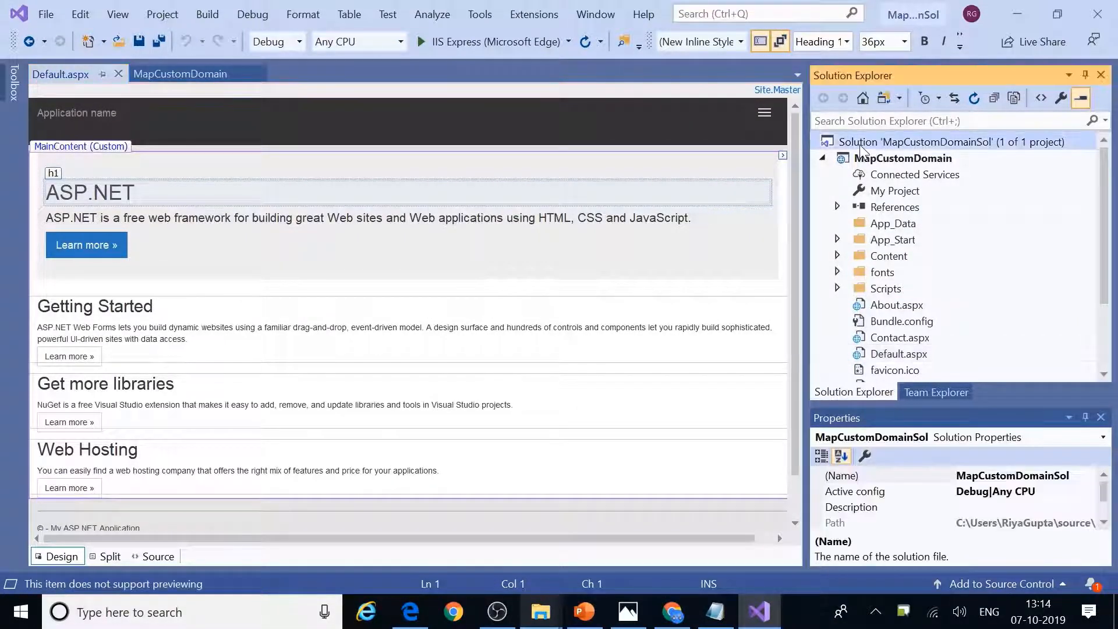
pyautogui.rightClick(862, 147)
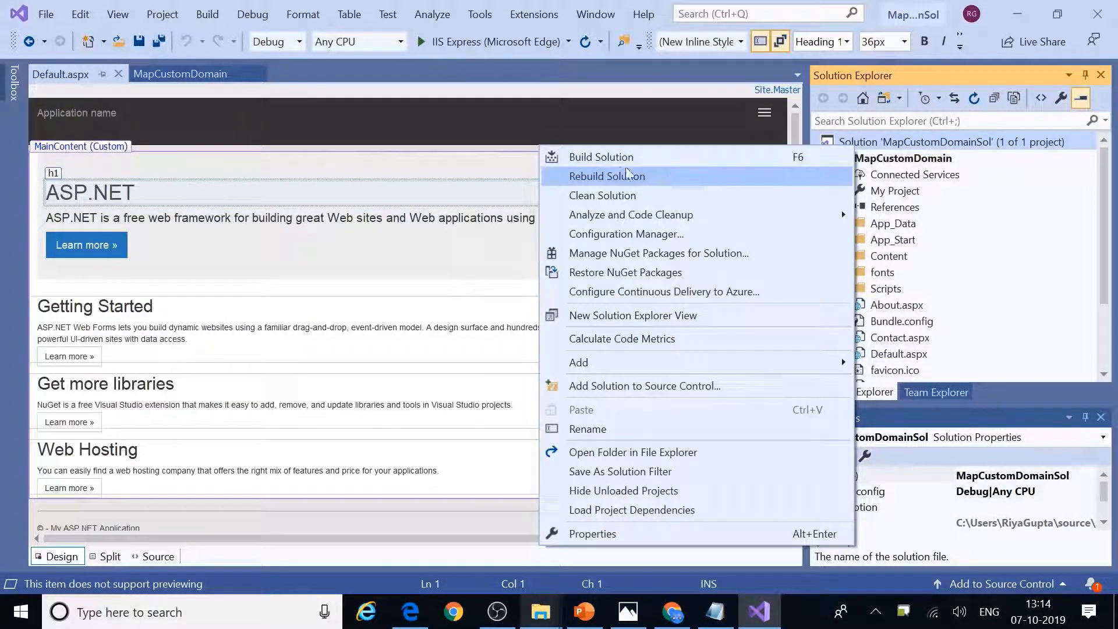
pyautogui.click(585, 159)
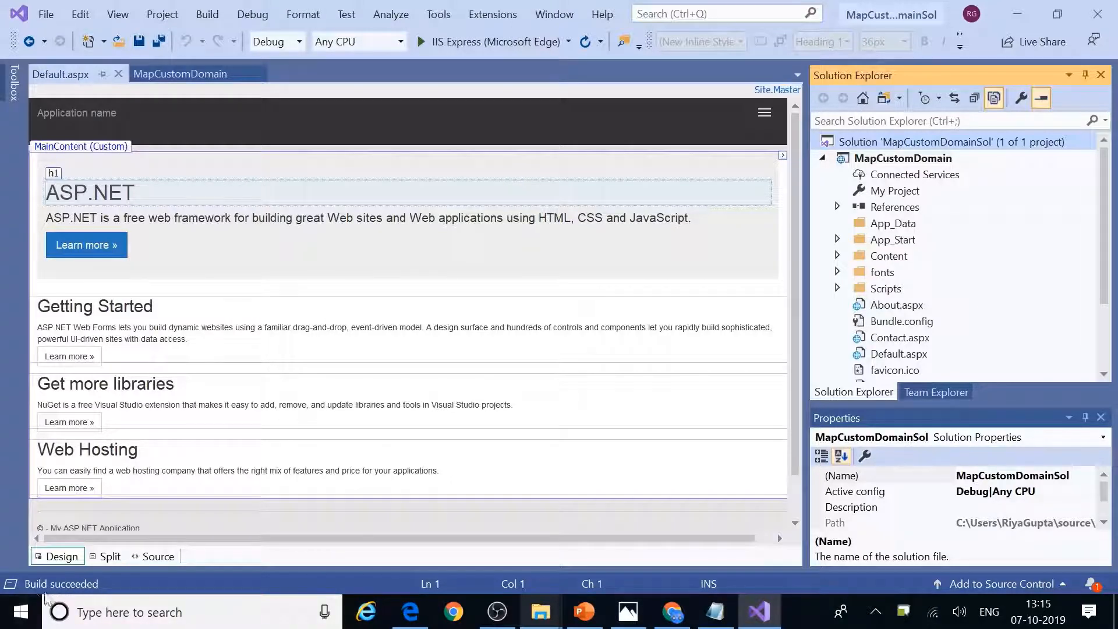
# Step: Bring up the MapCustomDomain project's context menu to view it in the browser
pyautogui.click(866, 160)
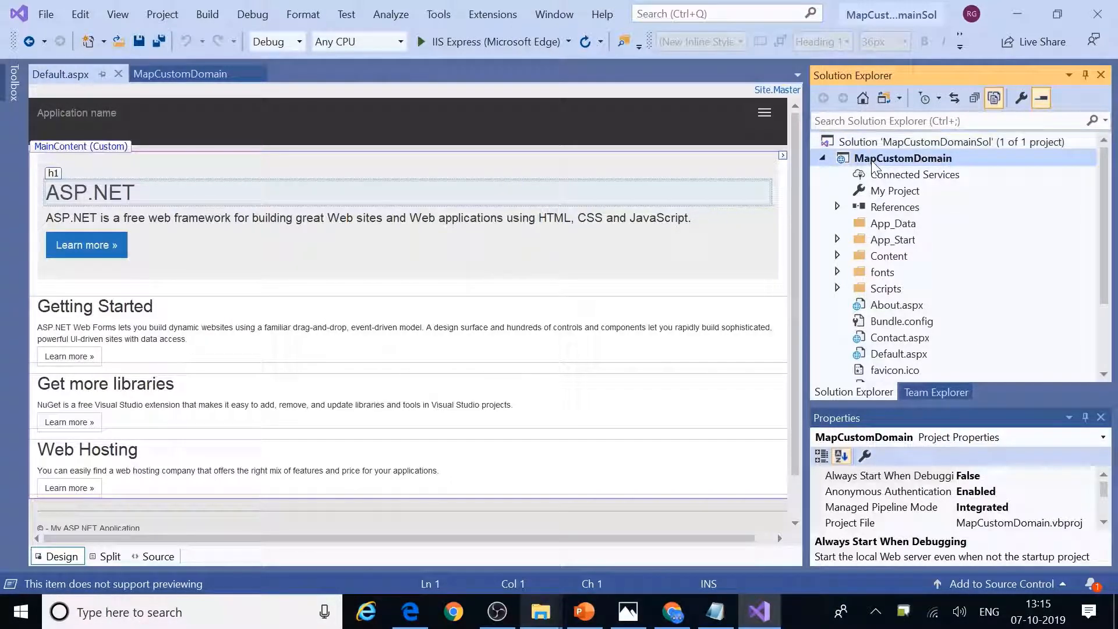
pyautogui.click(860, 144)
pyautogui.rightClick(860, 144)
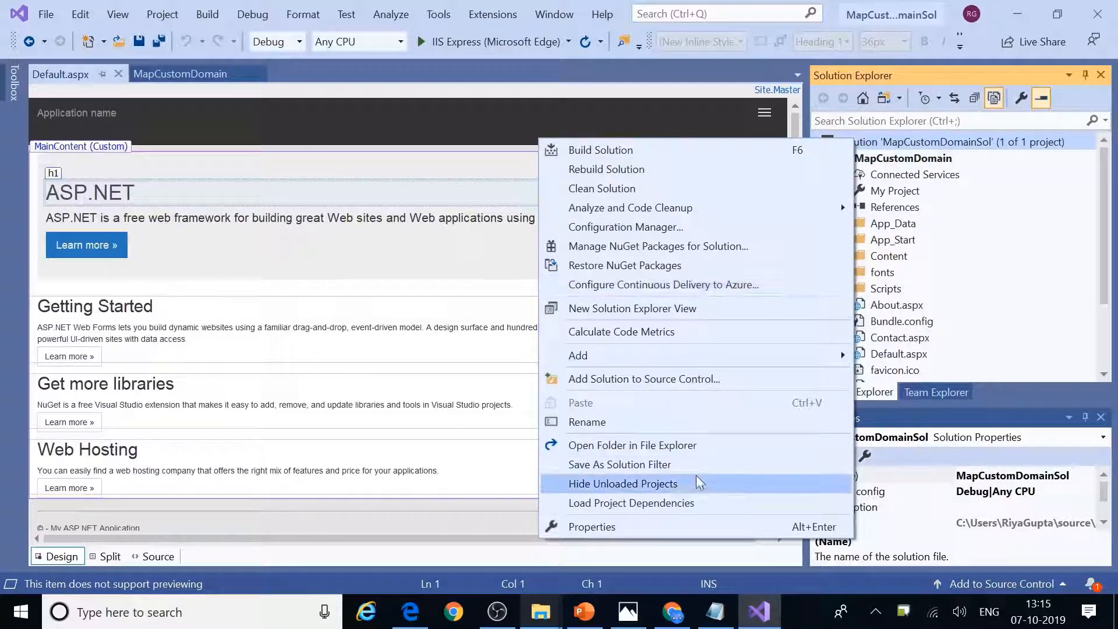
pyautogui.click(902, 160)
pyautogui.rightClick(900, 156)
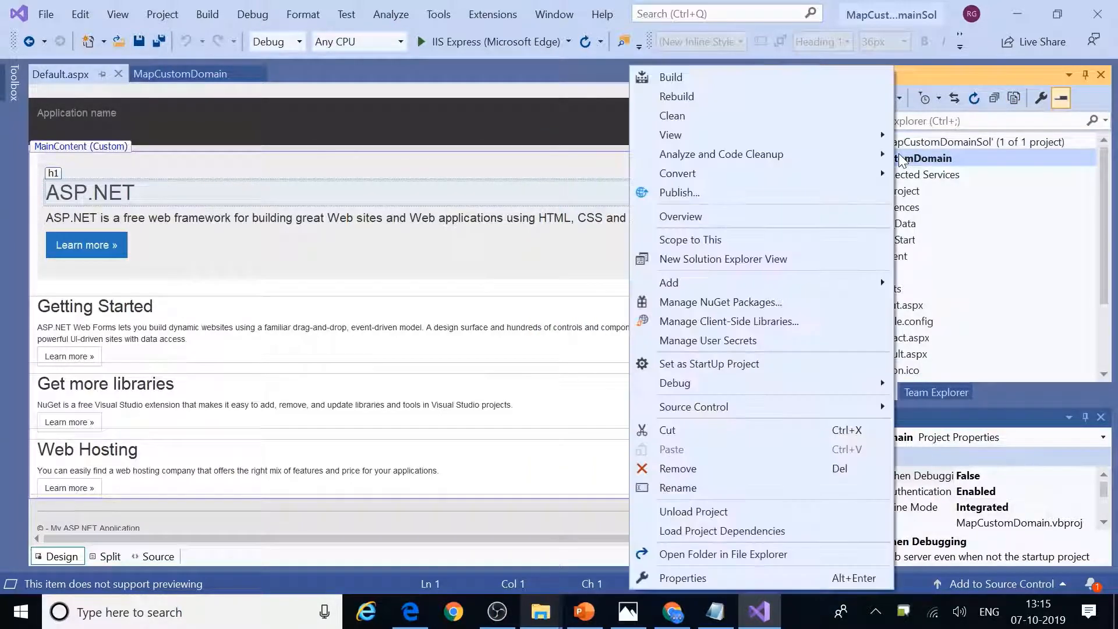
# Step: Run the project in Microsoft Edge and scroll through its Home page
pyautogui.moveTo(673, 138)
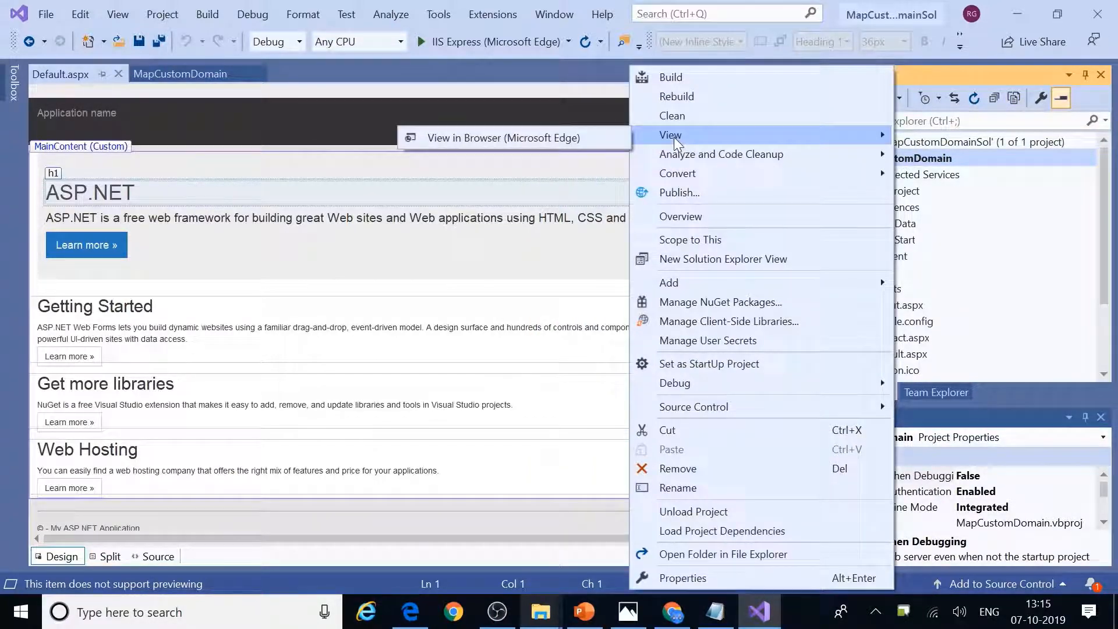
pyautogui.click(508, 138)
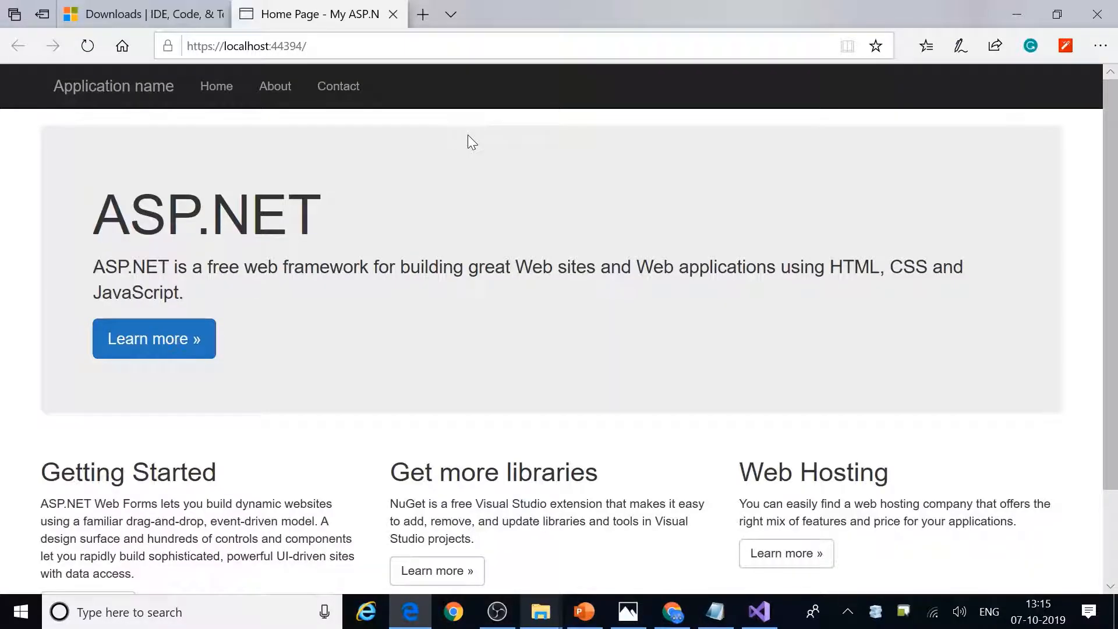
pyautogui.scroll(-3, 596, 373)
pyautogui.scroll(3, 600, 357)
pyautogui.scroll(-2, 585, 445)
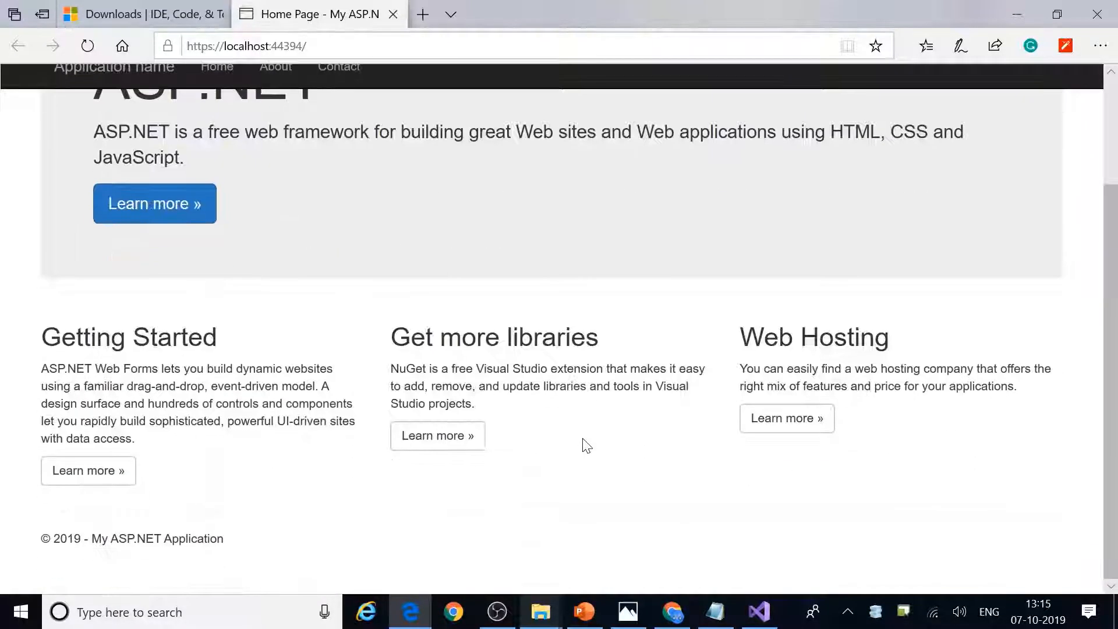
pyautogui.scroll(2, 585, 445)
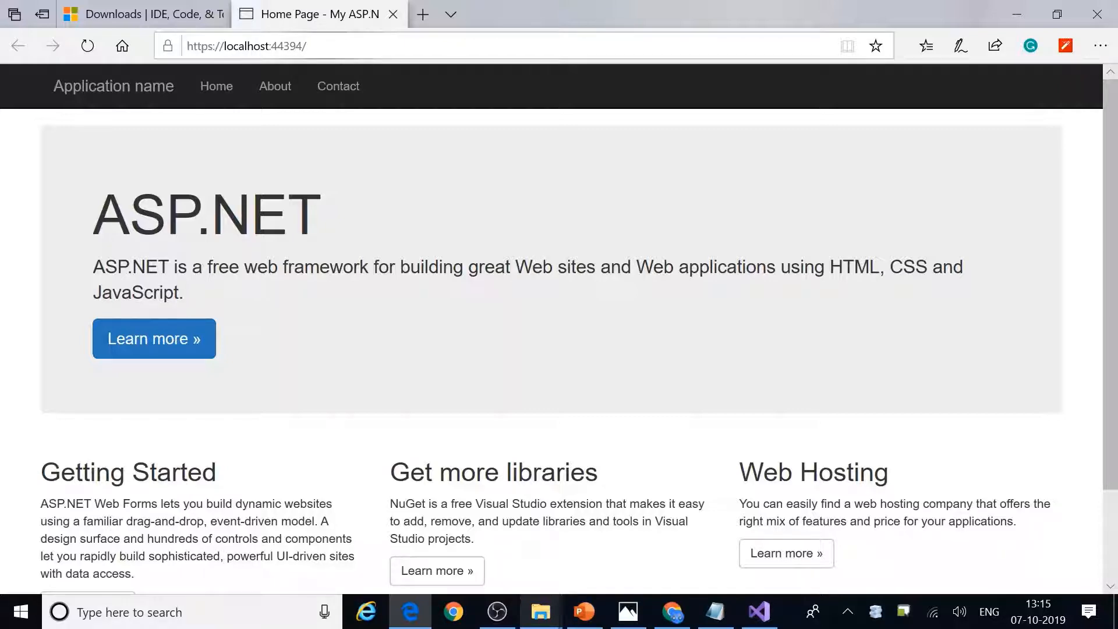
# Step: Visit the app's About and Contact pages, then return to Home
pyautogui.click(215, 92)
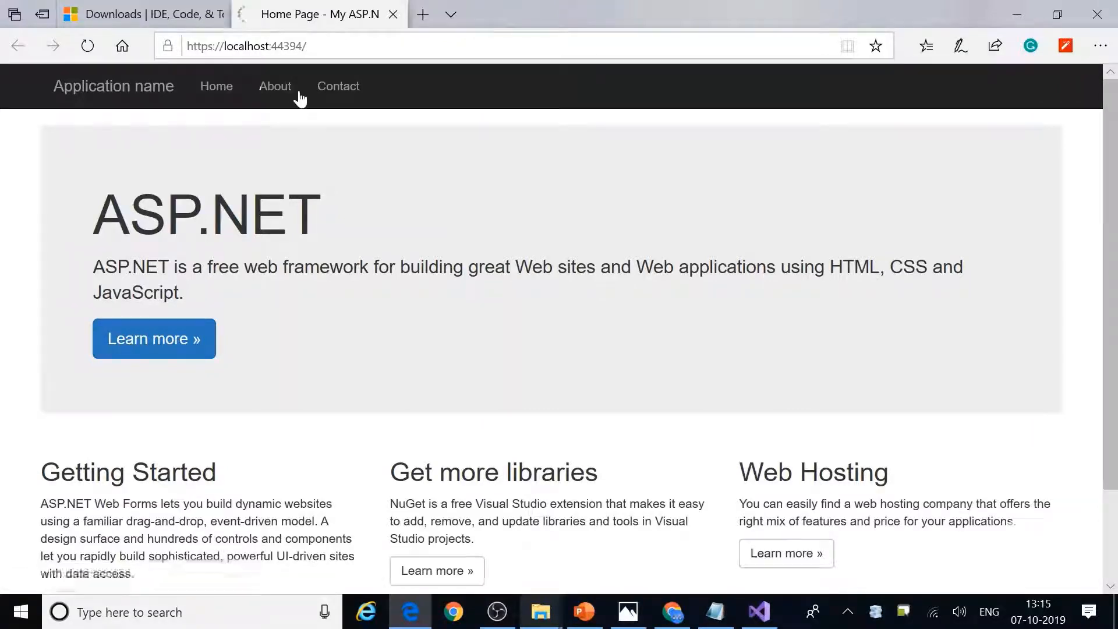
pyautogui.click(280, 99)
pyautogui.click(352, 98)
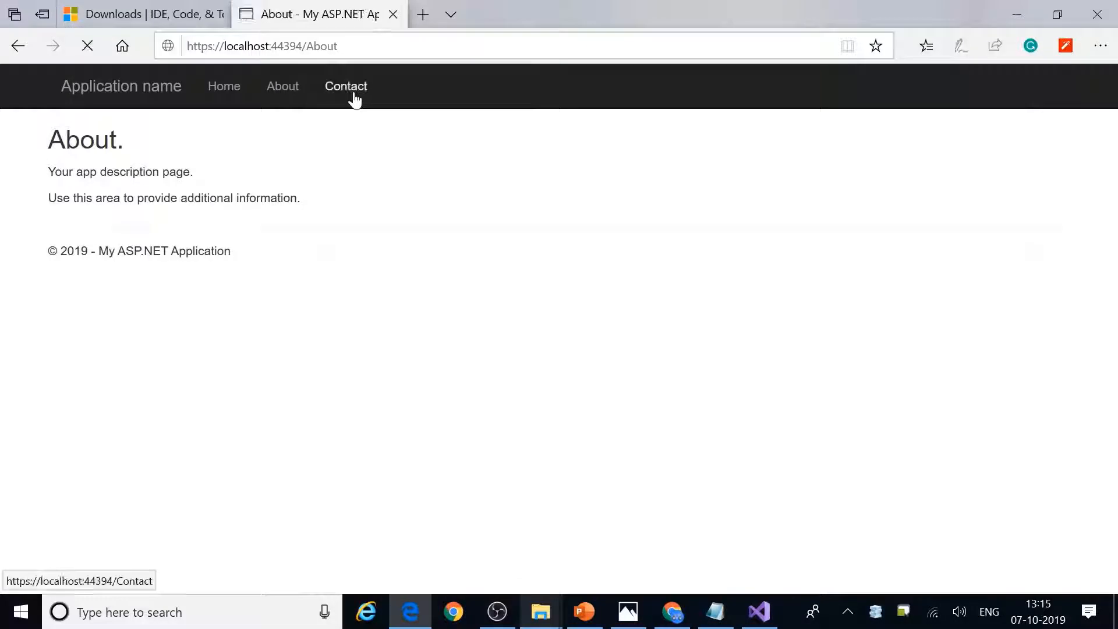
pyautogui.click(219, 87)
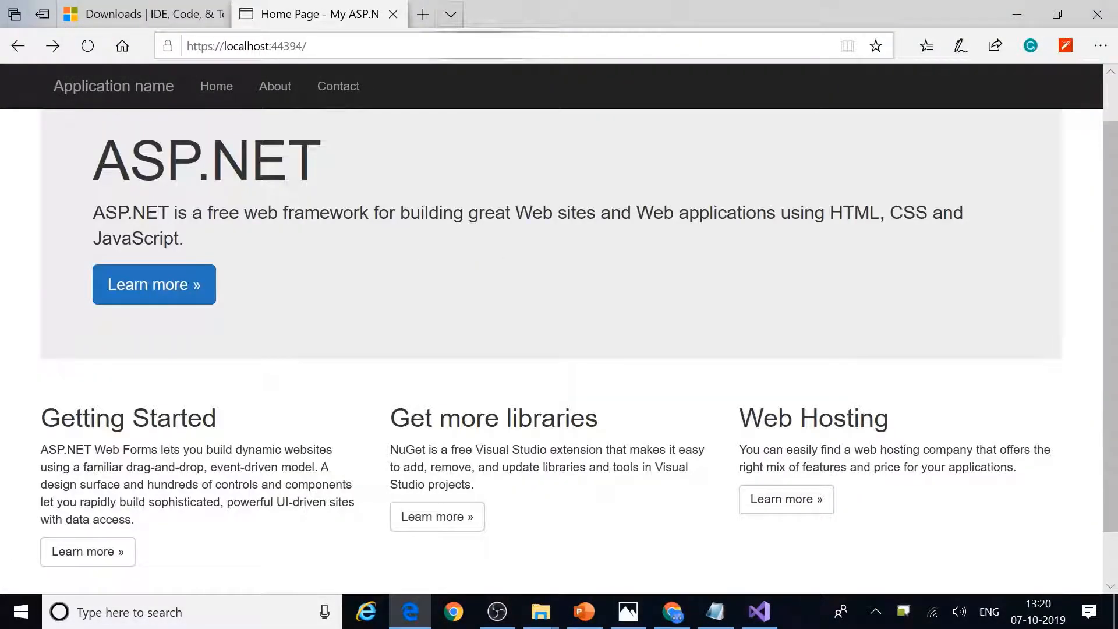
pyautogui.hotkey('ctrl', 'l')
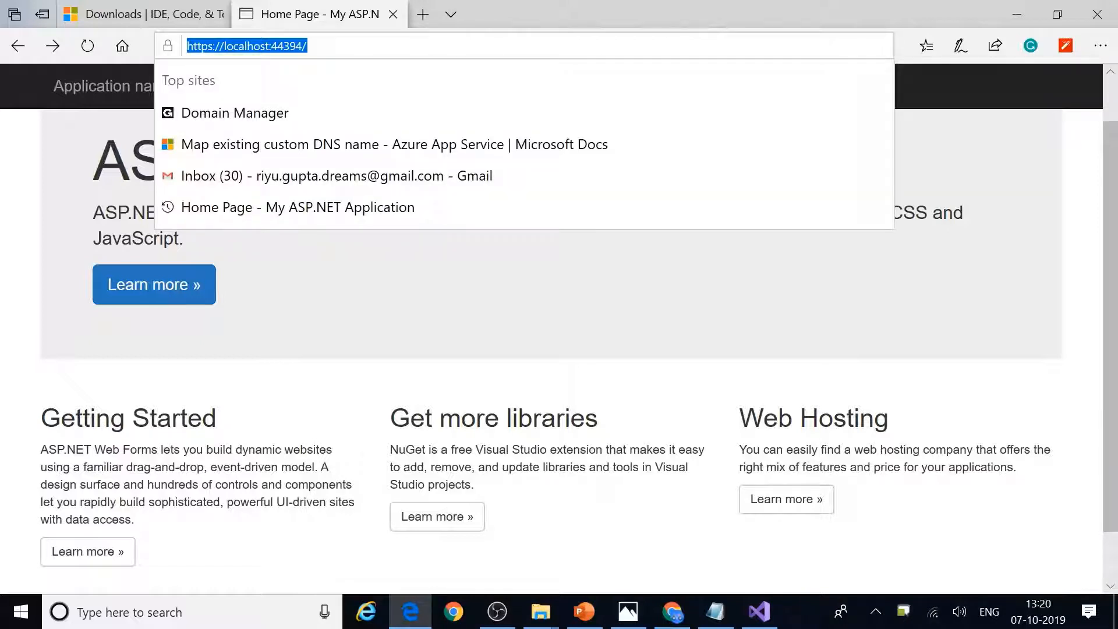
pyautogui.click(307, 46)
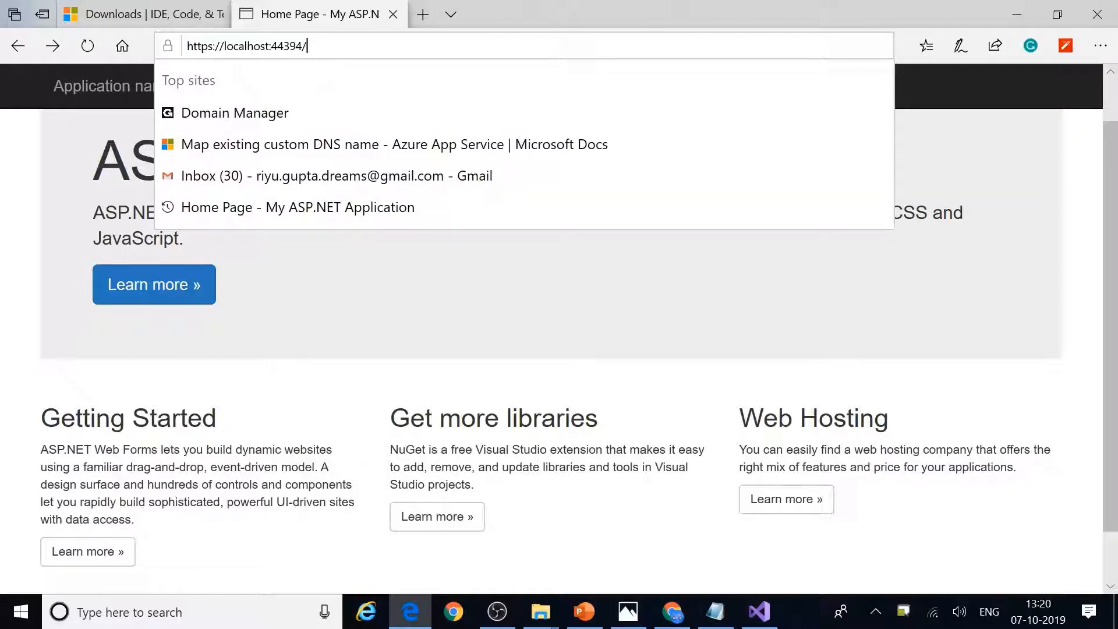
pyautogui.write('default')
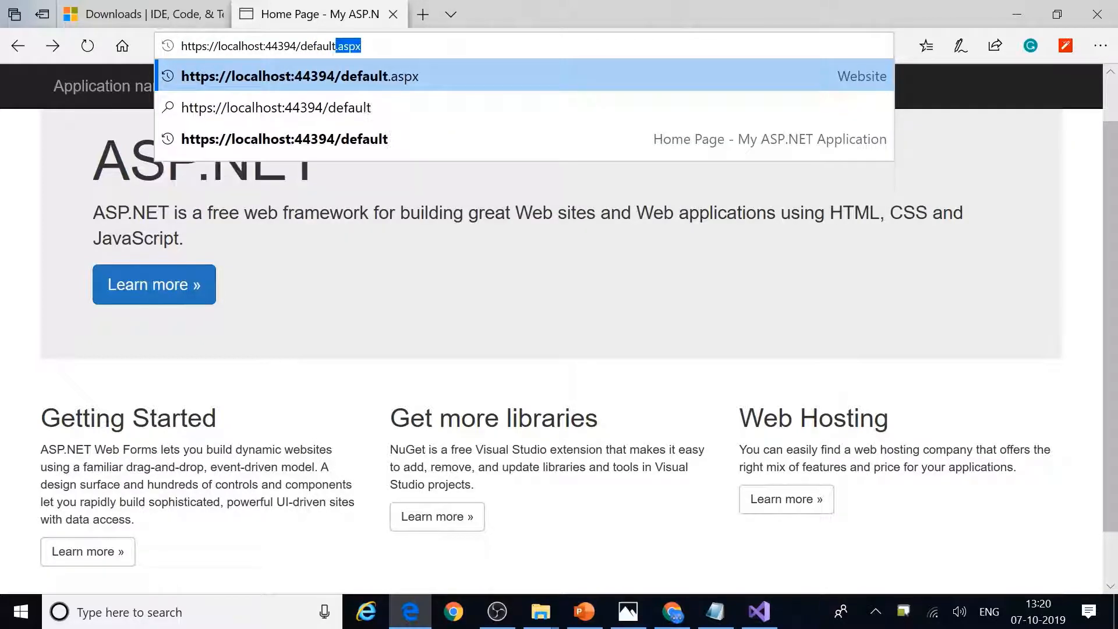
pyautogui.write('.aspx')
pyautogui.press('Return')
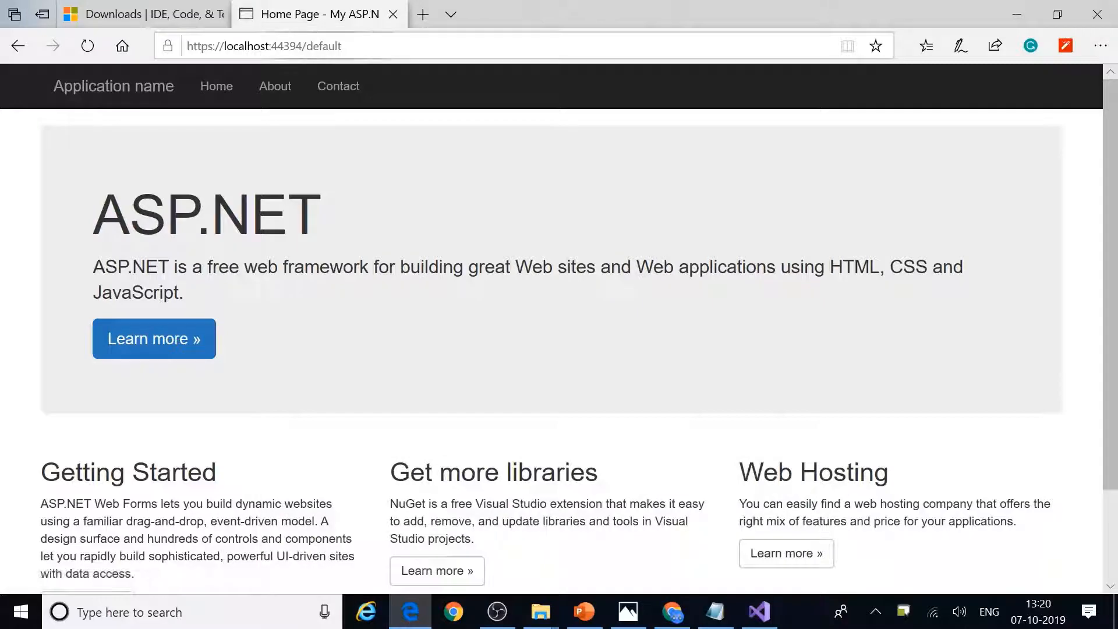
pyautogui.hotkey('ctrl', 'l')
pyautogui.moveTo(307, 46); pyautogui.dragTo(411, 68)
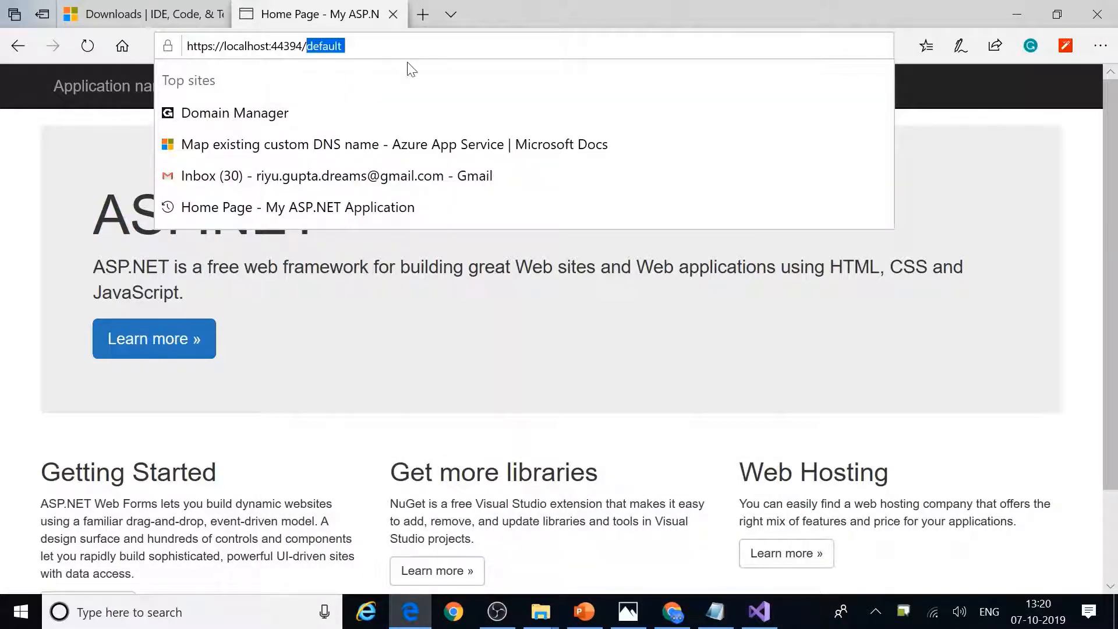
pyautogui.press('BackSpace')
pyautogui.press('Return')
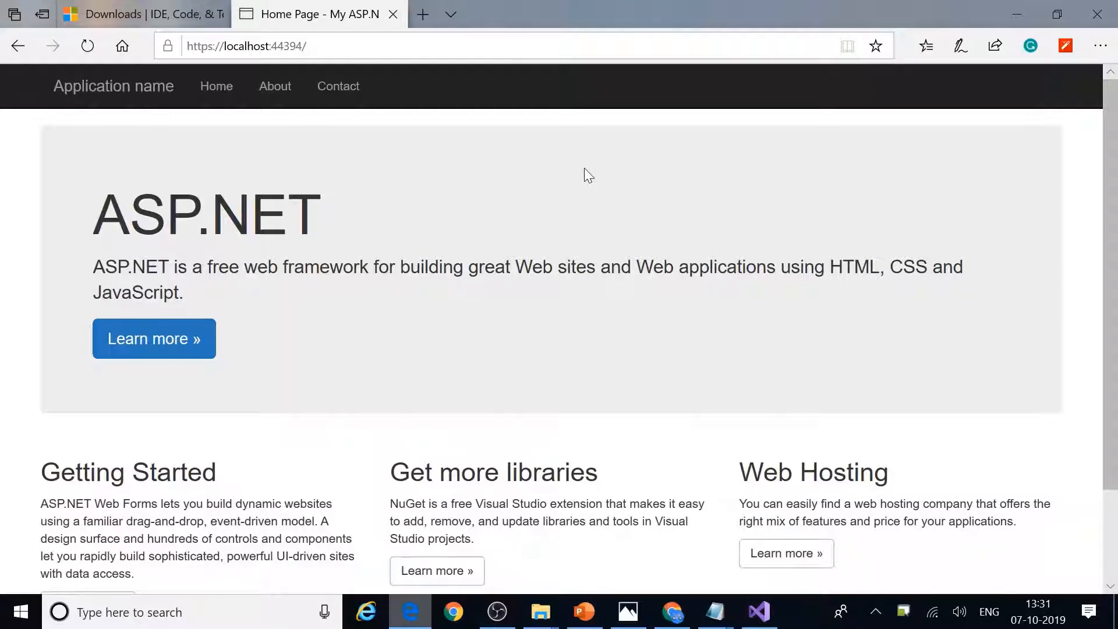
# Step: Select the app's full page address in the browser's address bar
pyautogui.click(245, 46)
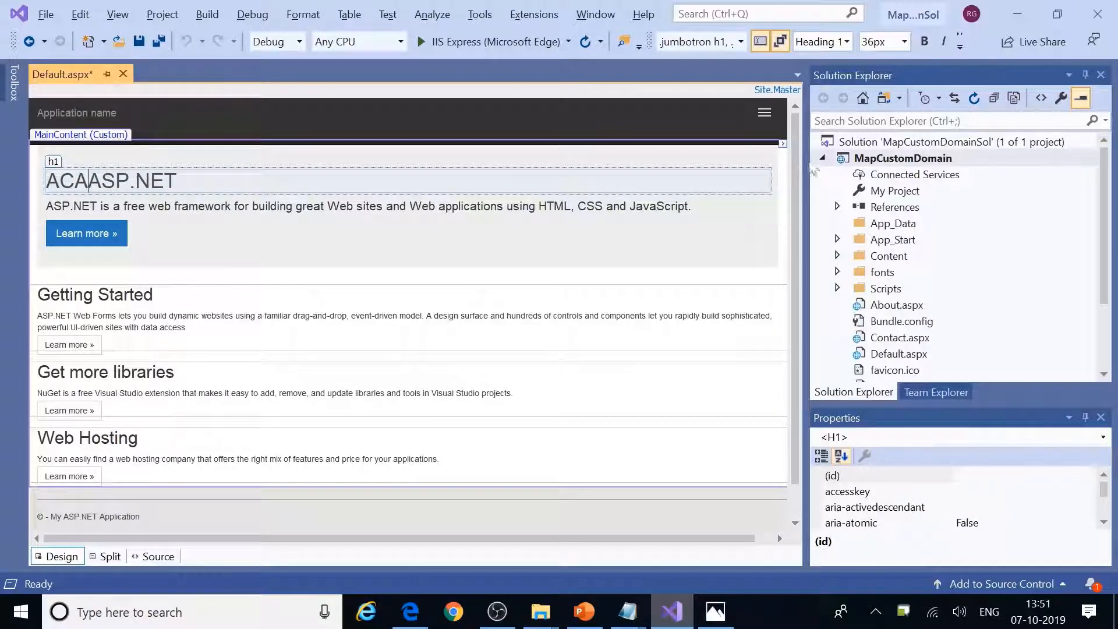
# Step: Start the Publish wizard for the MapCustomDomain project
pyautogui.click(885, 163)
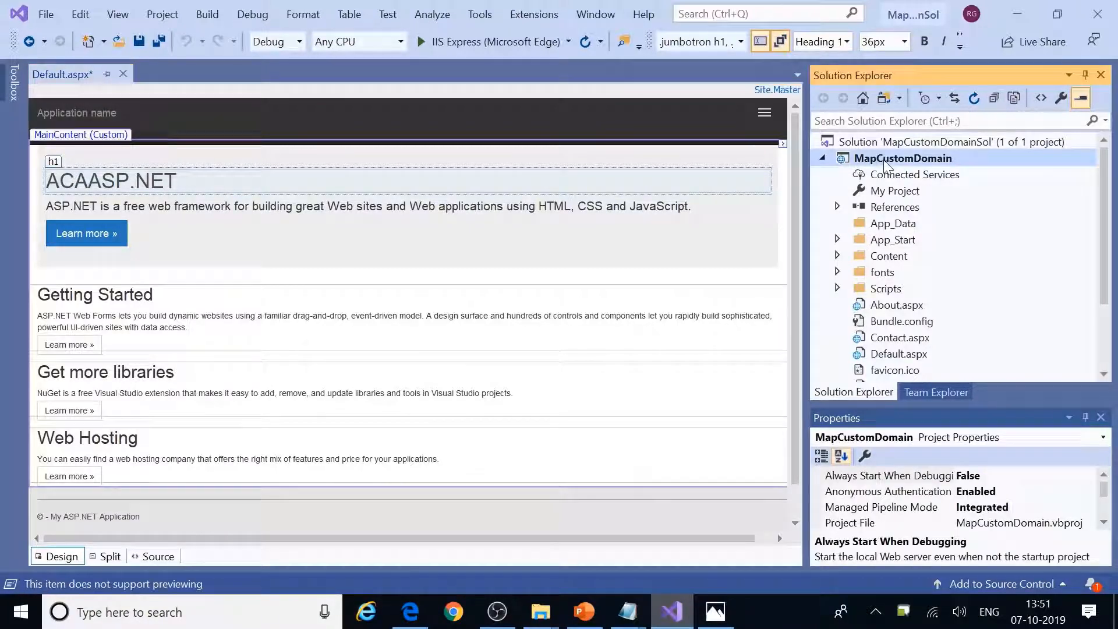
pyautogui.rightClick(885, 165)
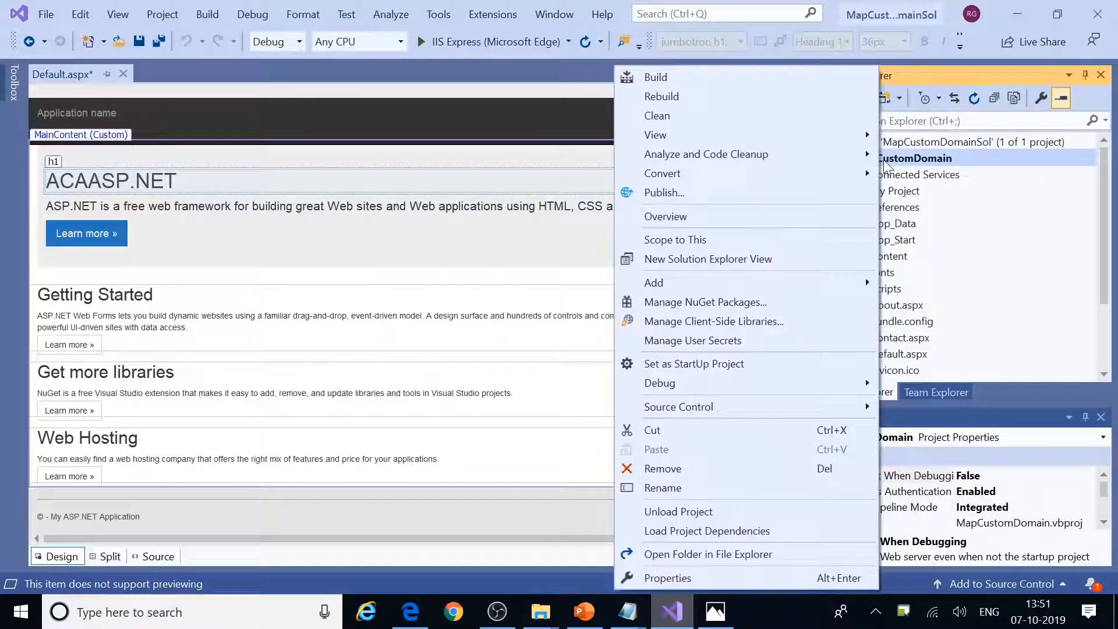
pyautogui.click(670, 194)
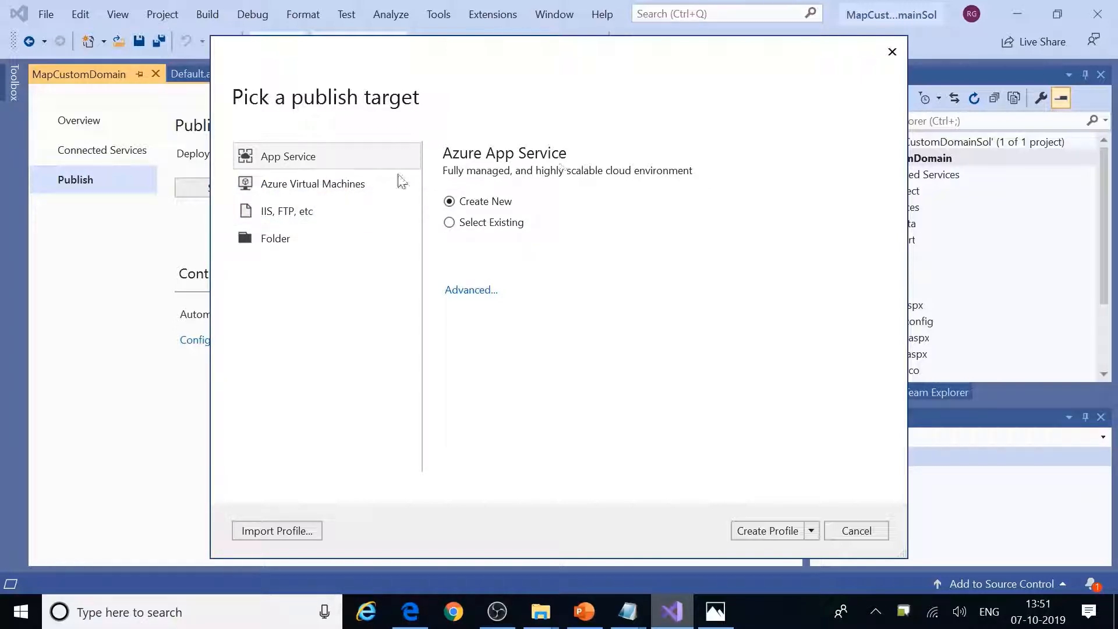
# Step: Compare the Virtual Machines, IIS/FTP and Folder targets, then choose Azure App Service
pyautogui.click(364, 184)
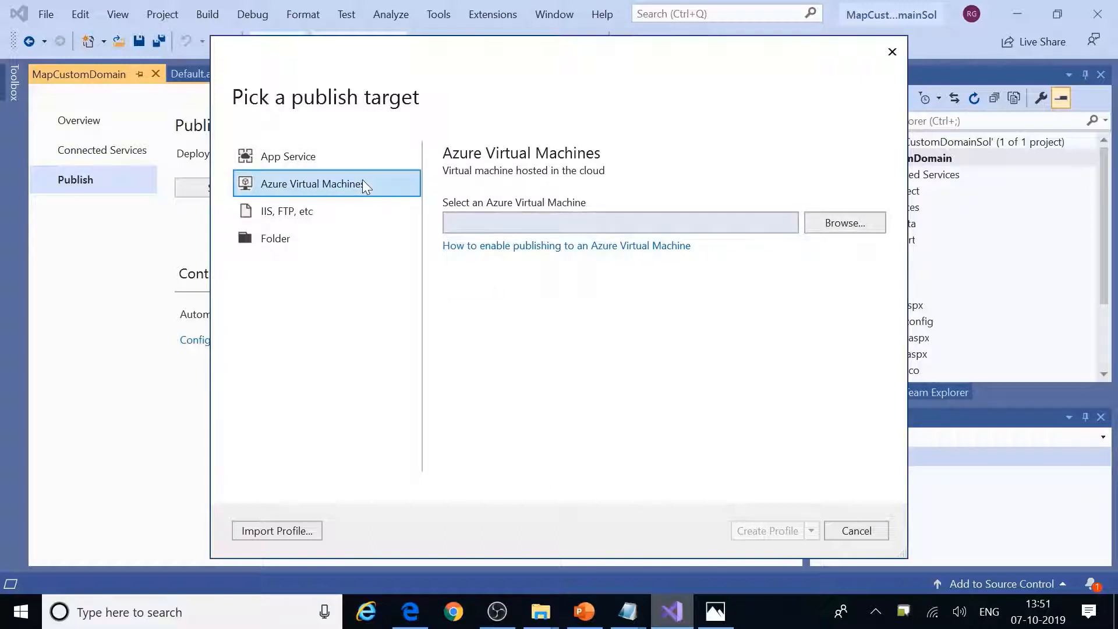
pyautogui.click(330, 217)
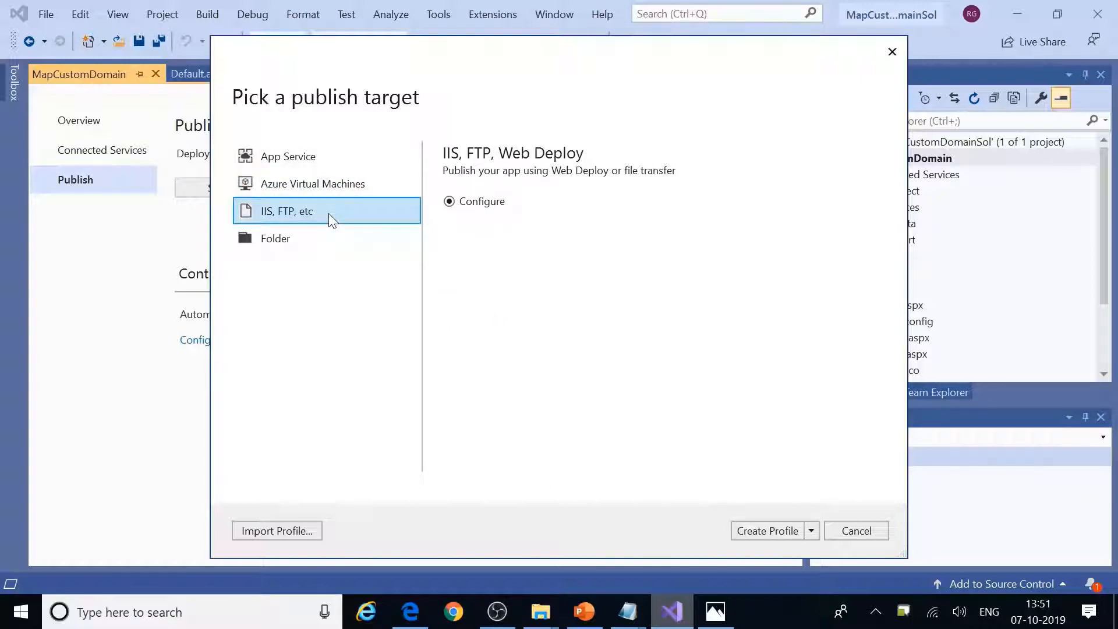
pyautogui.click(314, 247)
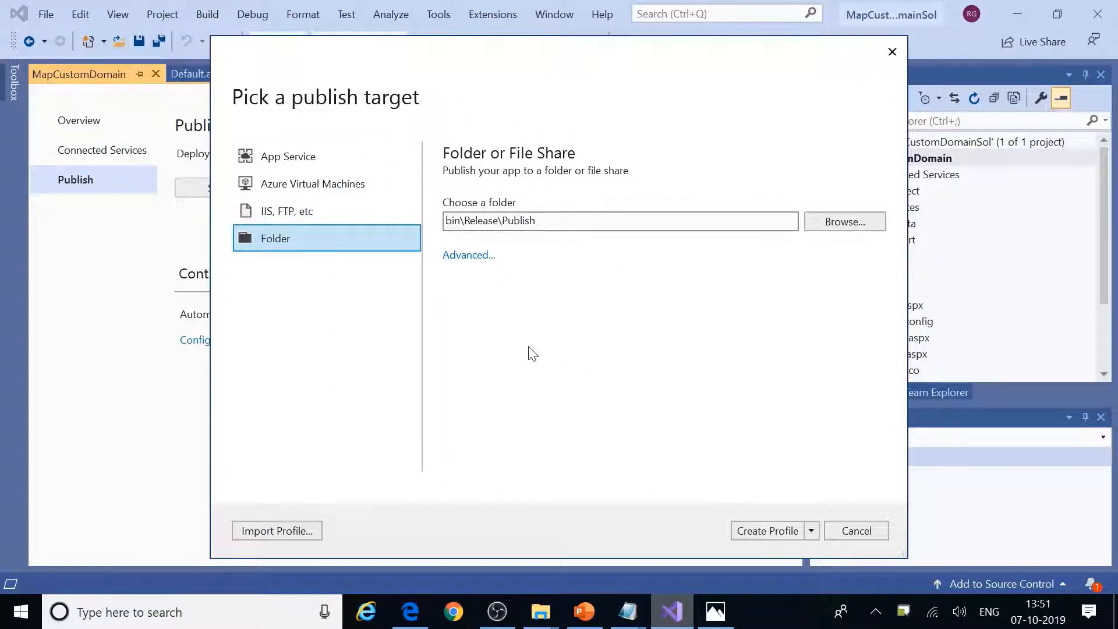
pyautogui.click(294, 157)
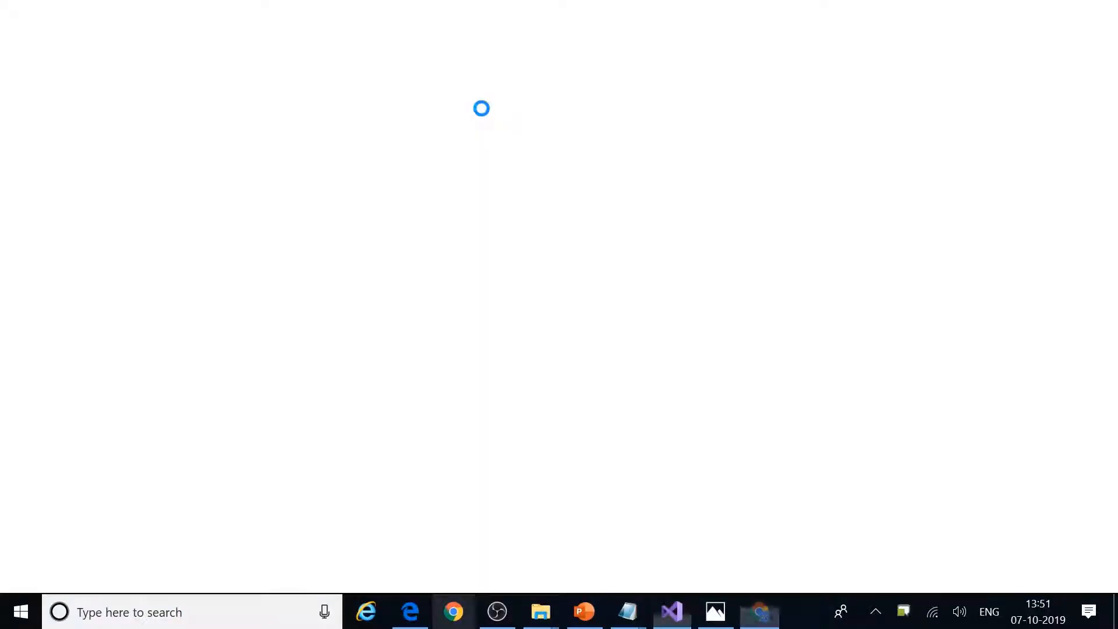
# Step: Sign in to portal.azure.com with the existing account and its password
pyautogui.write('po')
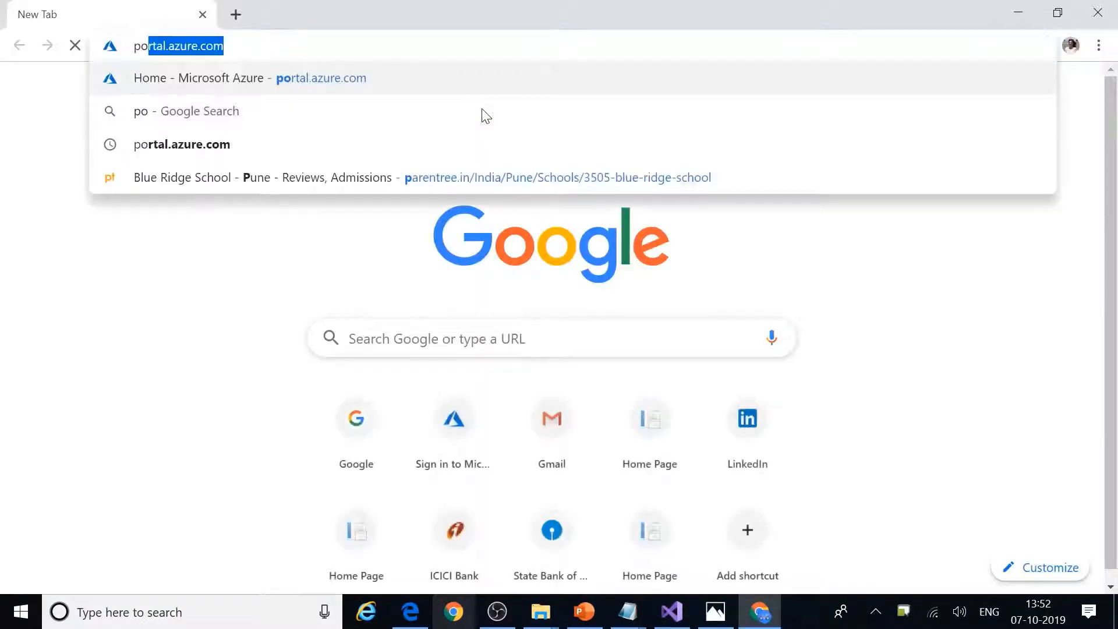
pyautogui.write('rt')
pyautogui.press('Return')
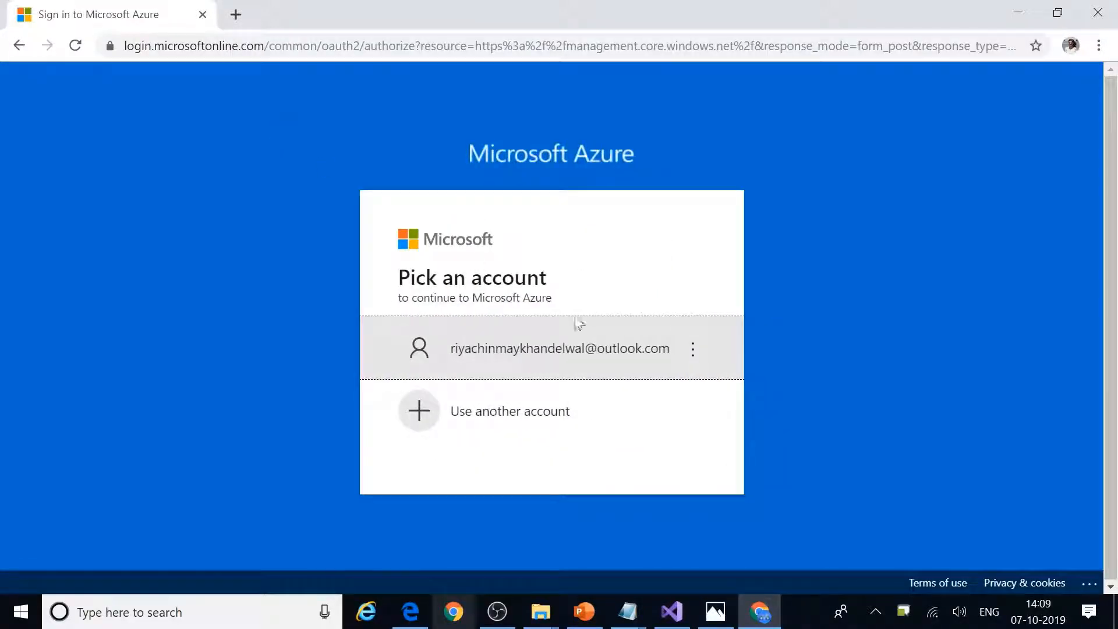
pyautogui.click(489, 347)
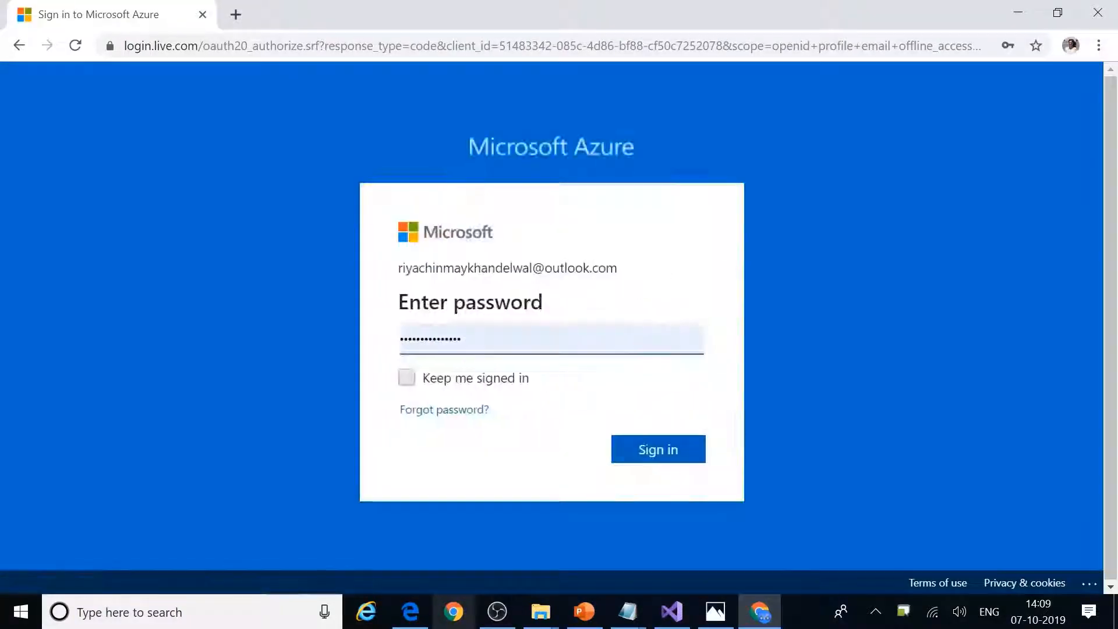
pyautogui.click(654, 456)
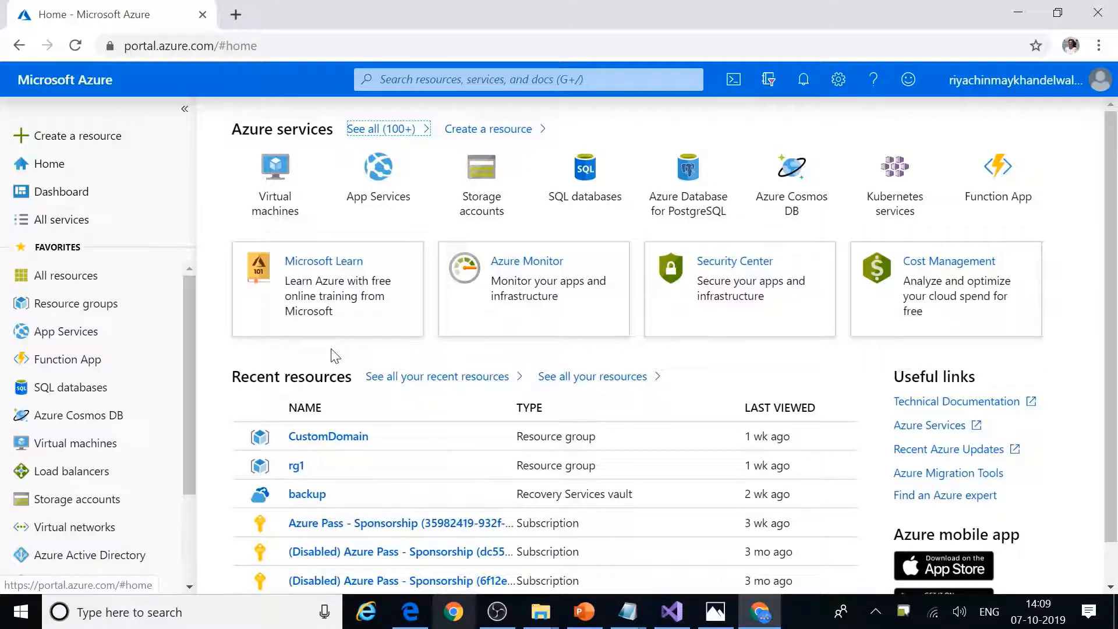
# Step: Review the portal's resource groups and App Services, confirming none exist, then return to Visual Studio
pyautogui.click(122, 308)
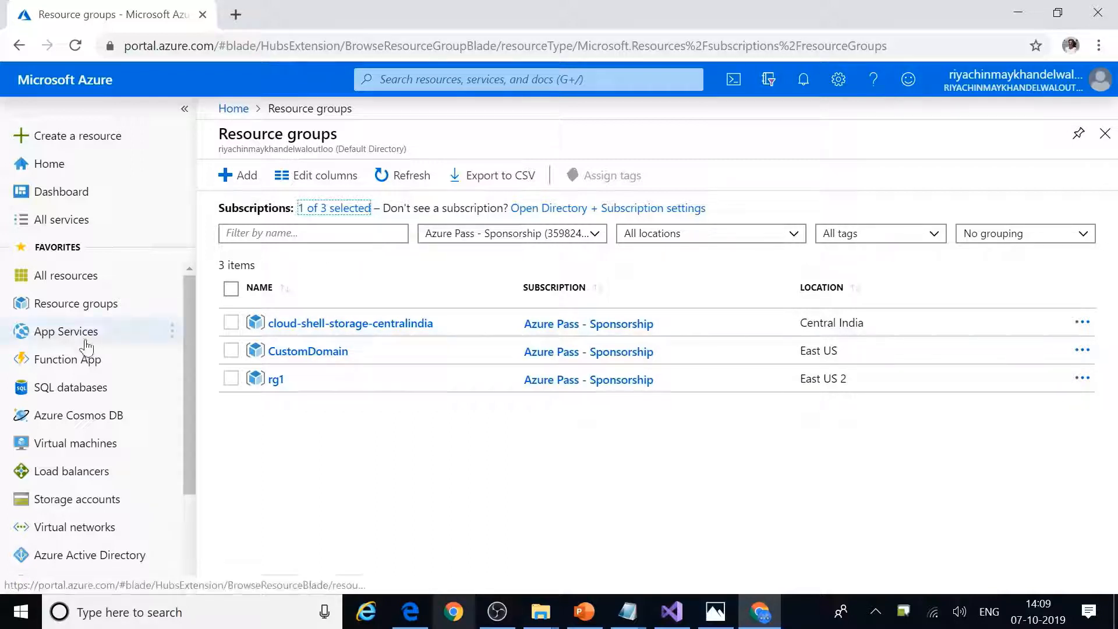
pyautogui.click(68, 332)
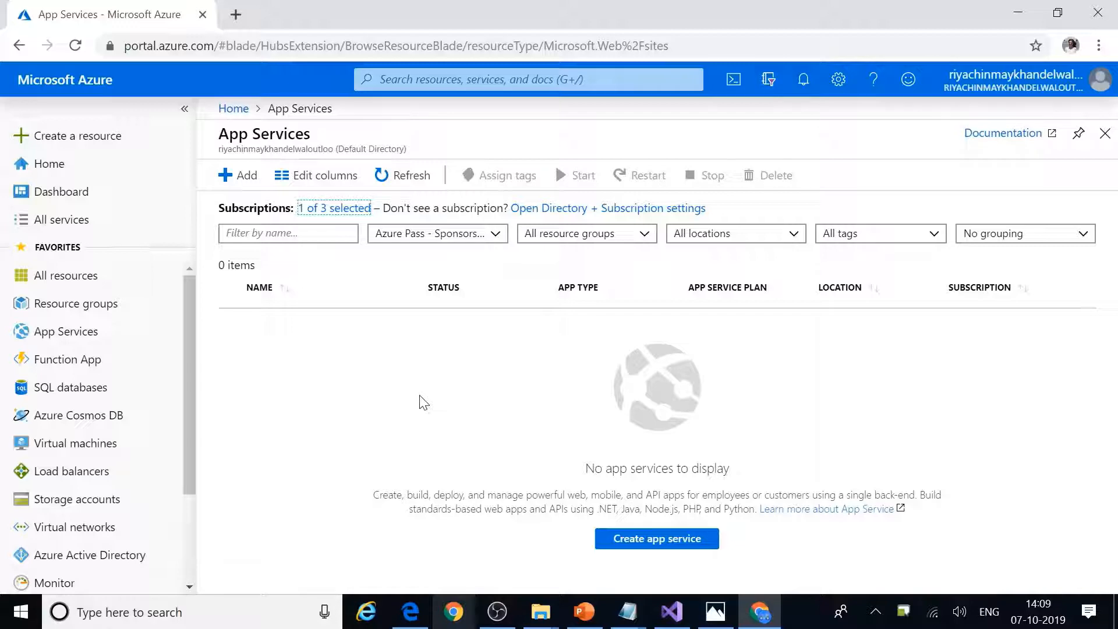
pyautogui.click(674, 609)
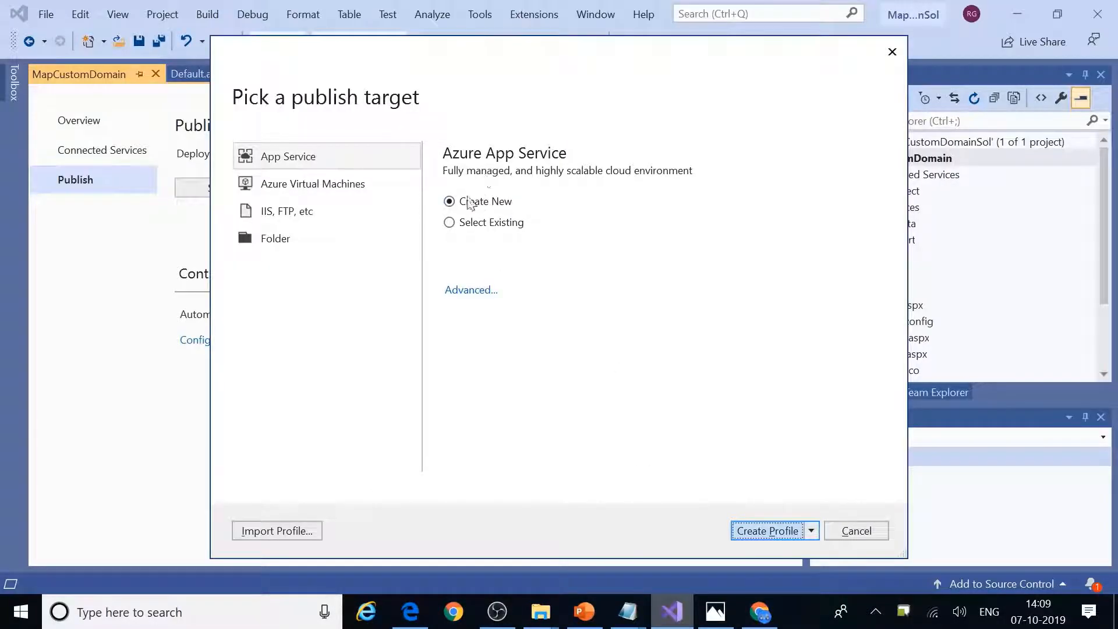
# Step: Start a new App Service named MapCustomDomainService and begin a new resource group for it
pyautogui.click(770, 532)
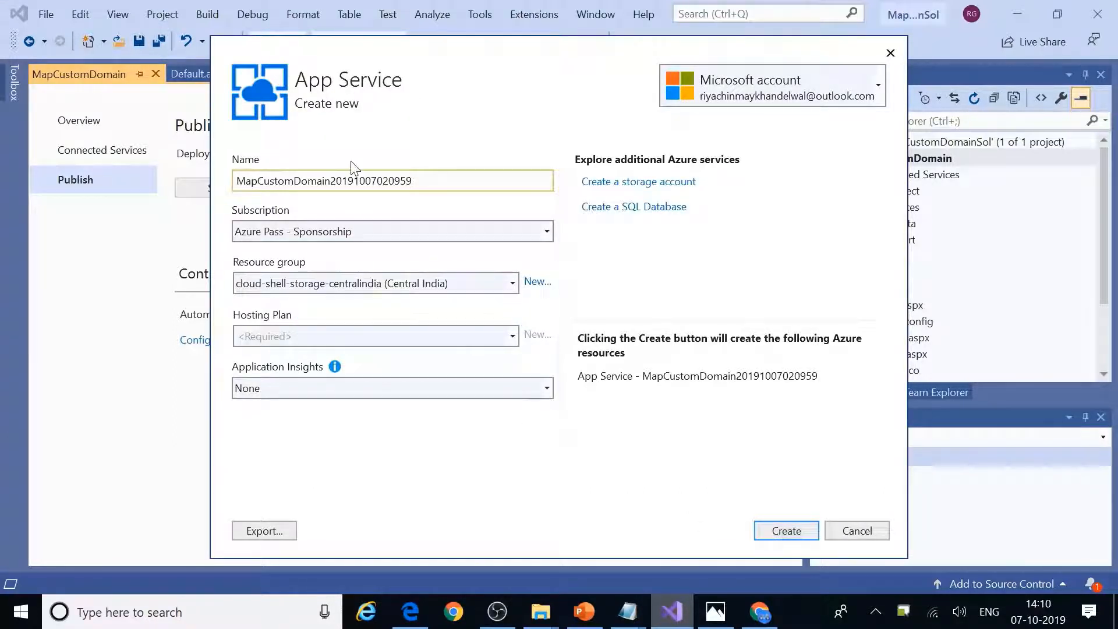
pyautogui.hotkey('shift', 'End')
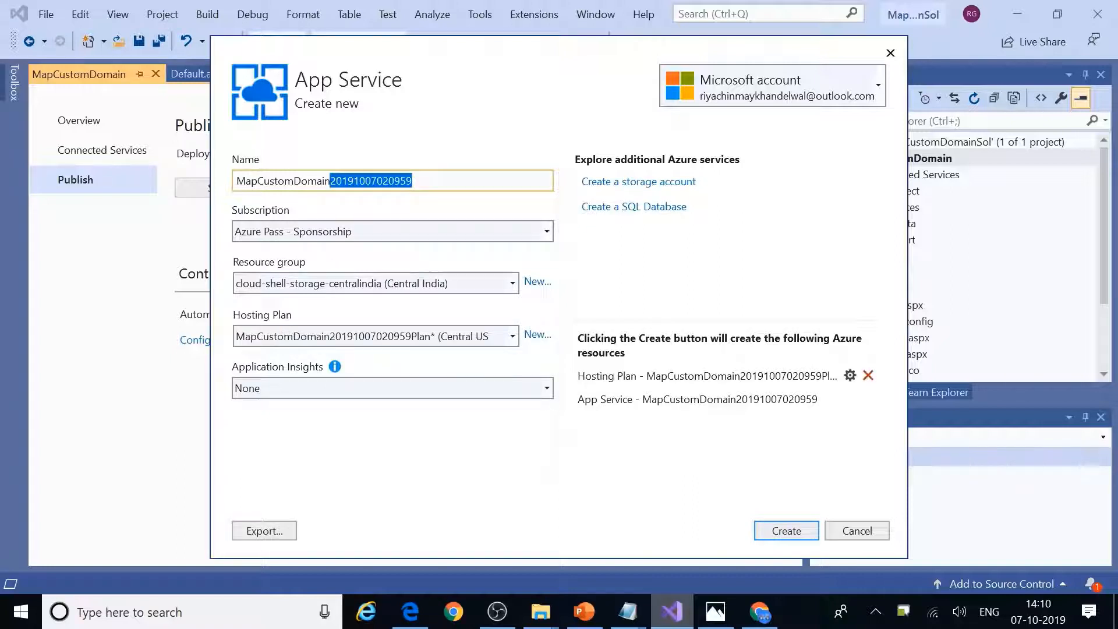
pyautogui.press('BackSpace')
pyautogui.write('Service')
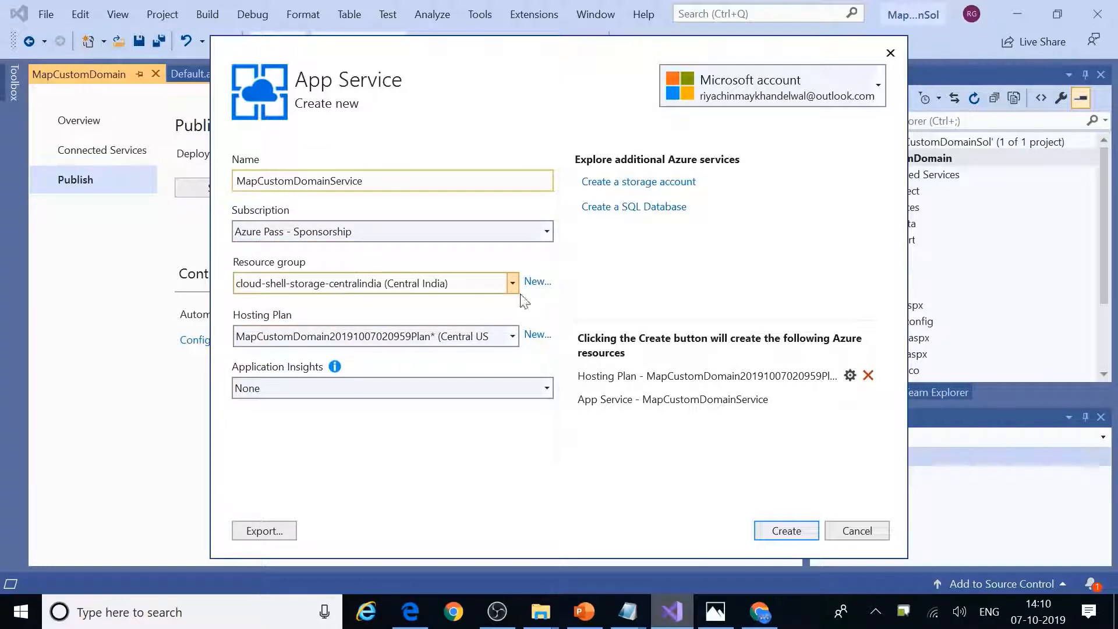
pyautogui.click(535, 283)
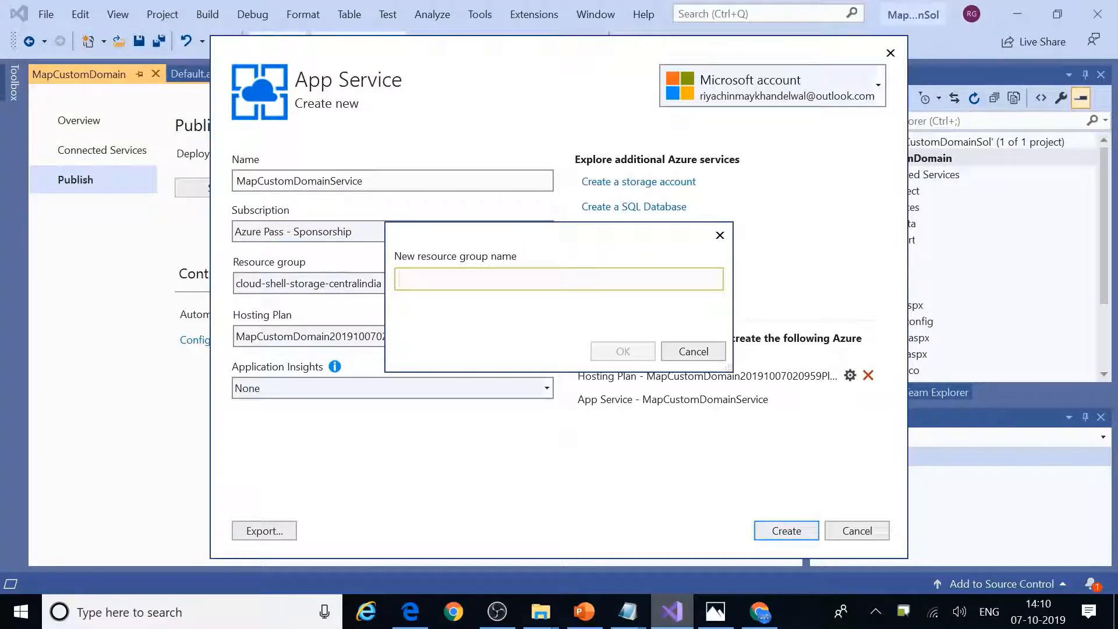
# Step: Create the resource group AzureAppServiceRG and check the available hosting plans
pyautogui.write('Azure')
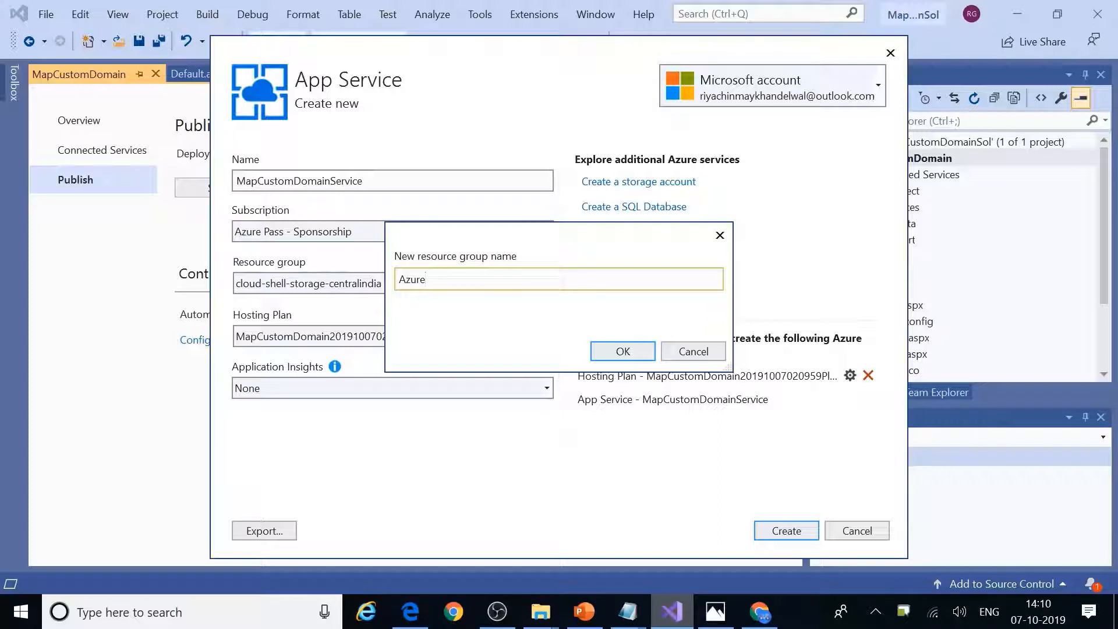
pyautogui.write('AppServiceRD')
pyautogui.press('BackSpace')
pyautogui.write('G')
pyautogui.click(635, 356)
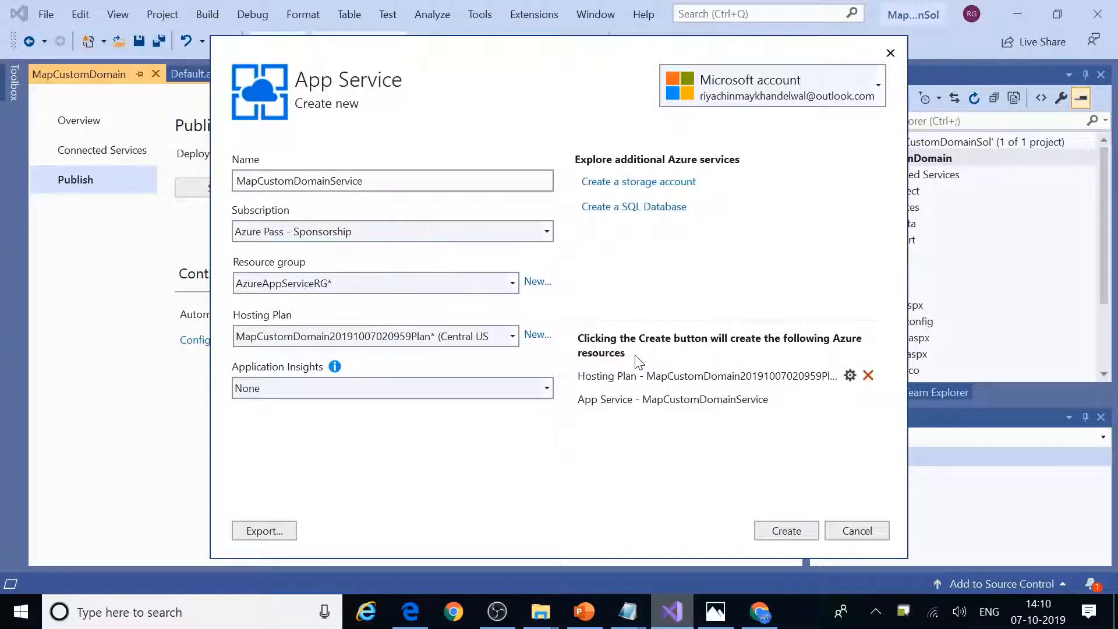
pyautogui.click(380, 337)
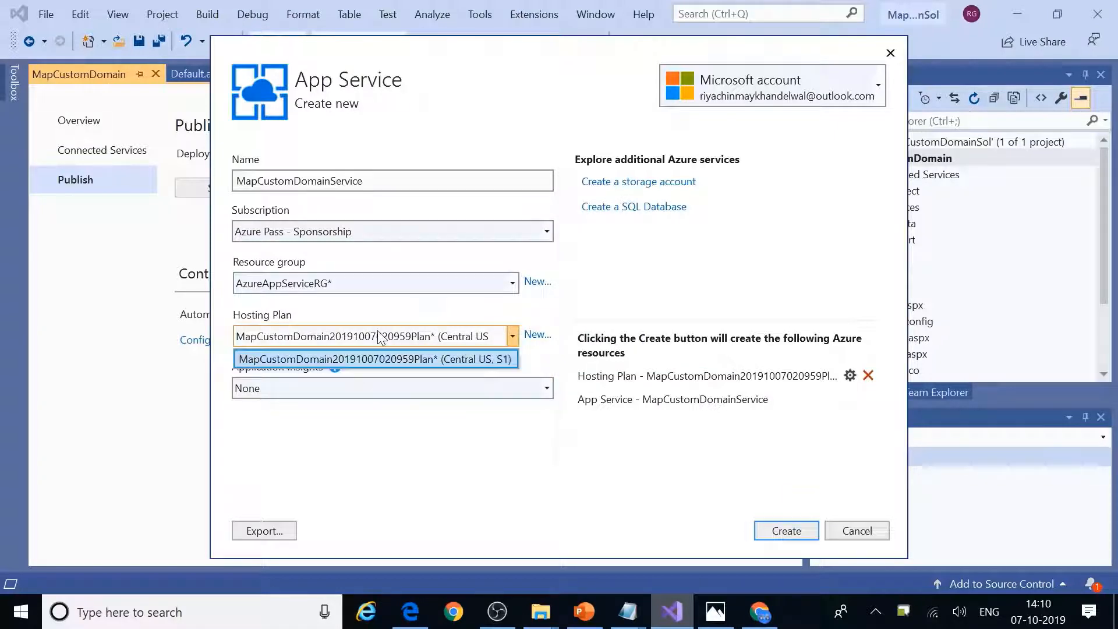
pyautogui.click(530, 333)
# Step: Create a hosting plan named MapCustomDomainPlan in East US with size S1
pyautogui.click(536, 337)
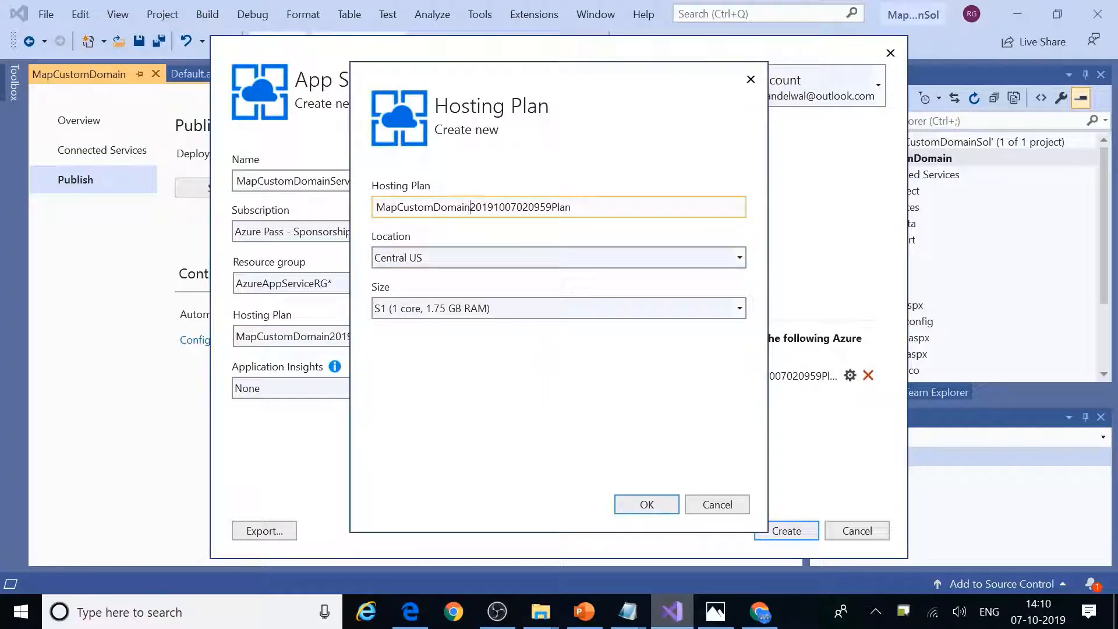
pyautogui.press('Left')
pyautogui.press('Left')
pyautogui.press('Left')
pyautogui.press('Left')
pyautogui.press('Left')
pyautogui.press('Left')
pyautogui.press('Left')
pyautogui.press('Left')
pyautogui.press('Left')
pyautogui.press('Left')
pyautogui.press('BackSpace')
pyautogui.press('BackSpace')
pyautogui.press('BackSpace')
pyautogui.press('BackSpace')
pyautogui.press('BackSpace')
pyautogui.press('BackSpace')
pyautogui.press('BackSpace')
pyautogui.press('BackSpace')
pyautogui.press('Delete')
pyautogui.press('Delete')
pyautogui.press('Delete')
pyautogui.press('Delete')
pyautogui.press('Delete')
pyautogui.press('Delete')
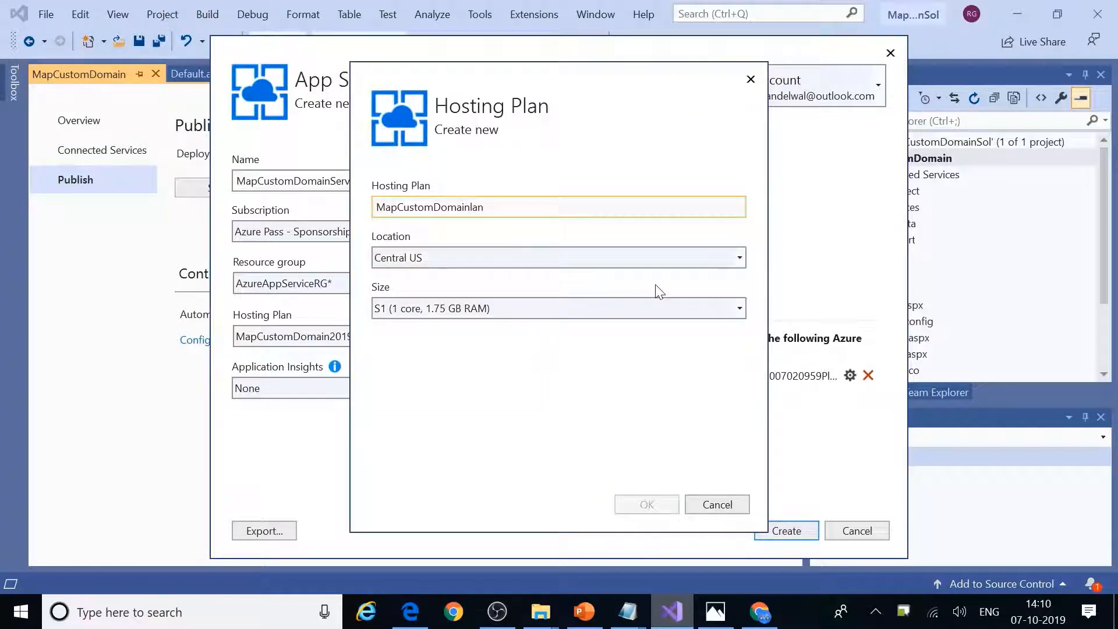
pyautogui.click(526, 261)
pyautogui.click(456, 317)
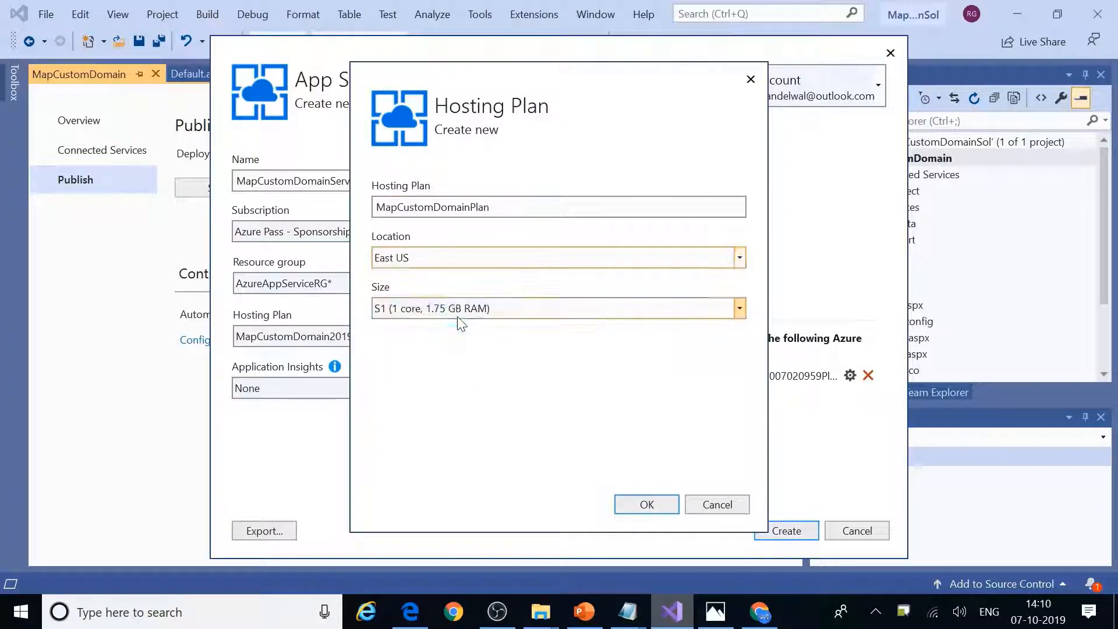
pyautogui.click(424, 308)
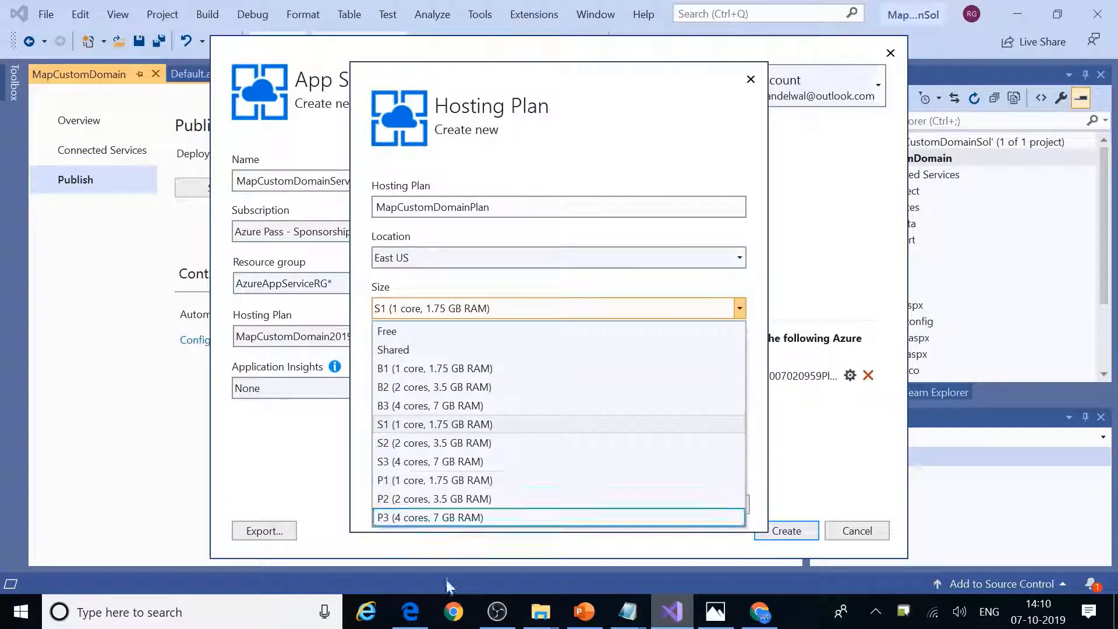
pyautogui.click(390, 424)
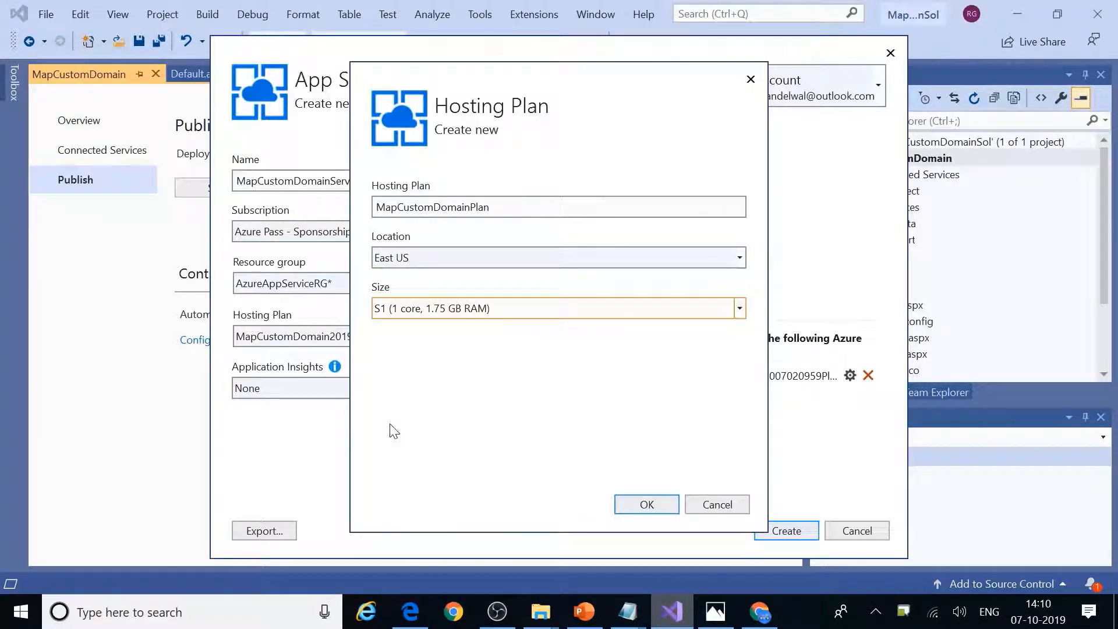
pyautogui.click(647, 505)
# Step: Put Application Insights in East US and create the App Service
pyautogui.click(386, 388)
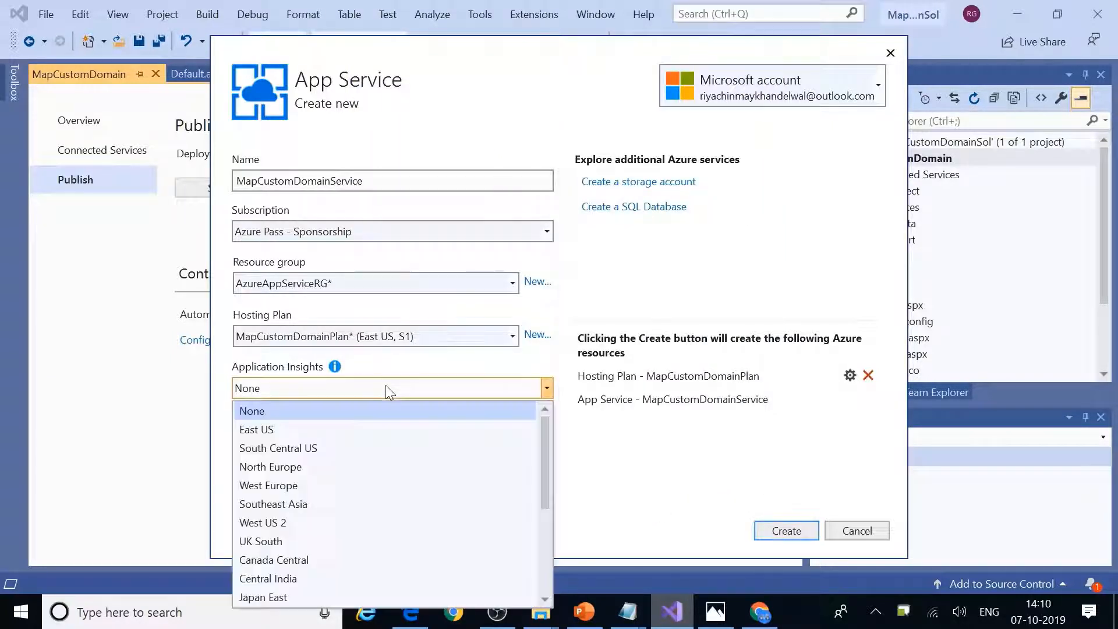
pyautogui.click(306, 431)
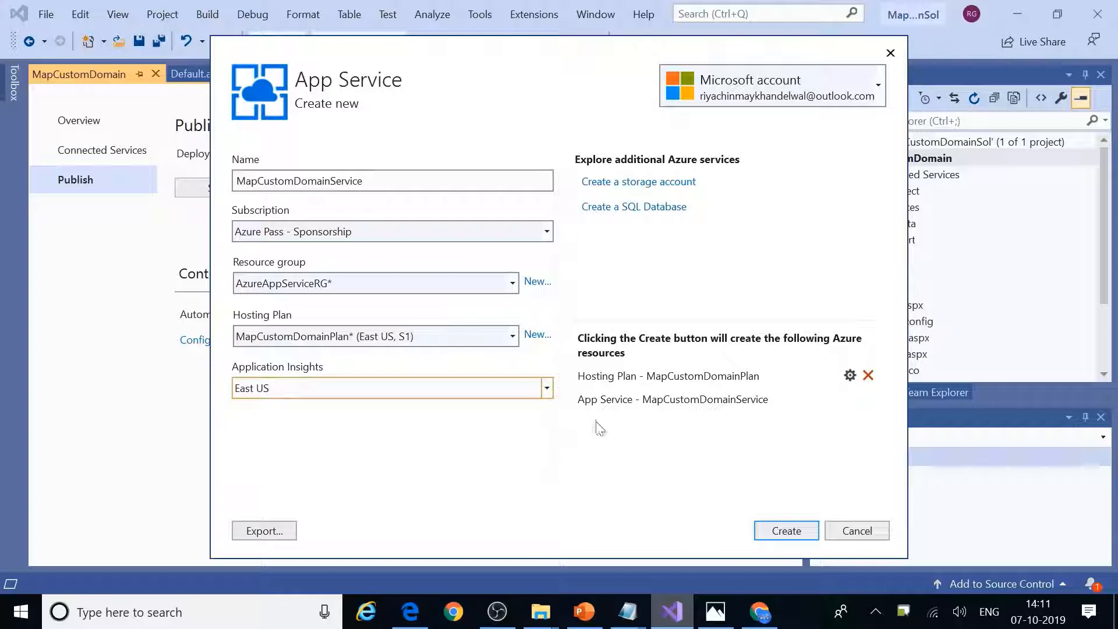
pyautogui.click(786, 531)
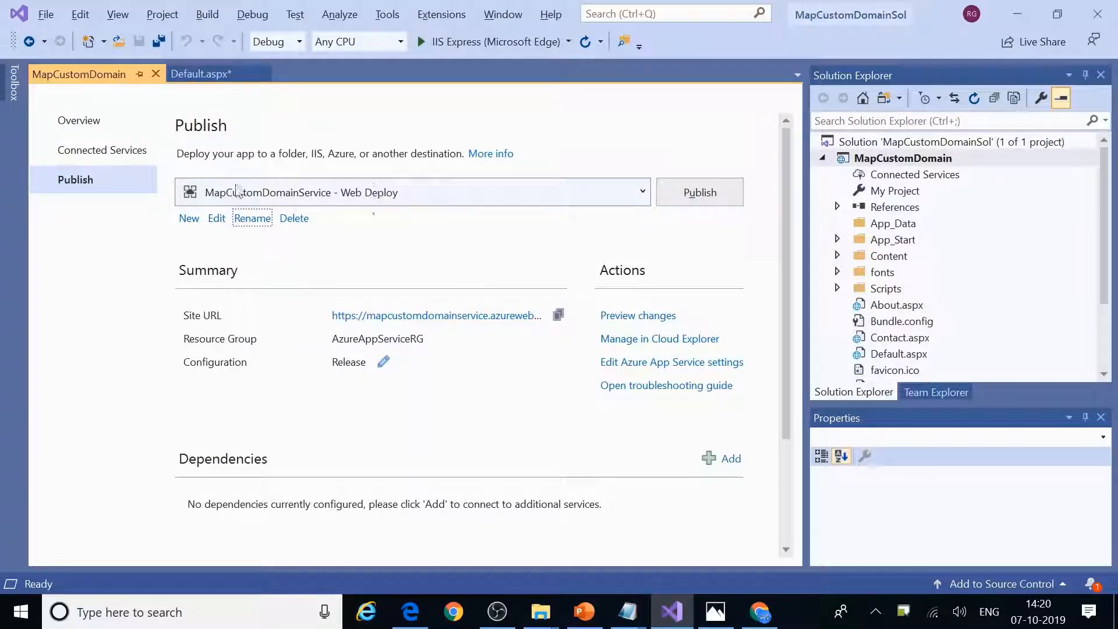
# Step: Look over the Web Deploy profile's connection and name settings without changing them, then return to the Azure portal
pyautogui.click(216, 225)
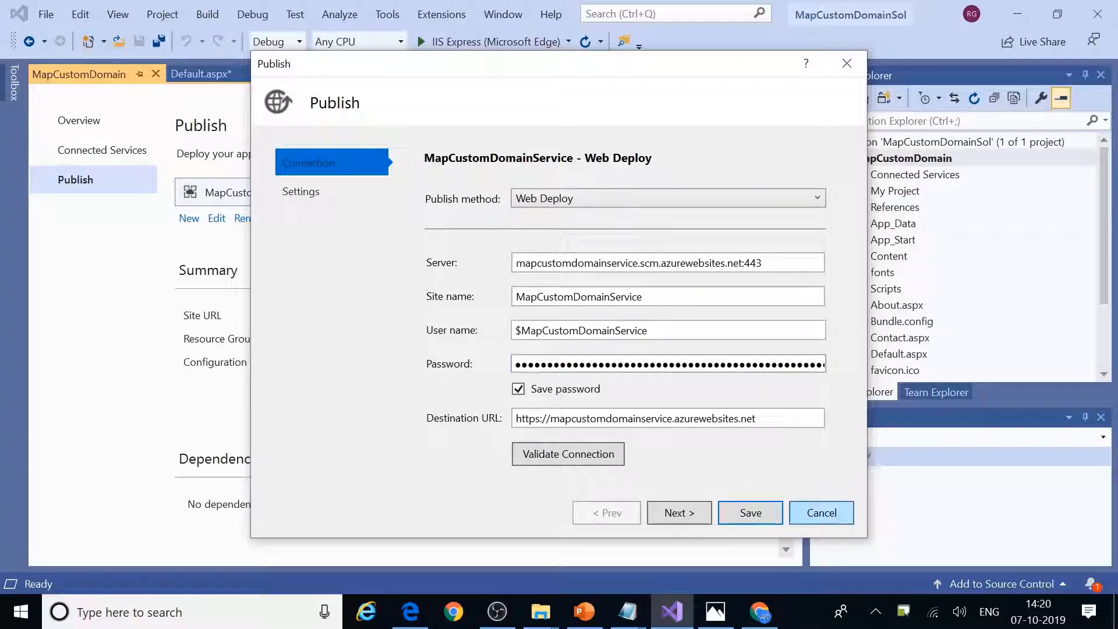
pyautogui.click(805, 511)
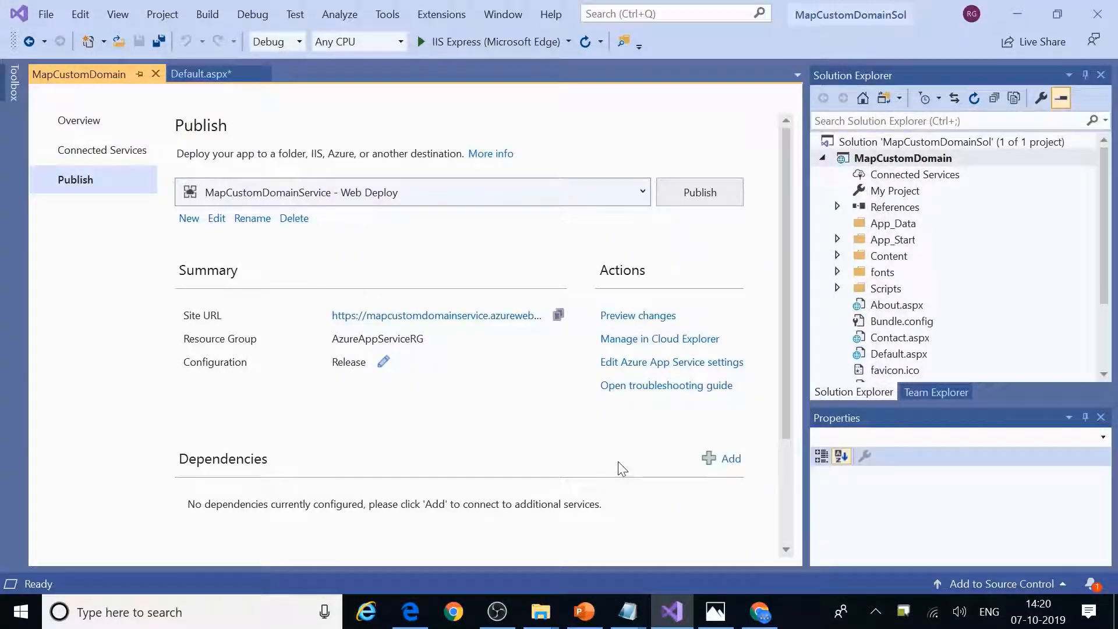
pyautogui.click(250, 219)
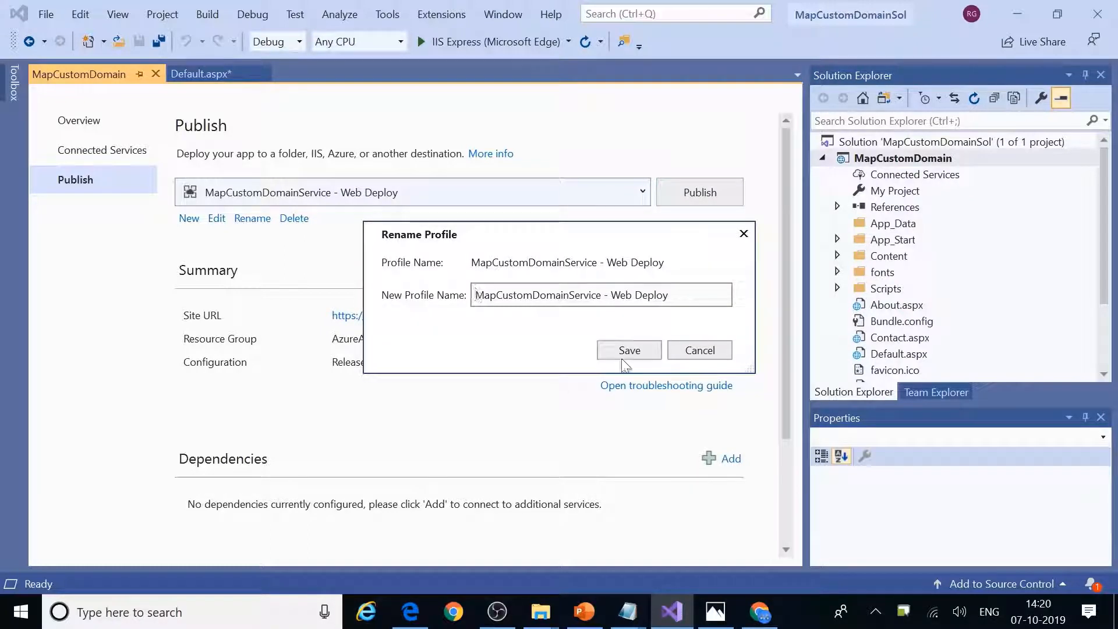
pyautogui.click(700, 350)
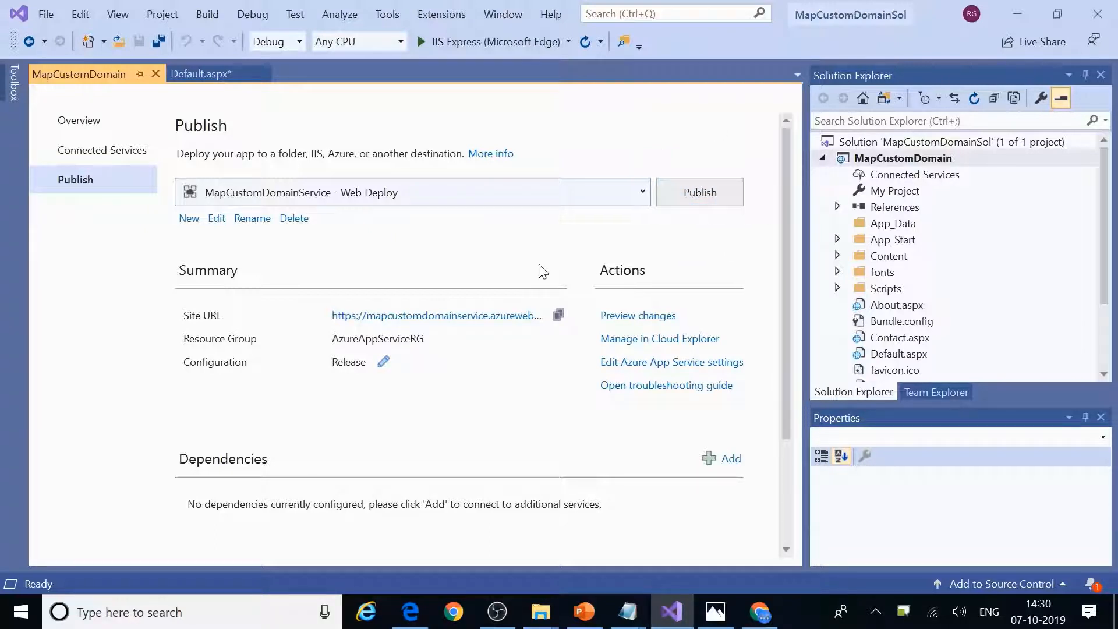
pyautogui.click(759, 611)
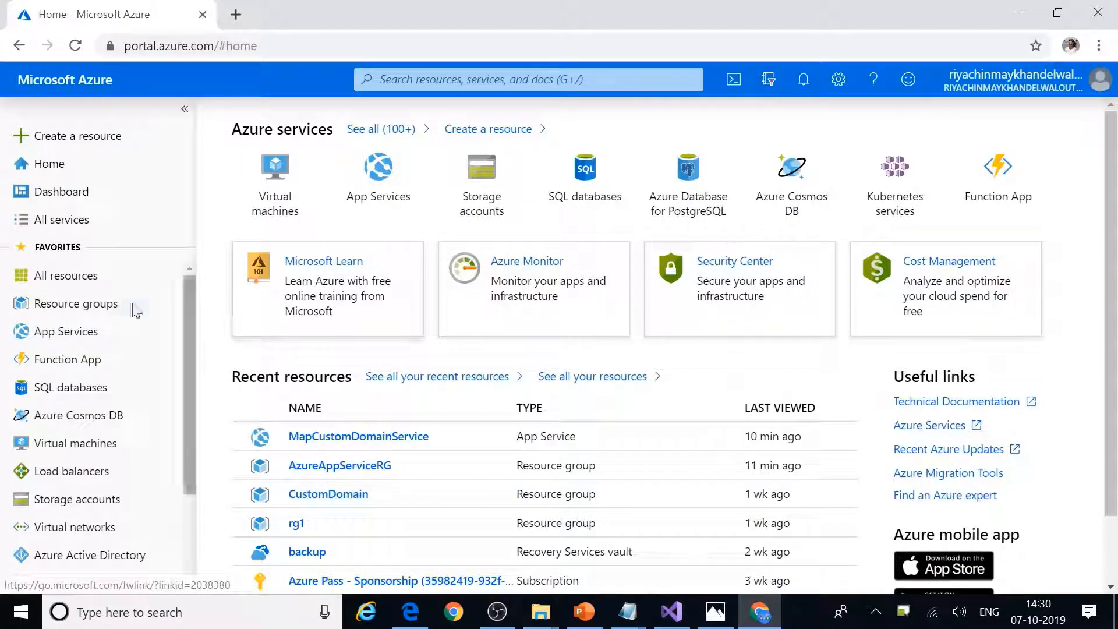
# Step: Open the MapCustomDomainService app service from the AzureAppServiceRG resource group
pyautogui.click(58, 309)
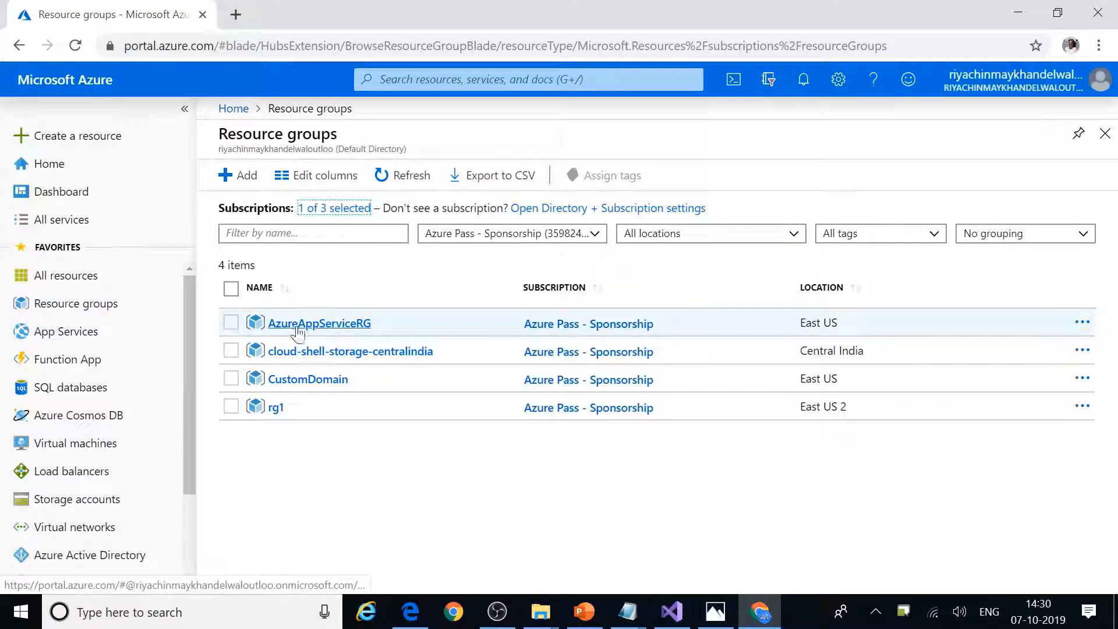
pyautogui.click(323, 325)
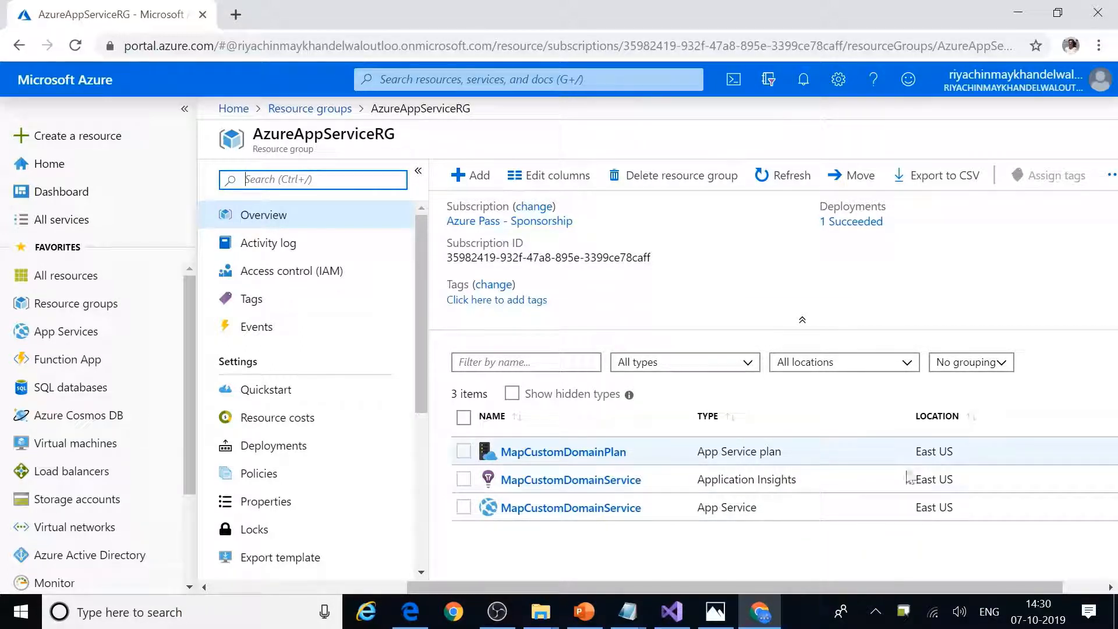
pyautogui.hscroll(1, 976, 485)
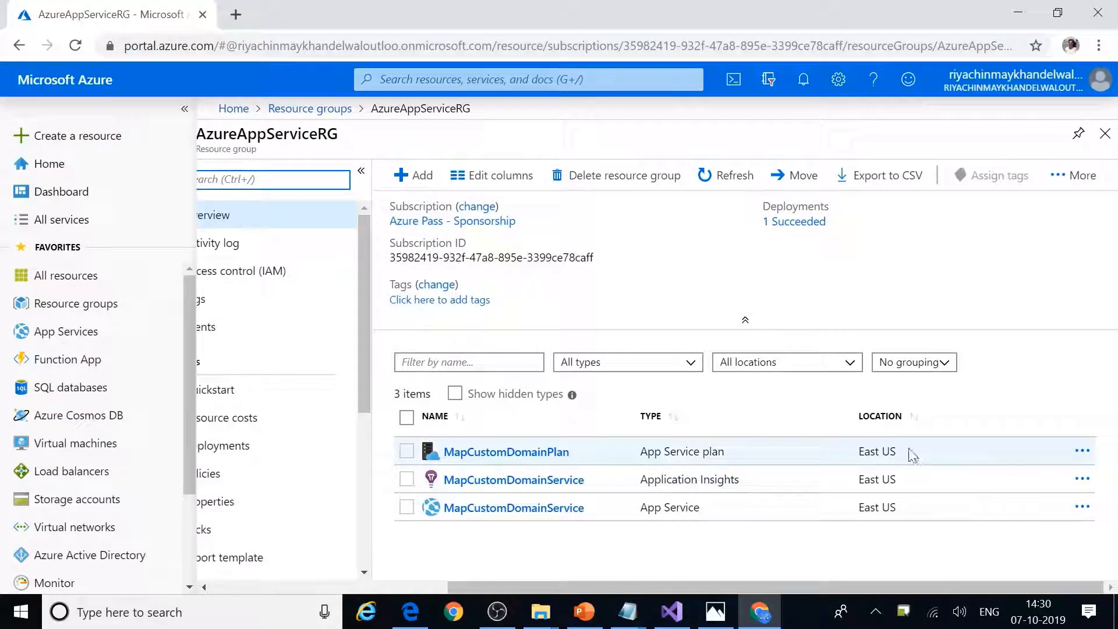
pyautogui.hscroll(-5, 701, 474)
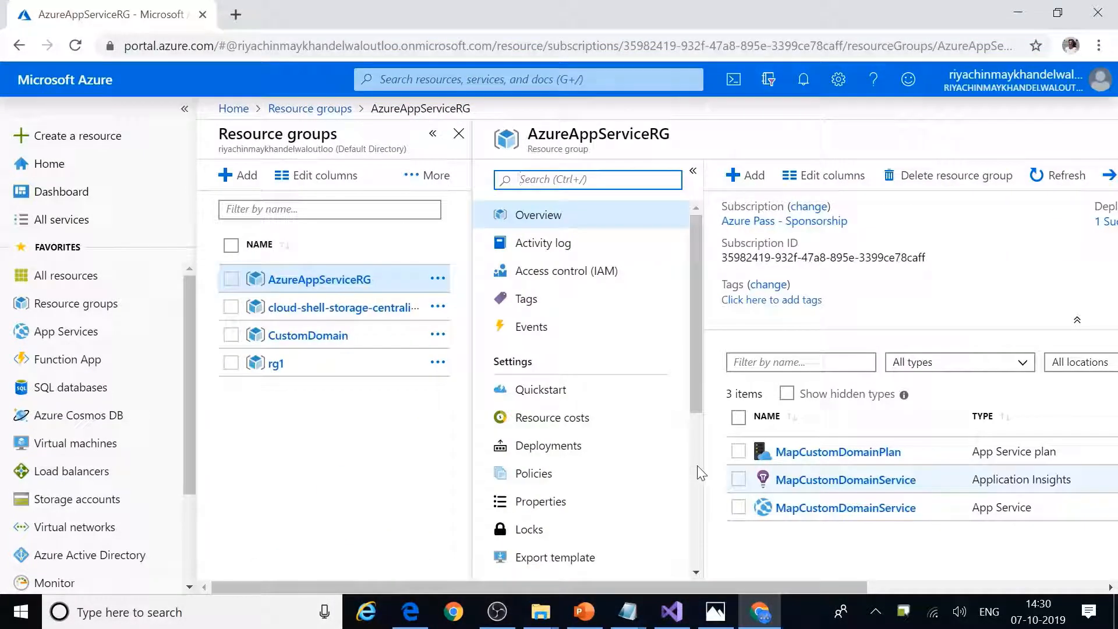
pyautogui.hscroll(2, 593, 372)
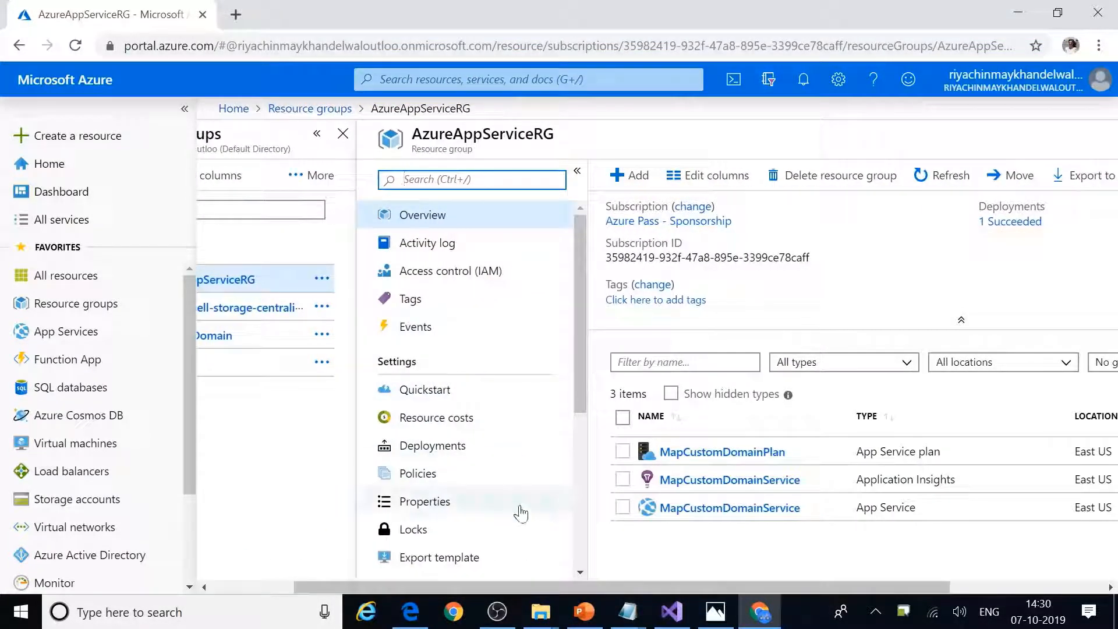
pyautogui.scroll(-5, 522, 514)
pyautogui.scroll(3, 521, 514)
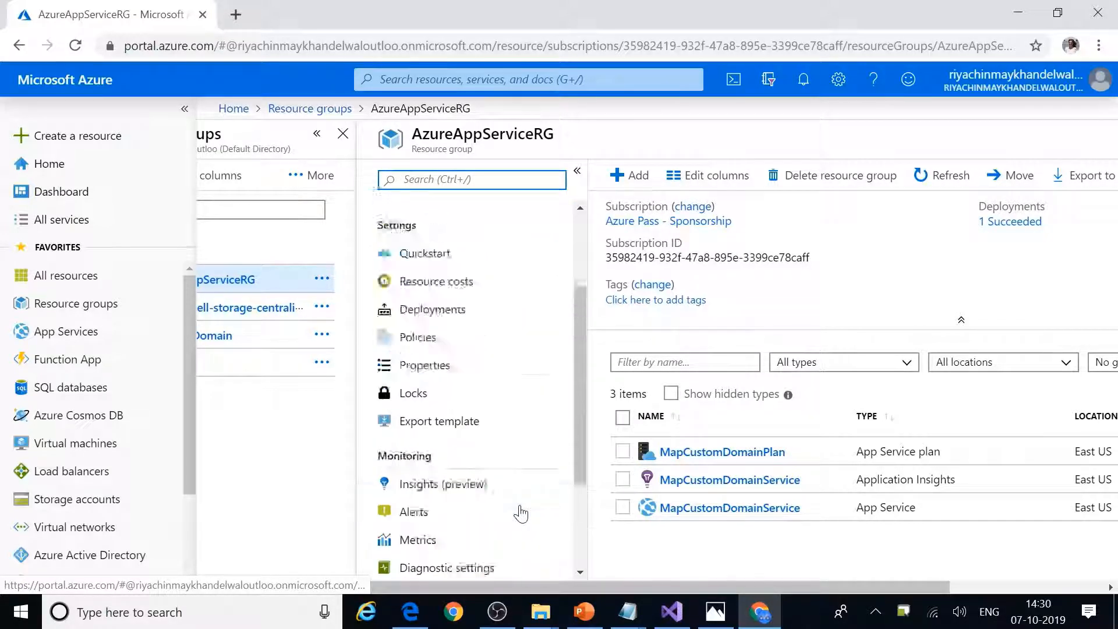
pyautogui.scroll(2, 522, 514)
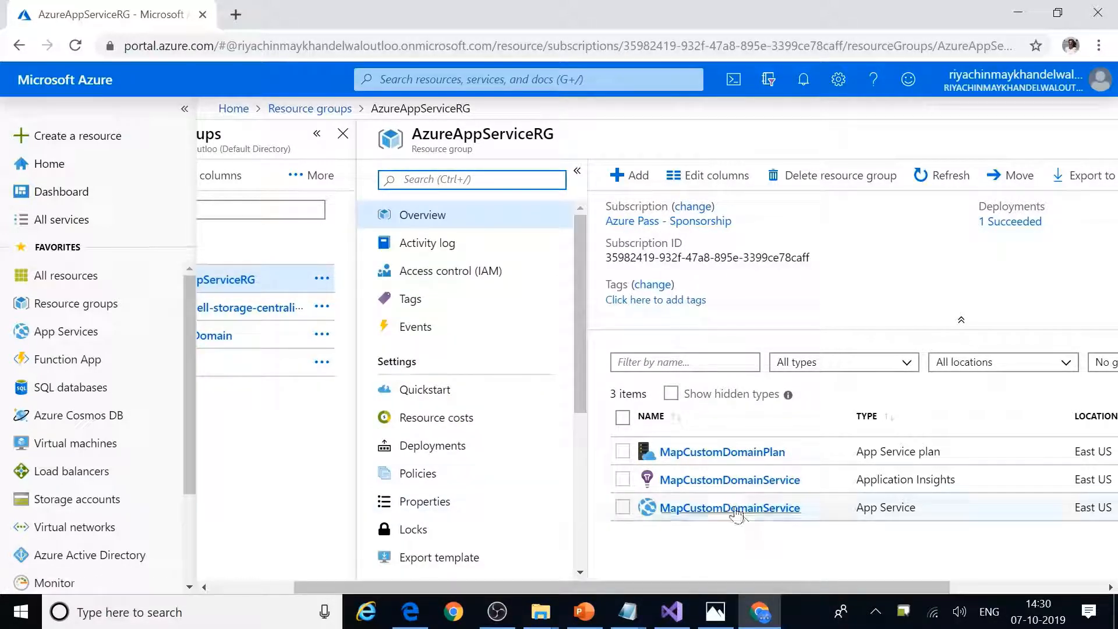
pyautogui.click(712, 511)
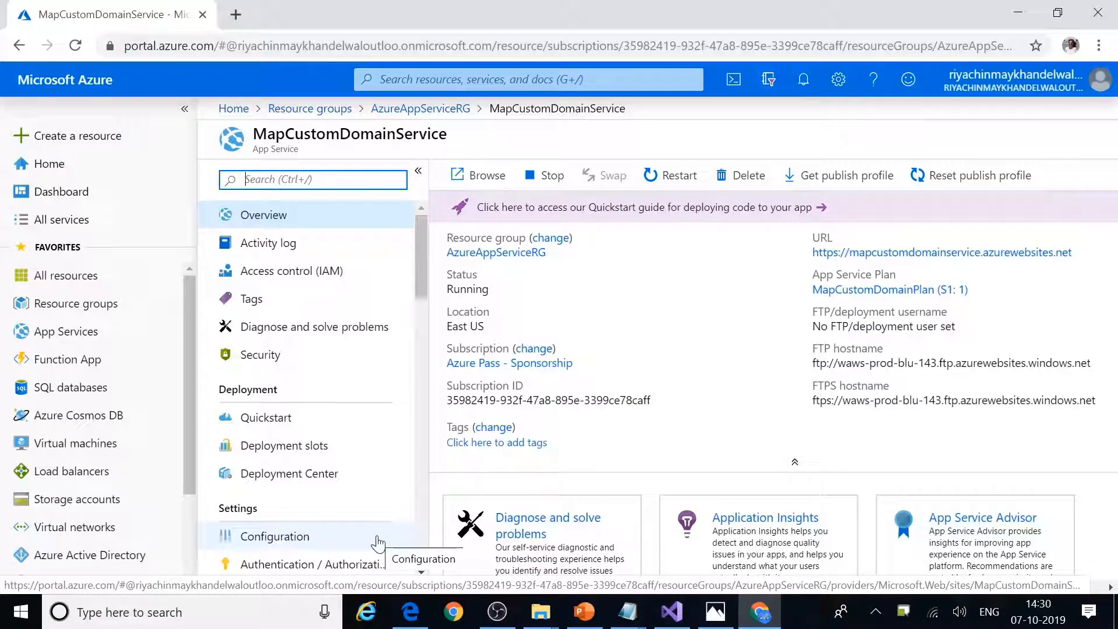
# Step: Open mapcustomdomainservice.azurewebsites.net and compare its placeholder page with the local ASP.NET site, then return to Visual Studio
pyautogui.click(849, 255)
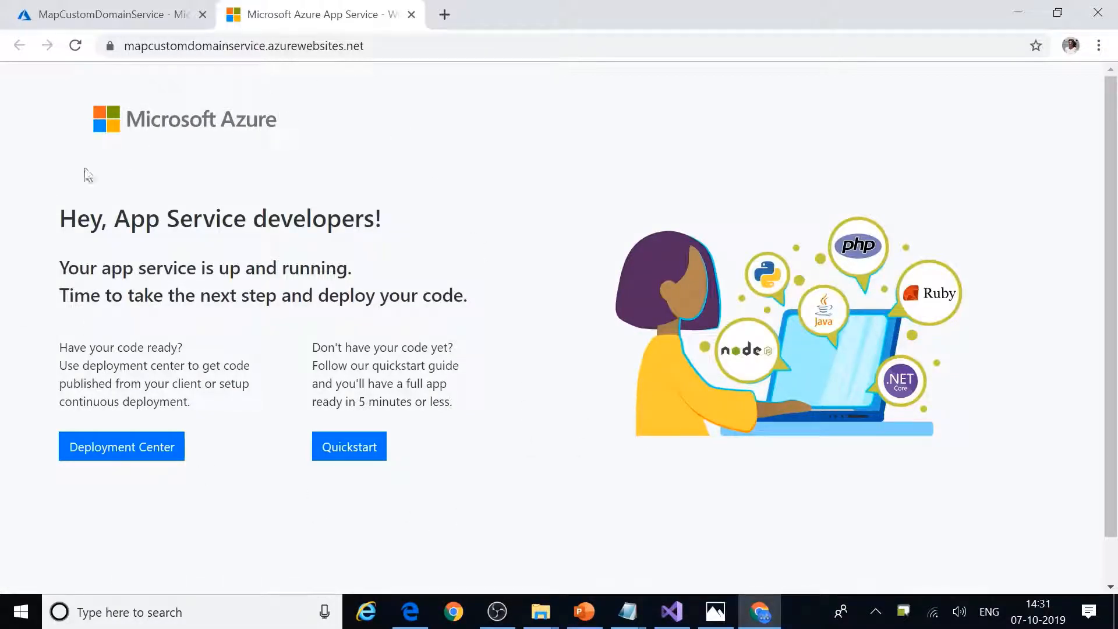
pyautogui.click(410, 612)
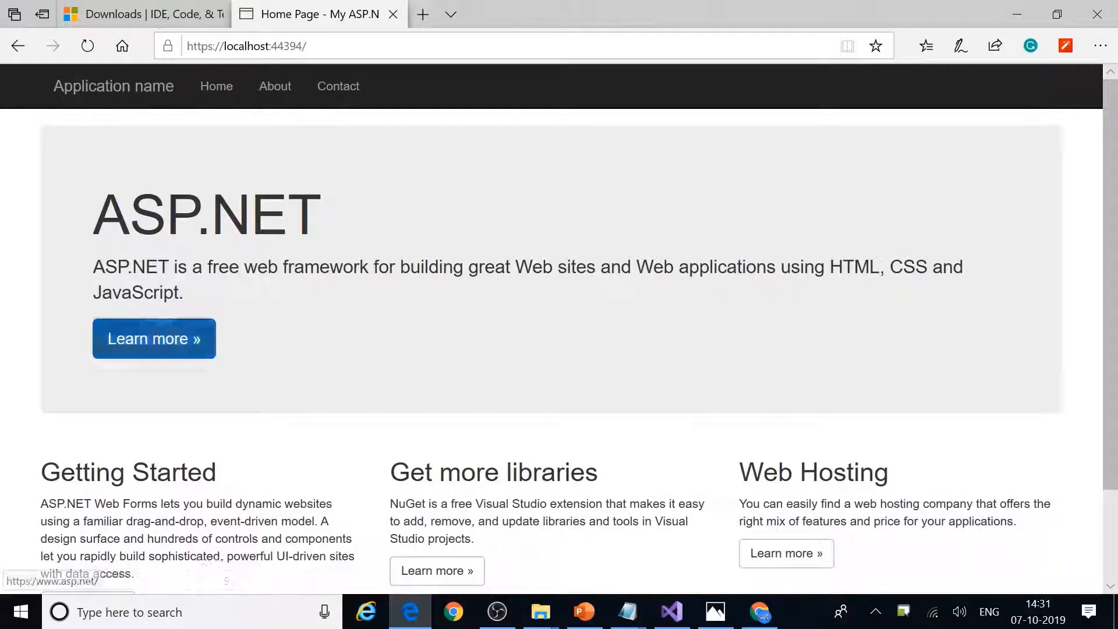
pyautogui.click(757, 614)
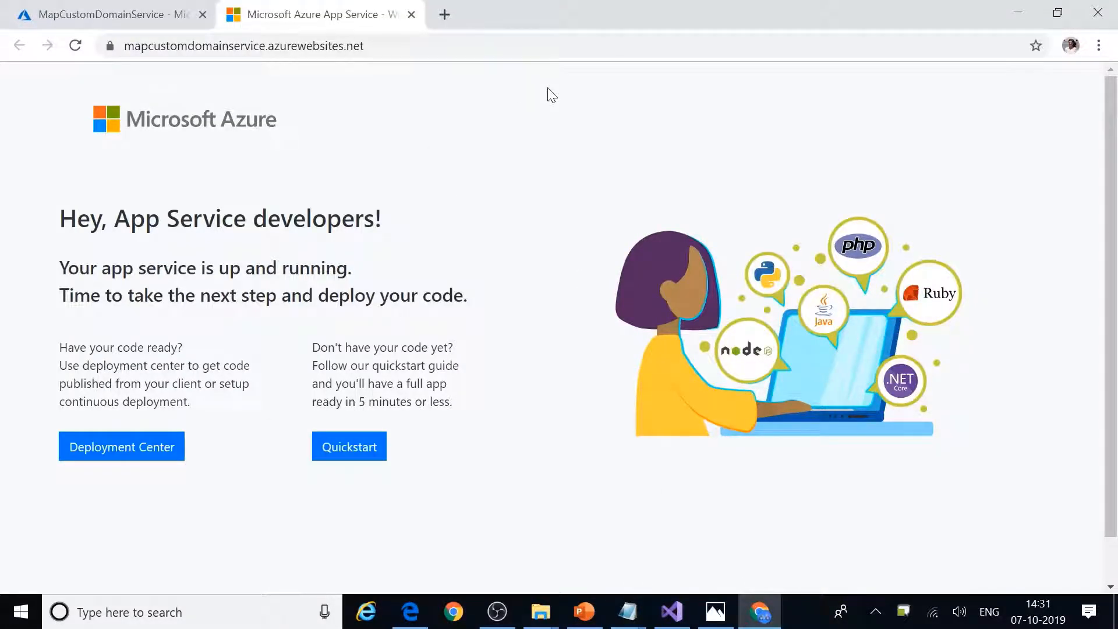
pyautogui.click(670, 614)
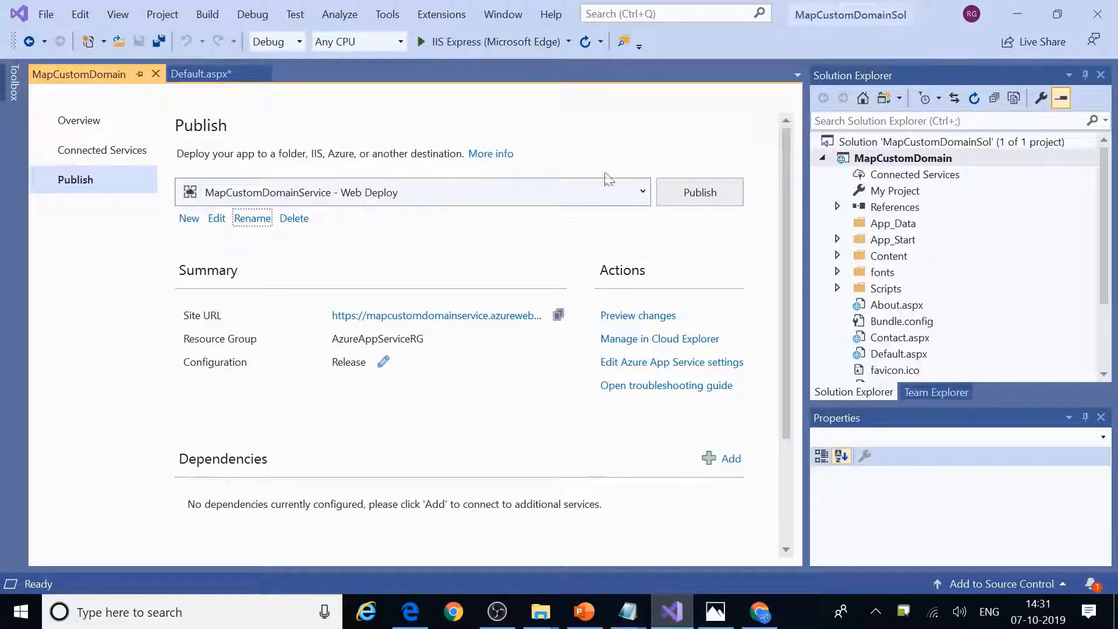
# Step: Publish the project using the MapCustomDomainService - Web Deploy profile
pyautogui.click(676, 195)
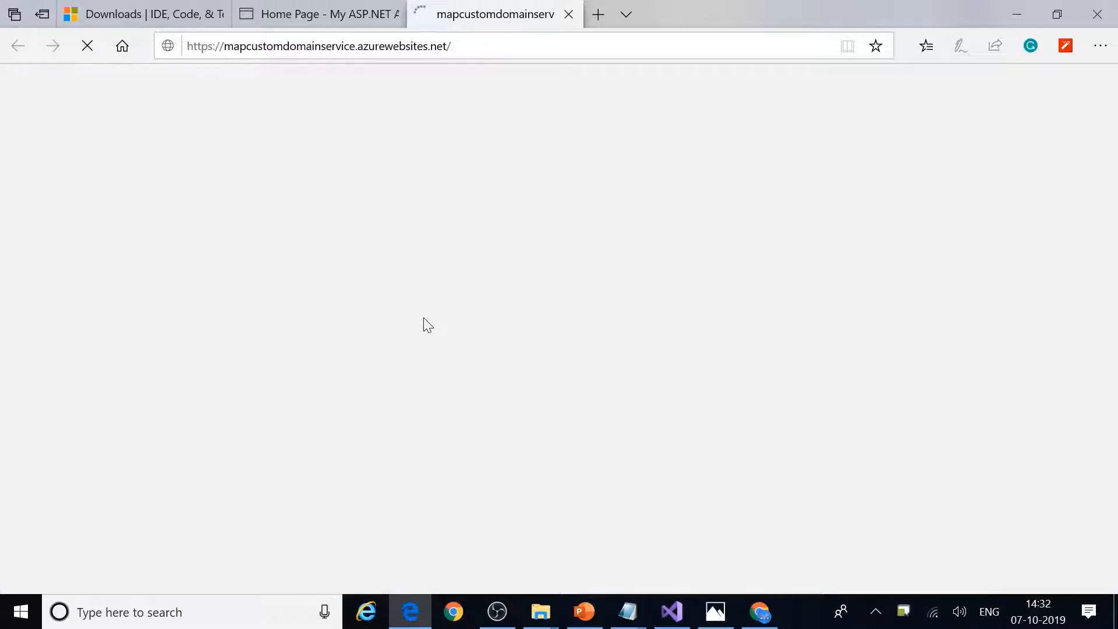
# Step: Check the published azurewebsites.net tab in Edge against the local site, then return to the placeholder page
pyautogui.click(760, 612)
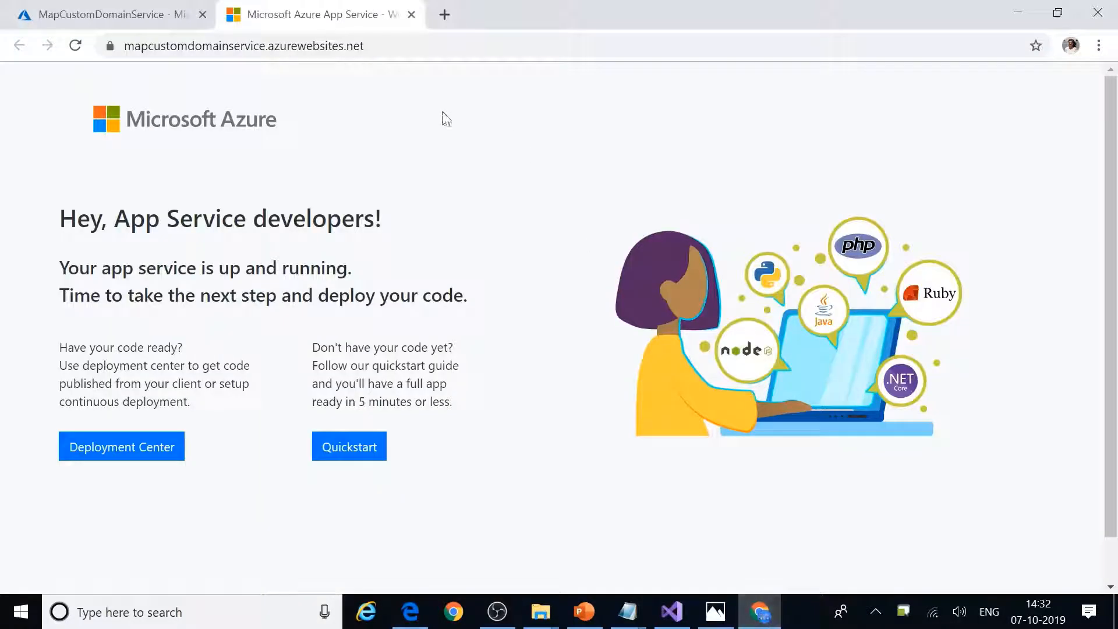
pyautogui.click(760, 611)
pyautogui.click(279, 14)
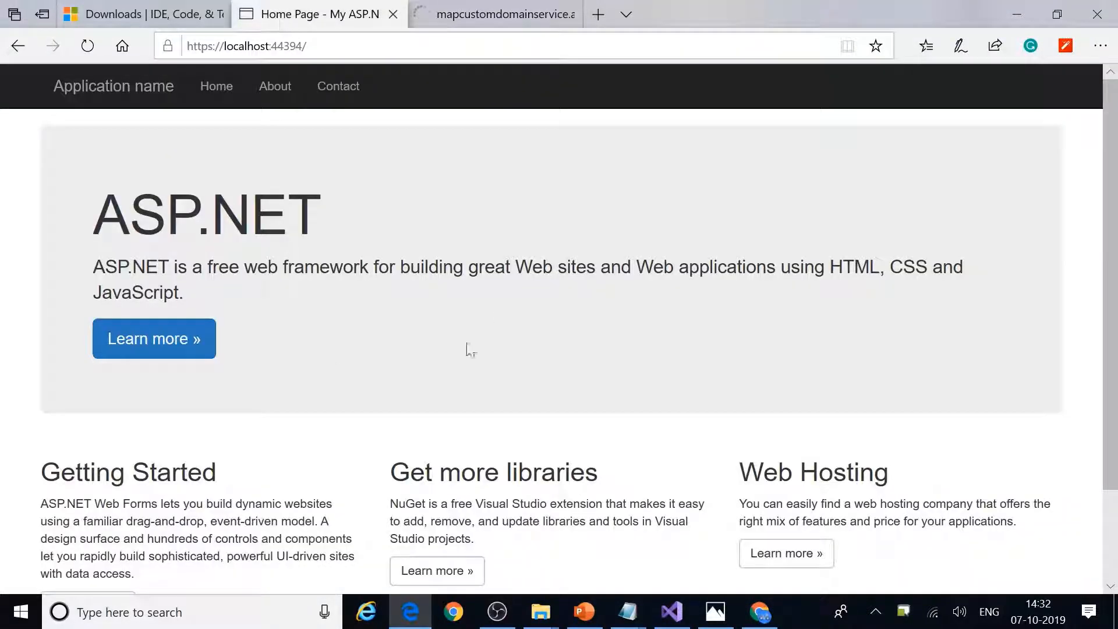
pyautogui.click(488, 14)
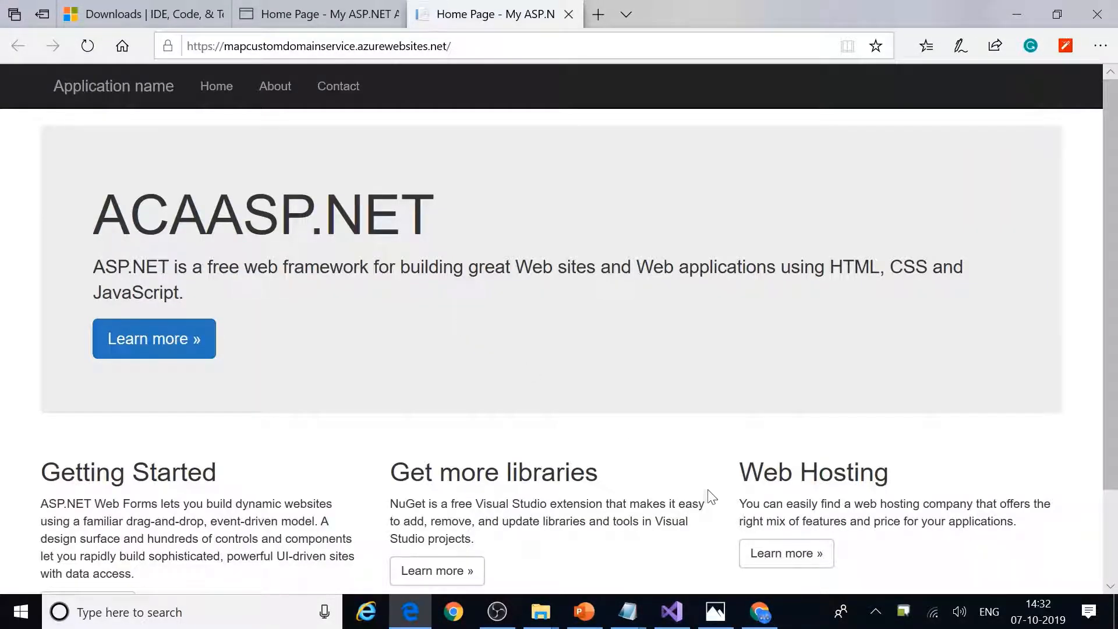
pyautogui.scroll(-3, 711, 483)
pyautogui.scroll(3, 711, 474)
pyautogui.scroll(-2, 713, 476)
pyautogui.scroll(2, 715, 475)
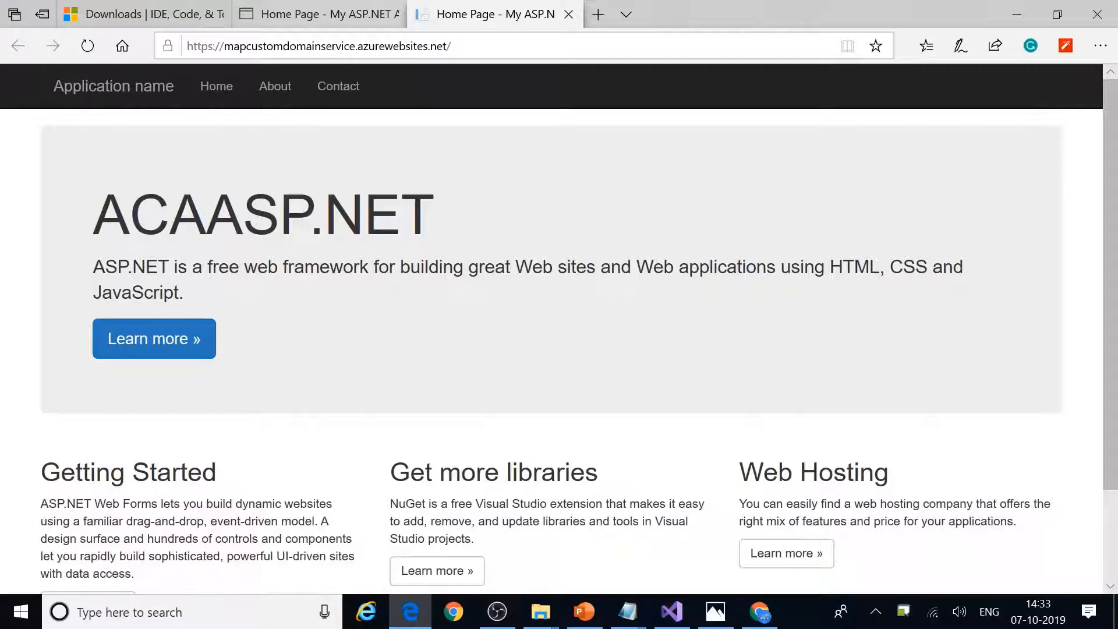
pyautogui.hotkey('alt', 'Tab')
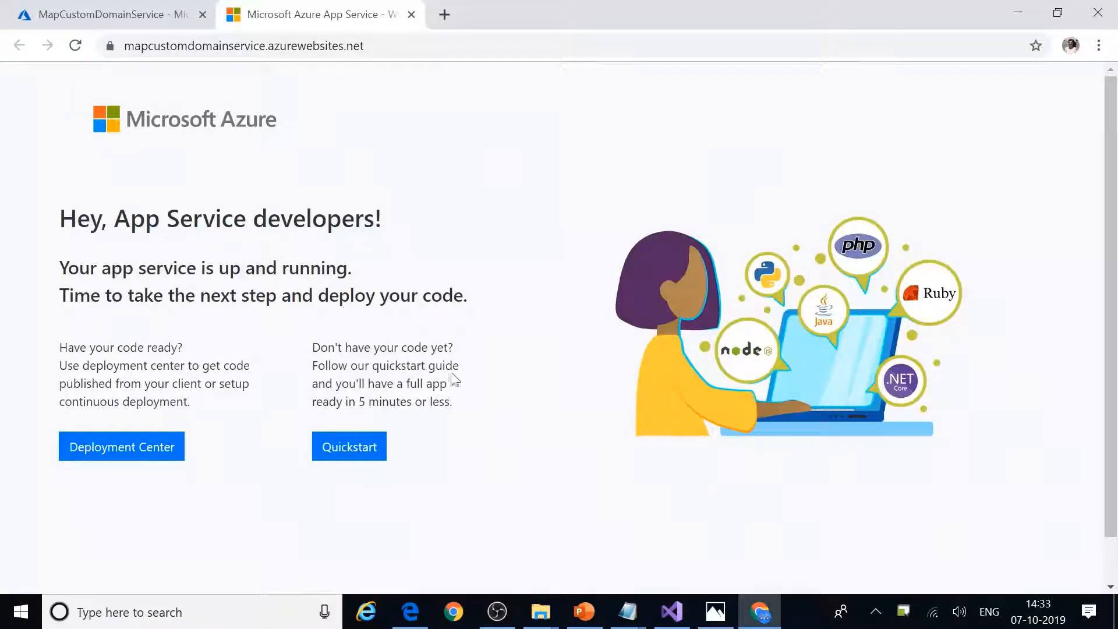
# Step: Strip 'ACA' from the Default.aspx h1 so it reads ASP.NET, then republish the project to Azure
pyautogui.click(671, 612)
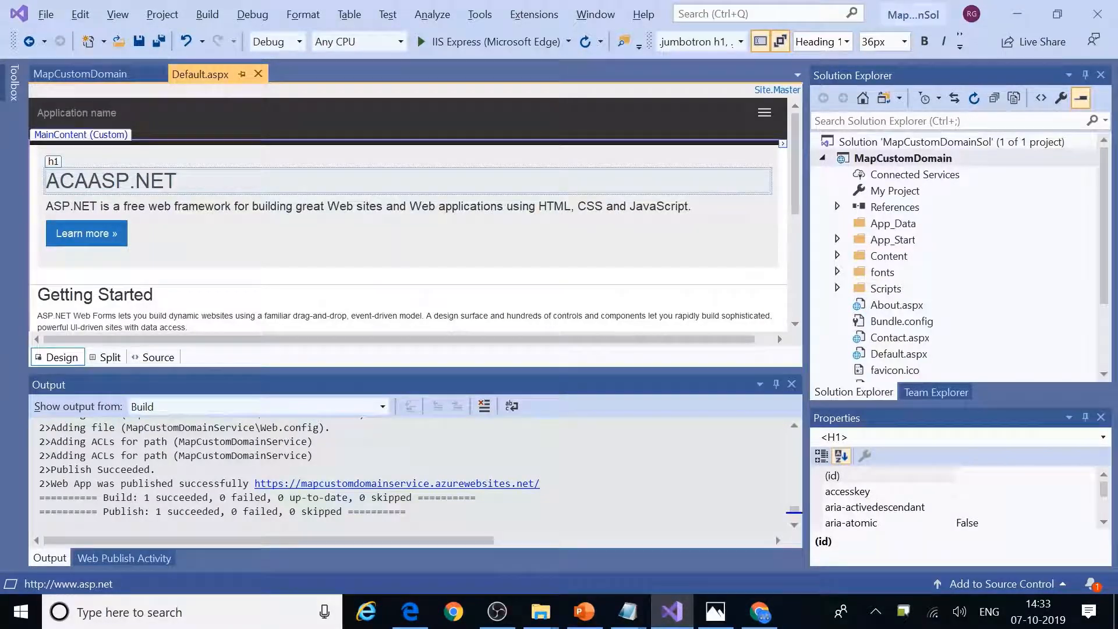
pyautogui.press('BackSpace')
pyautogui.press('BackSpace')
pyautogui.press('BackSpace')
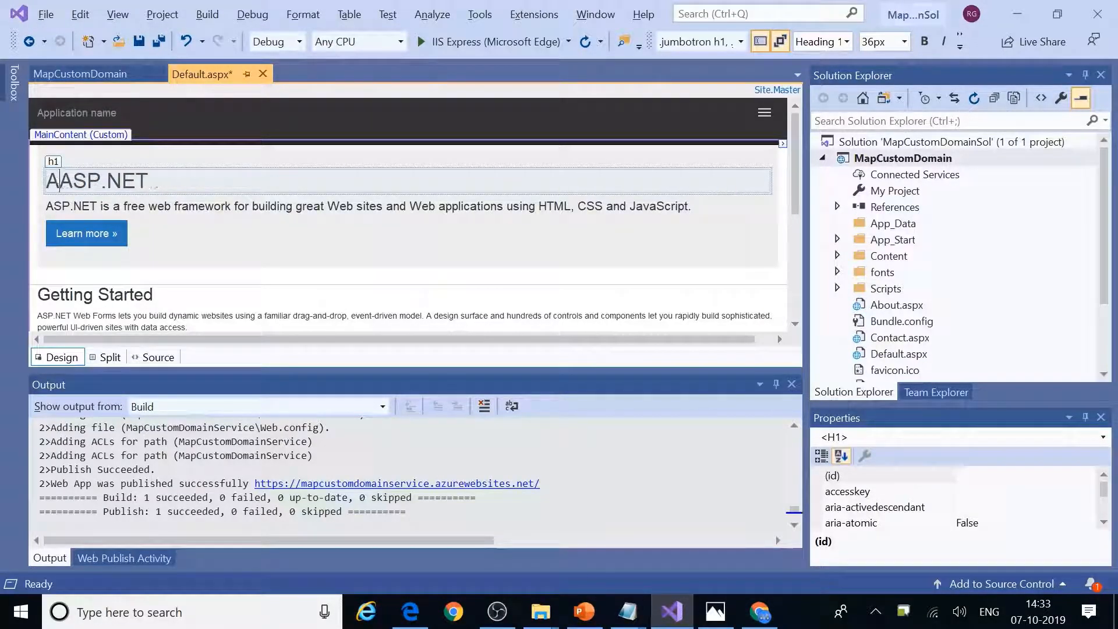
pyautogui.rightClick(899, 164)
pyautogui.click(725, 193)
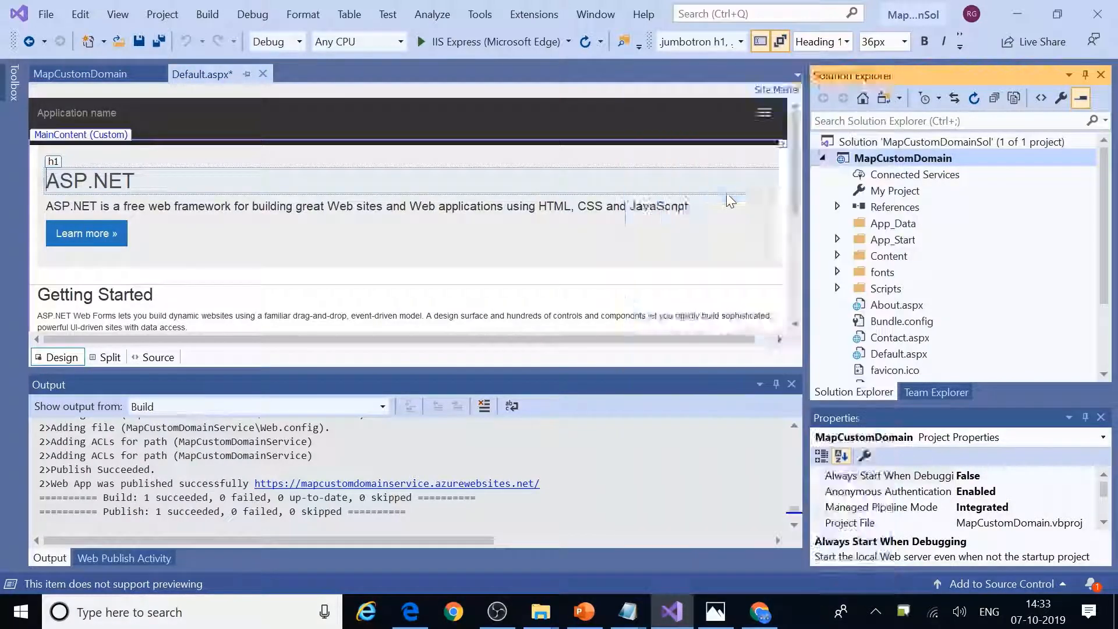
pyautogui.click(683, 192)
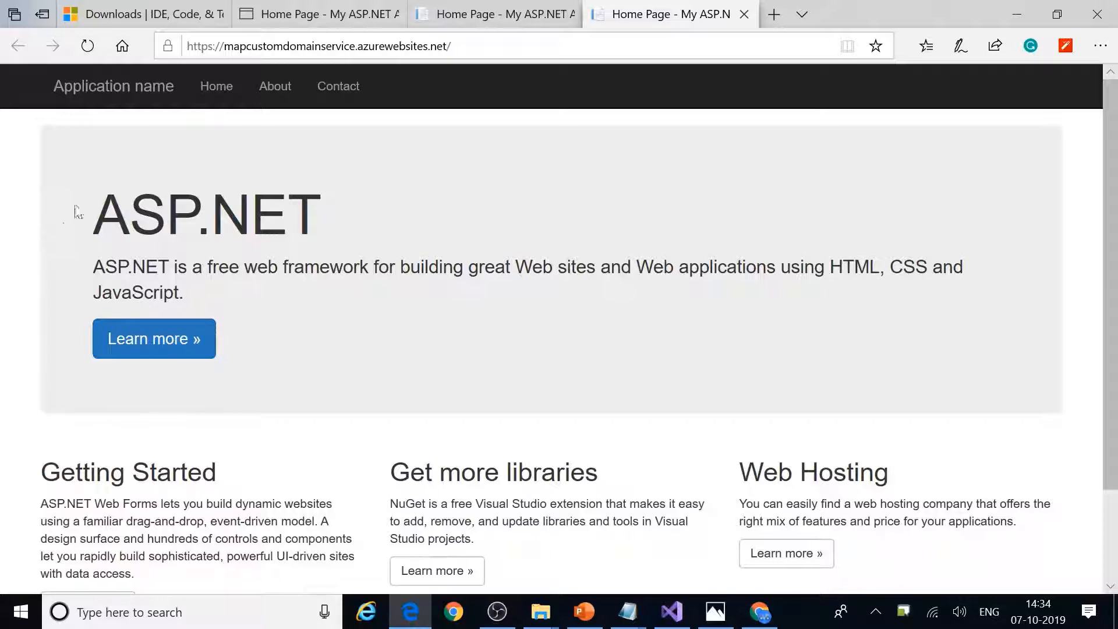
# Step: Compare the old tab's 'ACA' prefix with the new ASP.NET page, then close the old azurewebsites.net tab
pyautogui.click(460, 18)
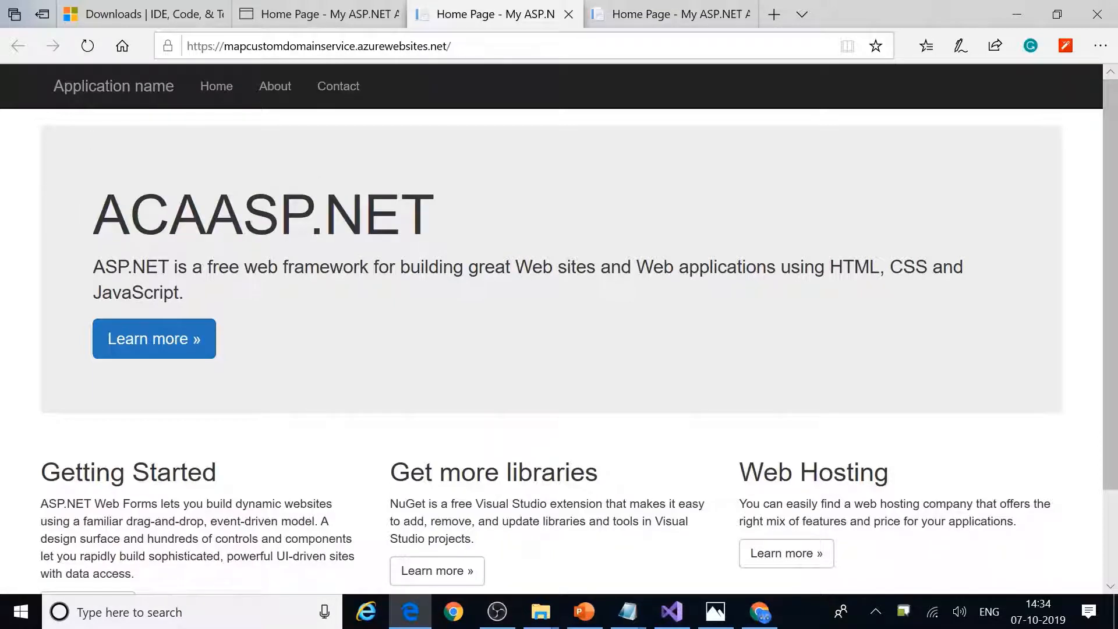
pyautogui.moveTo(95, 215); pyautogui.dragTo(208, 215)
pyautogui.click(655, 12)
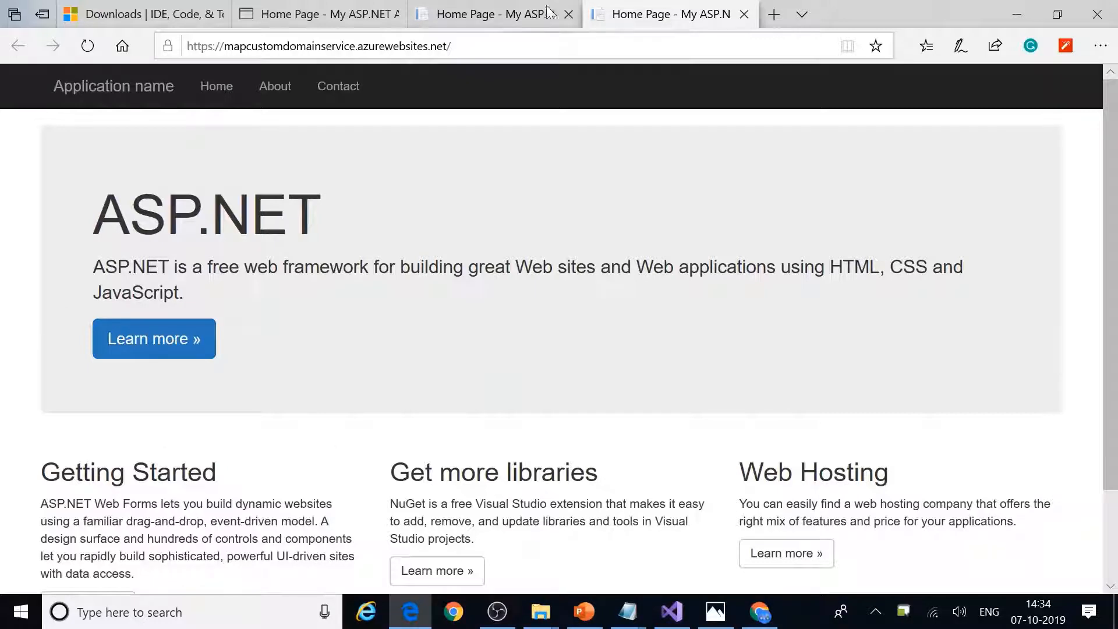
pyautogui.click(568, 15)
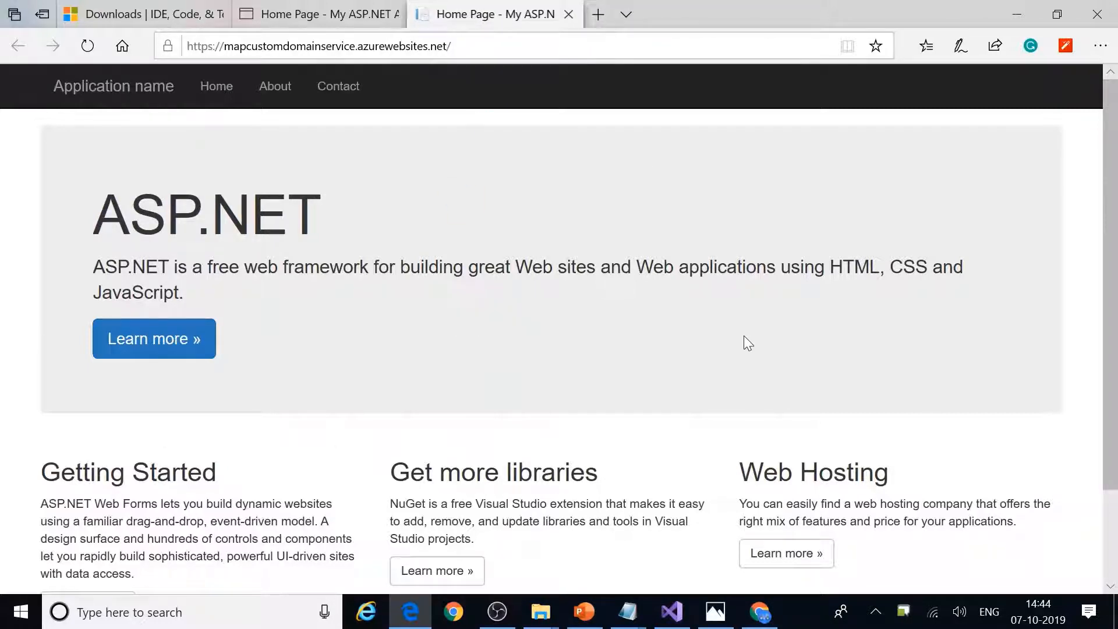
# Step: Return to the Azure portal and pick MapCustomDomainService from the App Services list
pyautogui.click(760, 611)
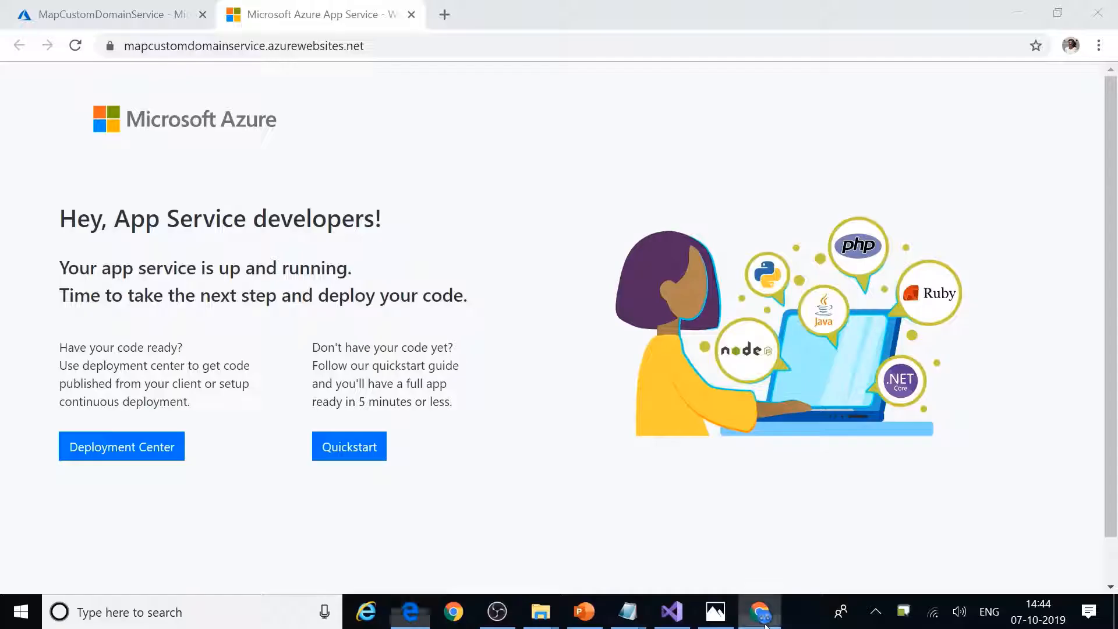
pyautogui.click(113, 19)
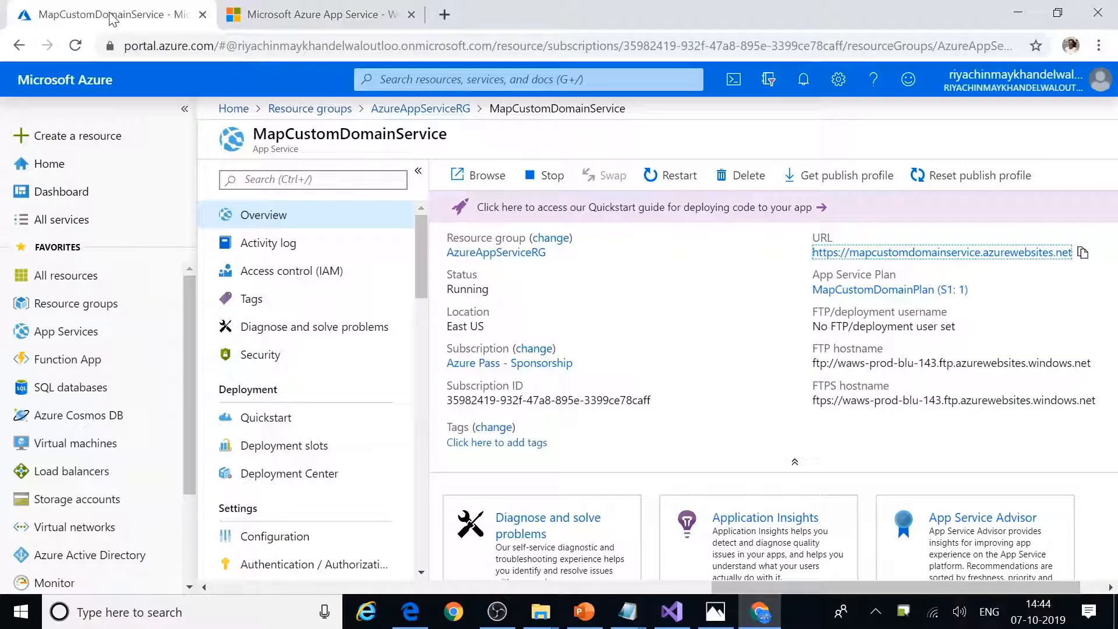
pyautogui.click(331, 16)
pyautogui.click(150, 19)
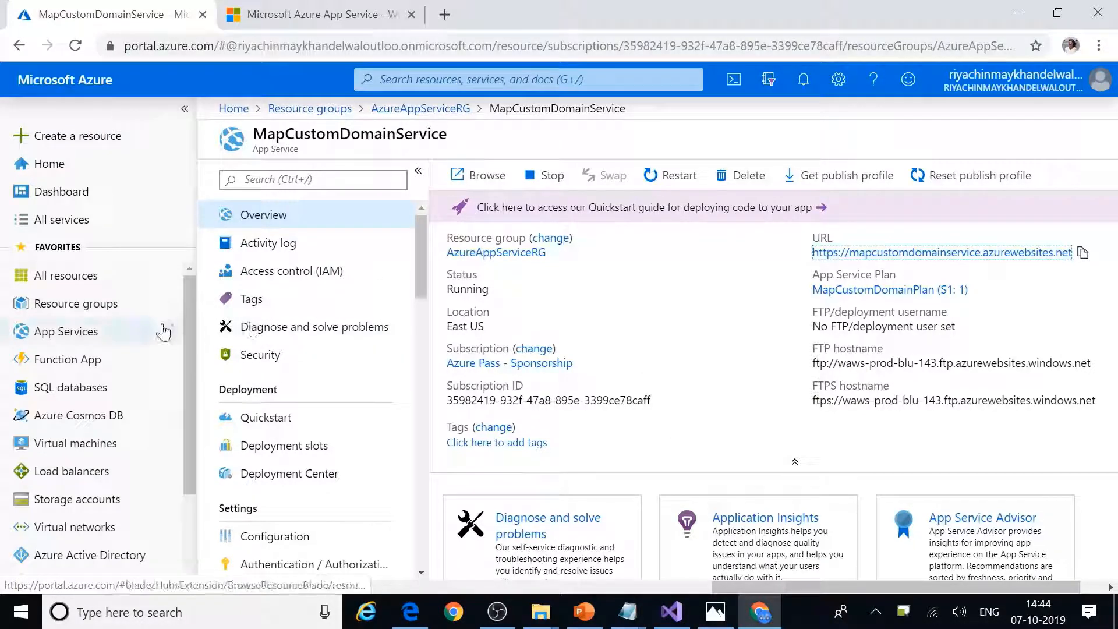
pyautogui.click(58, 337)
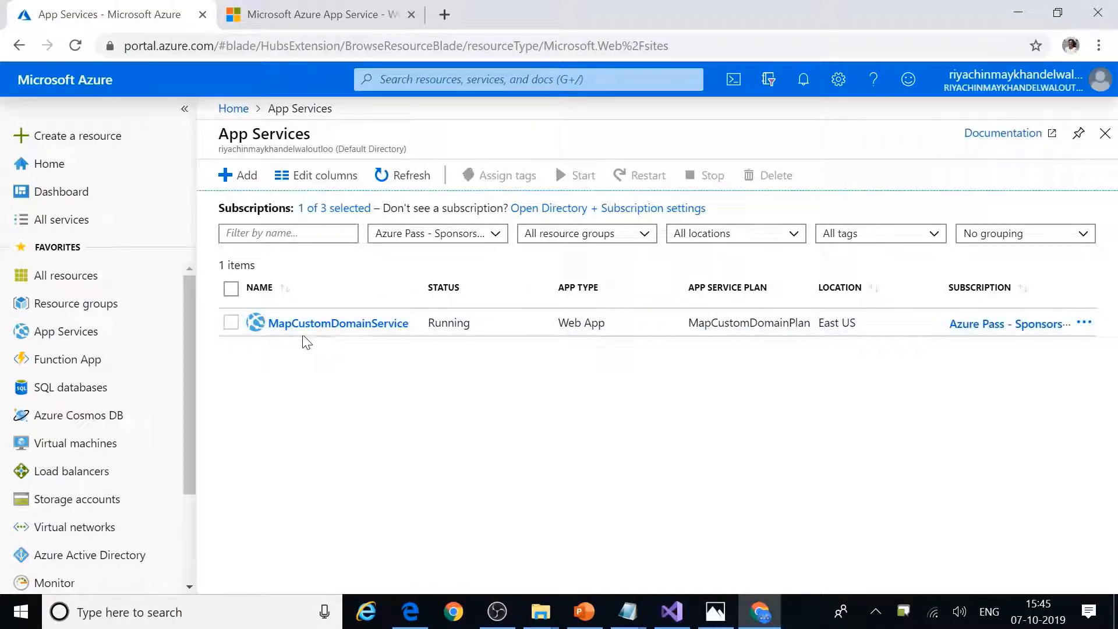
pyautogui.click(290, 324)
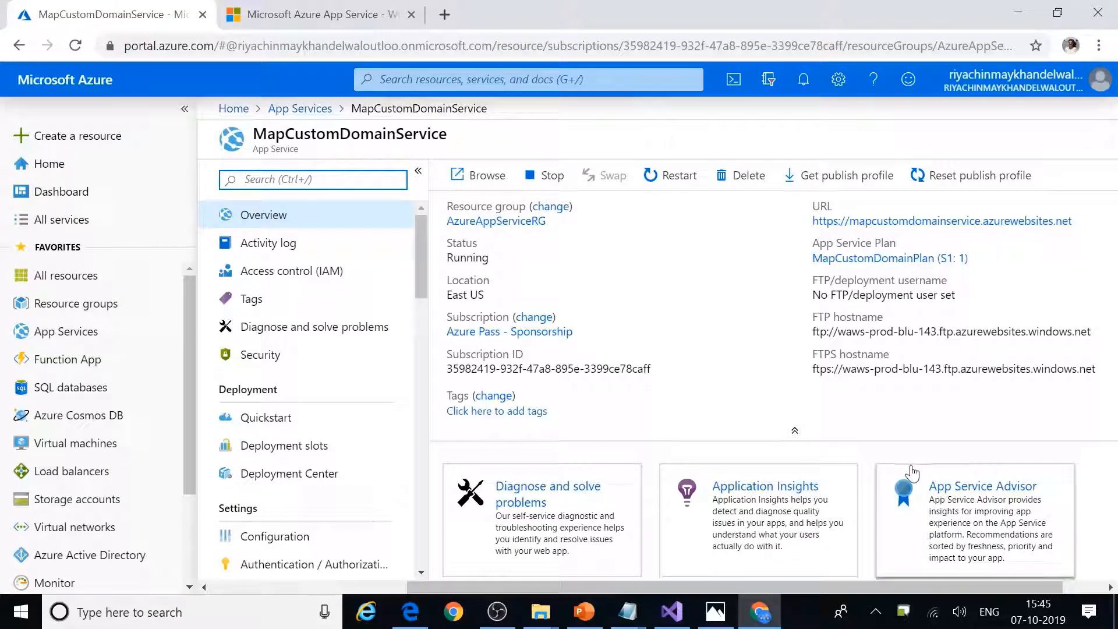
# Step: Use Get publish profile on the MapCustomDomainService overview to save its .PublishSettings file
pyautogui.scroll(-7, 910, 445)
pyautogui.scroll(4, 913, 443)
pyautogui.scroll(3, 911, 444)
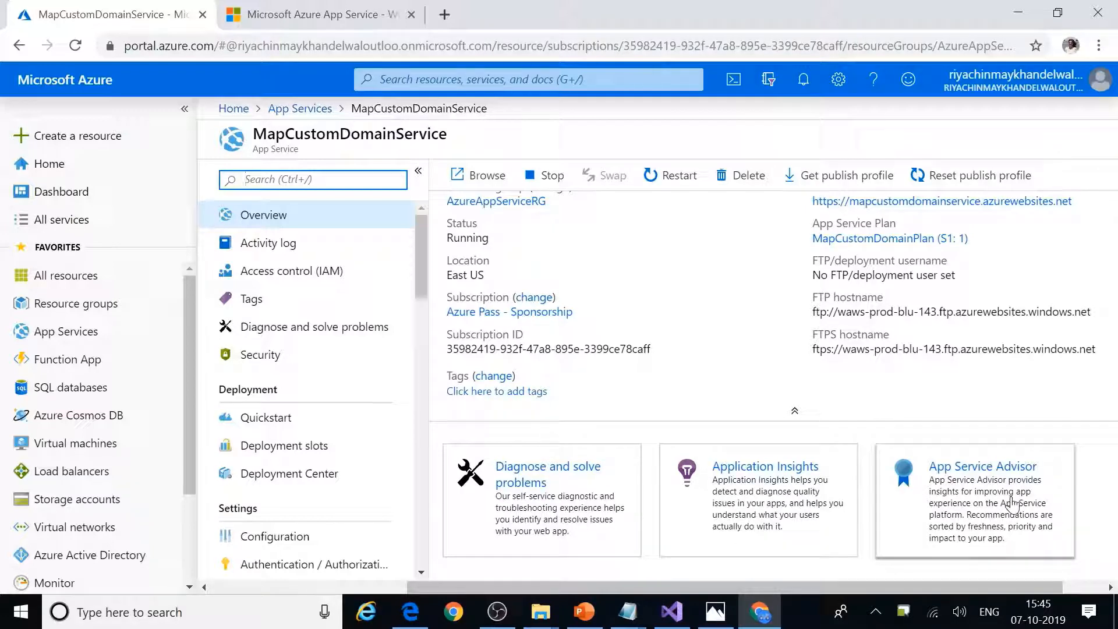
pyautogui.scroll(-5, 1012, 503)
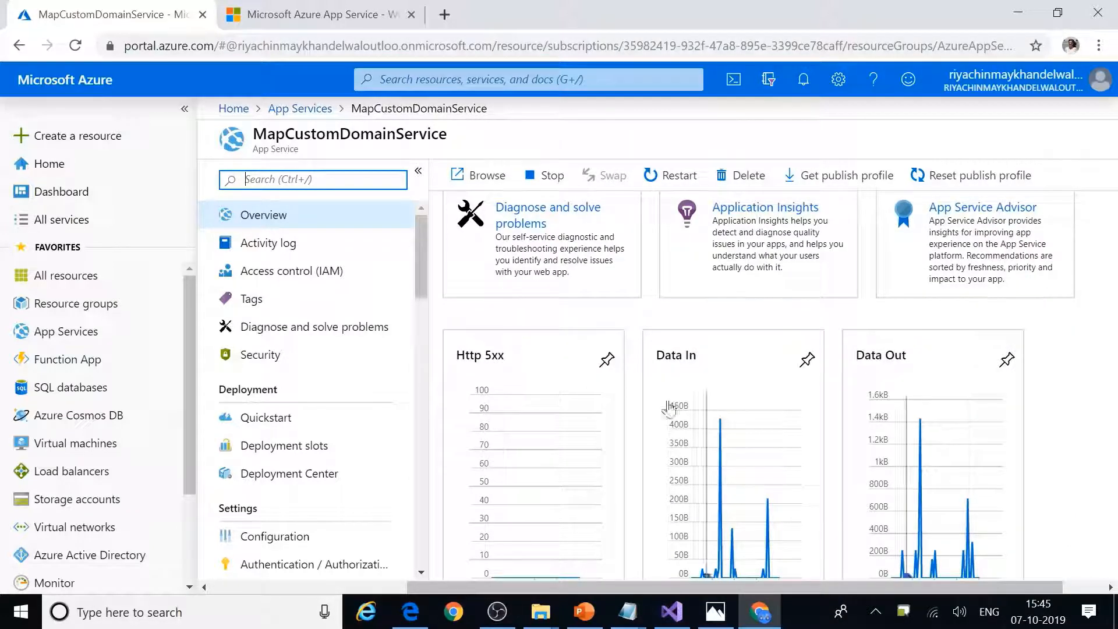
pyautogui.scroll(-7, 971, 472)
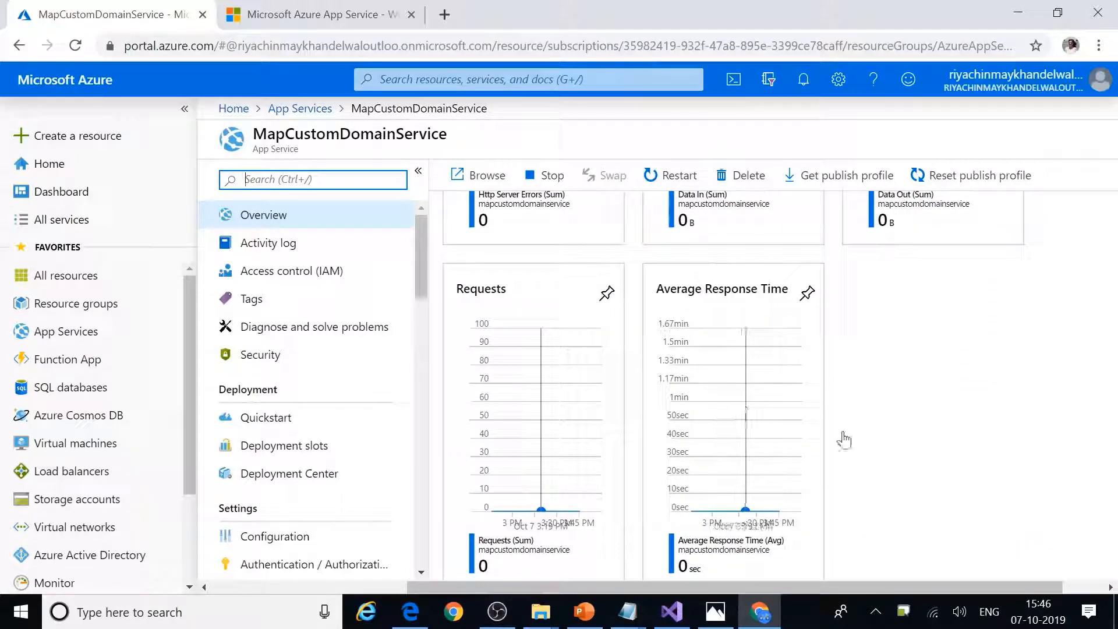
pyautogui.scroll(12, 957, 423)
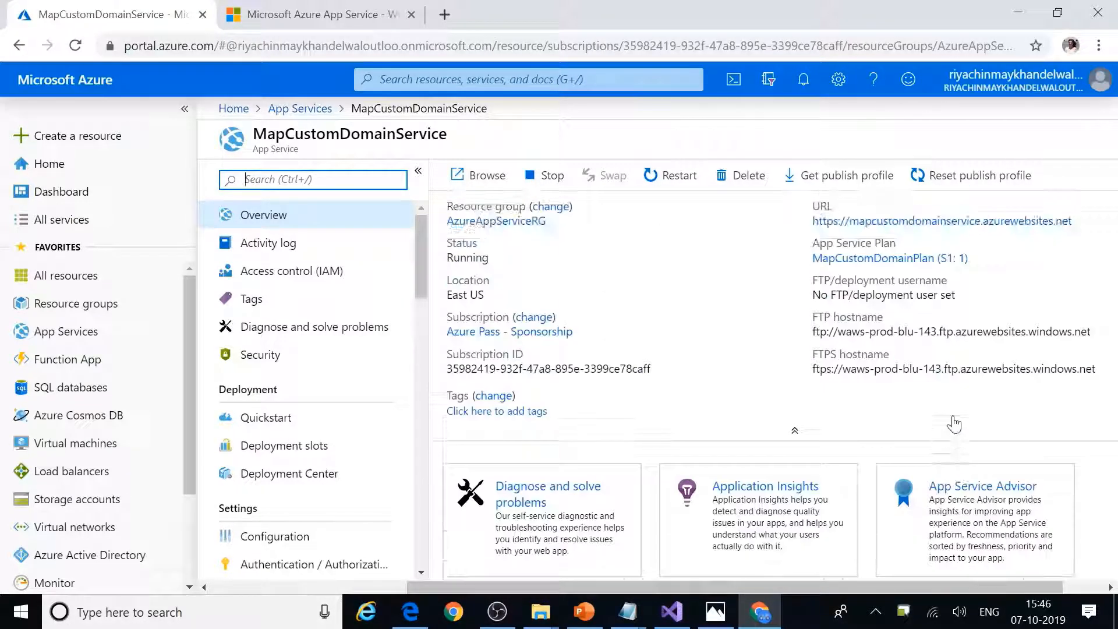
pyautogui.scroll(-10, 957, 423)
pyautogui.scroll(10, 956, 423)
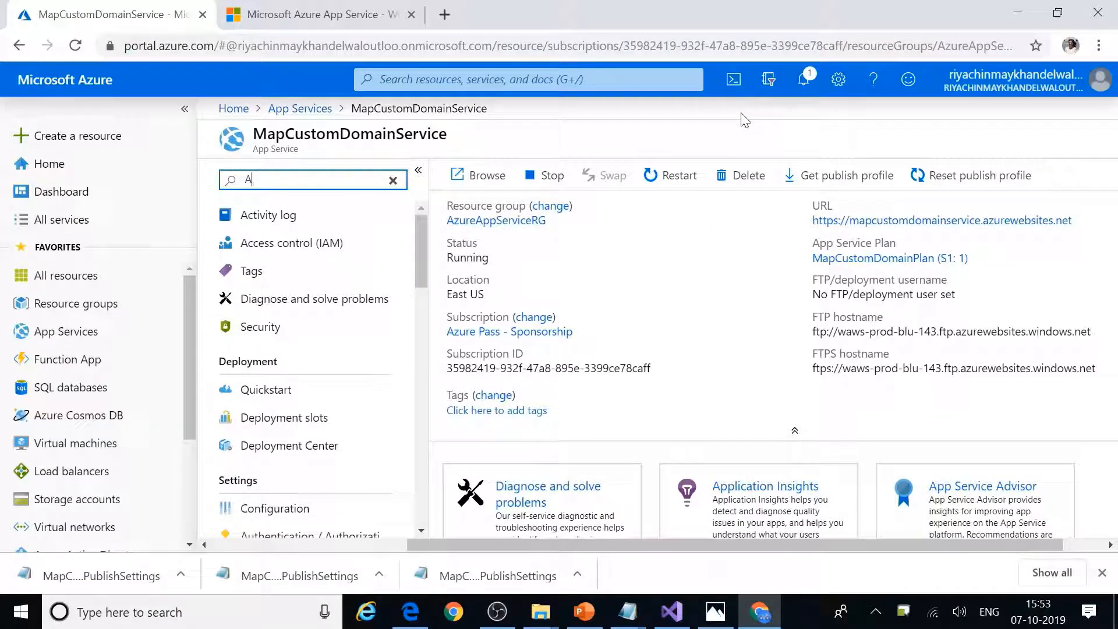
pyautogui.click(807, 181)
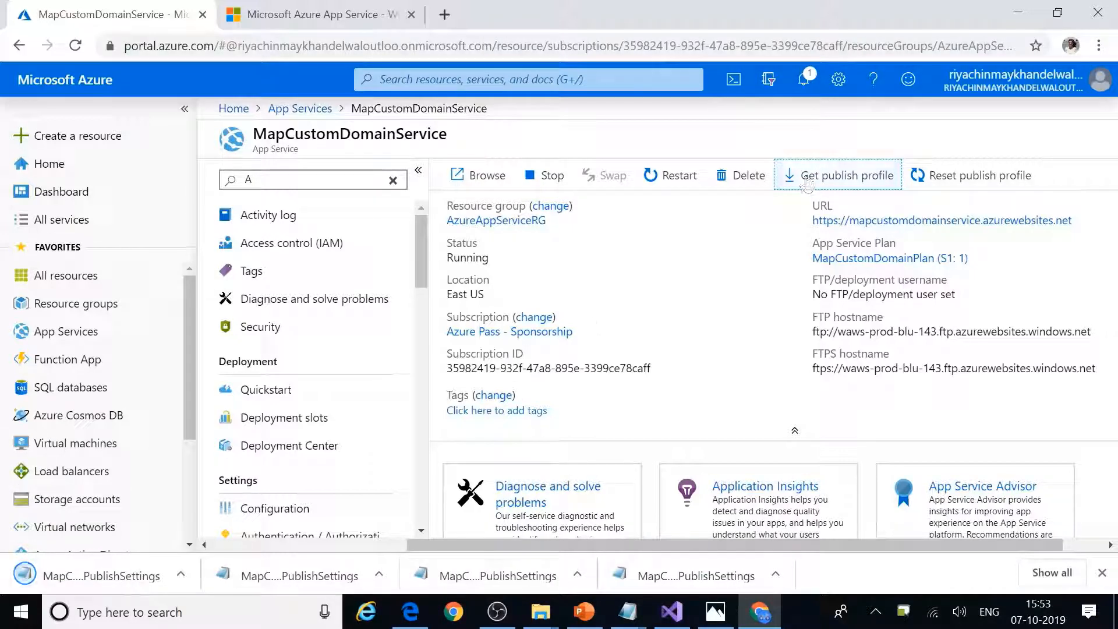
# Step: Refresh Downloads and open the MapCustomDomainService PublishSettings file in a maximized Notepad window
pyautogui.click(64, 575)
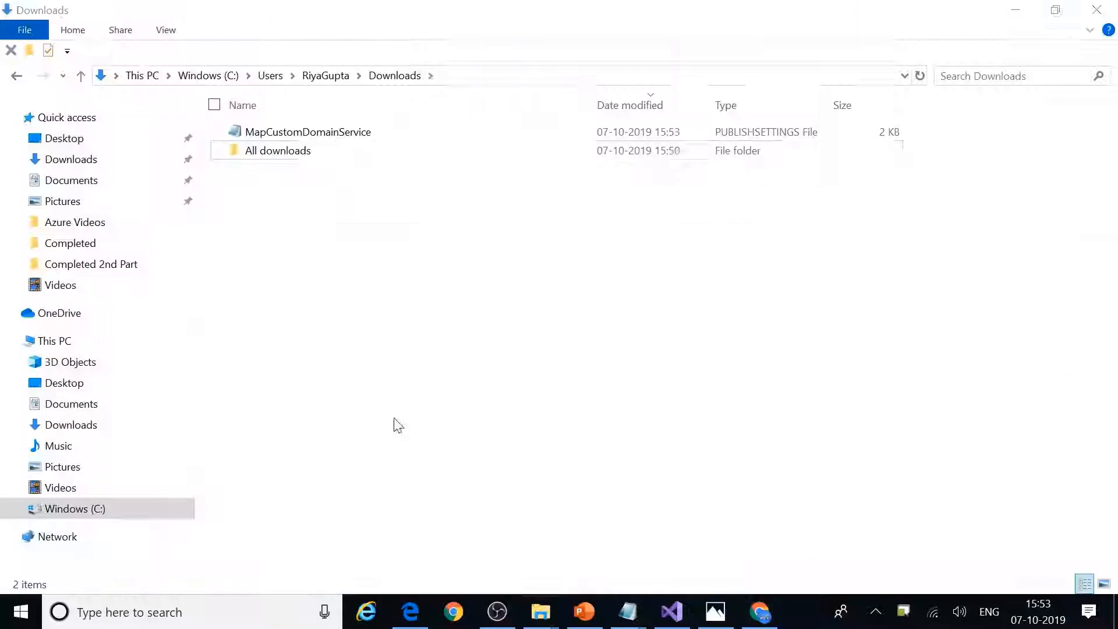
pyautogui.rightClick(323, 262)
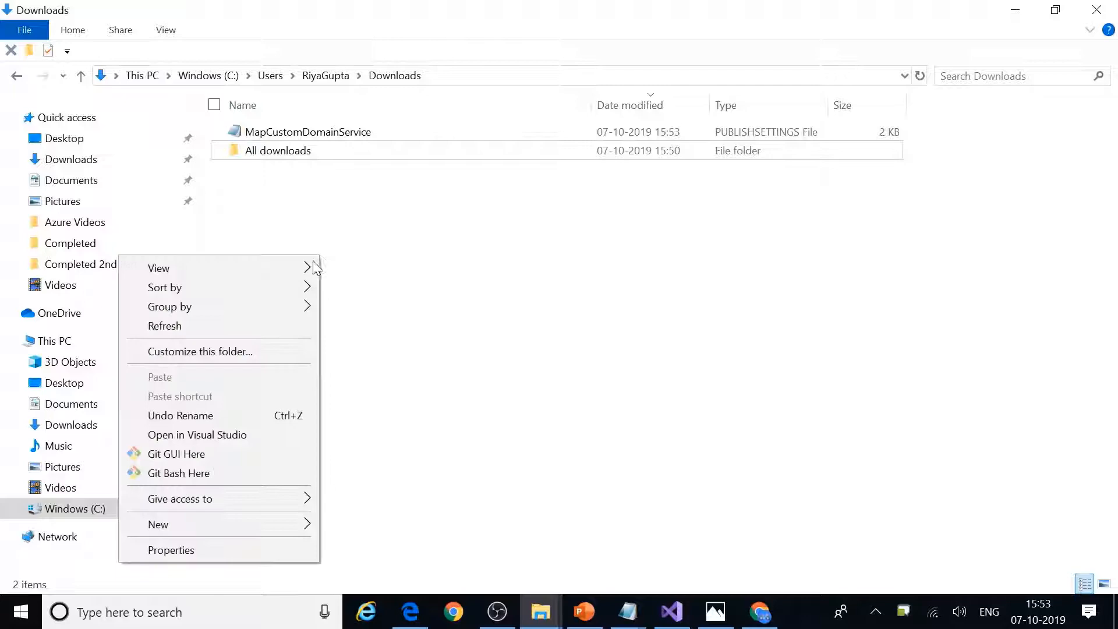
pyautogui.click(227, 326)
pyautogui.doubleClick(326, 130)
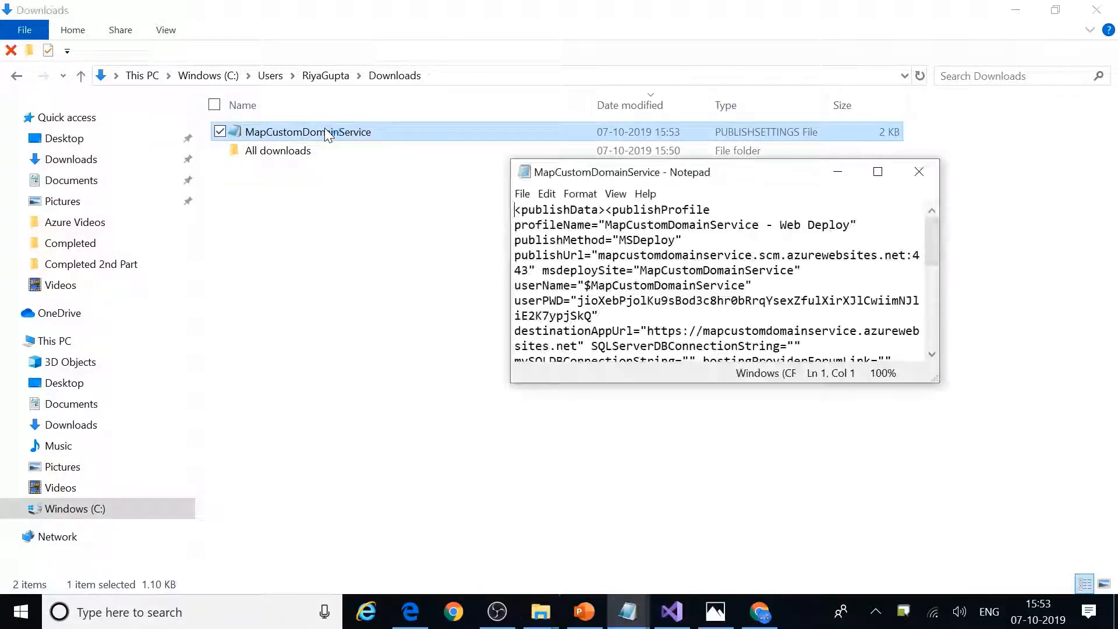
pyautogui.doubleClick(781, 172)
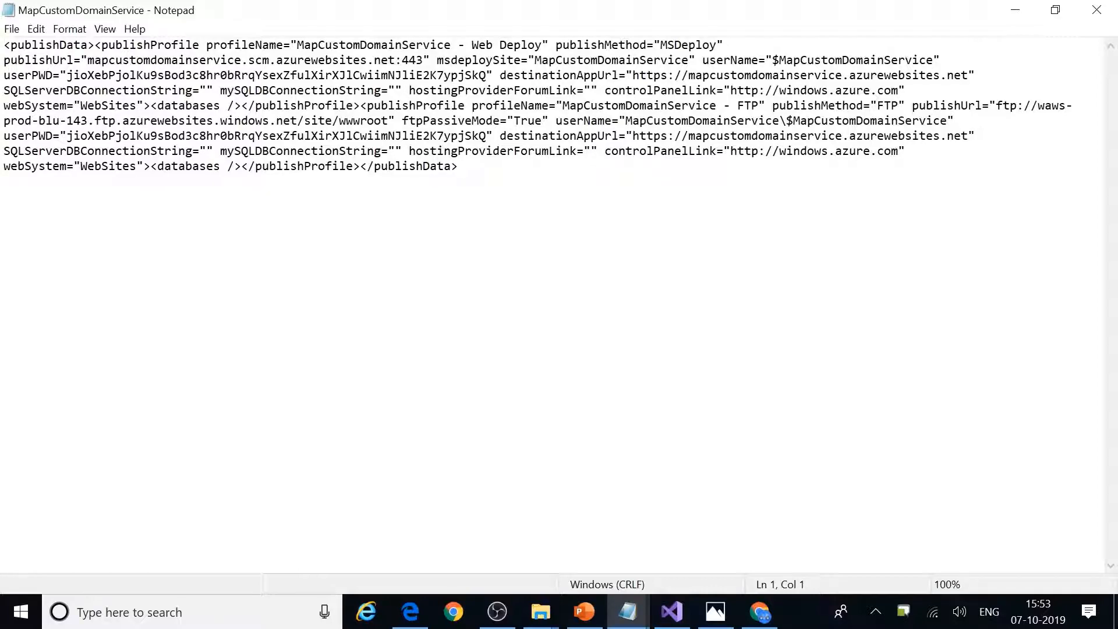
# Step: Select through the publish profile XML to review its Web Deploy and FTP profiles
pyautogui.hotkey('ctrl', 'a')
pyautogui.hotkey('shift', 'Down')
pyautogui.rightClick(120, 206)
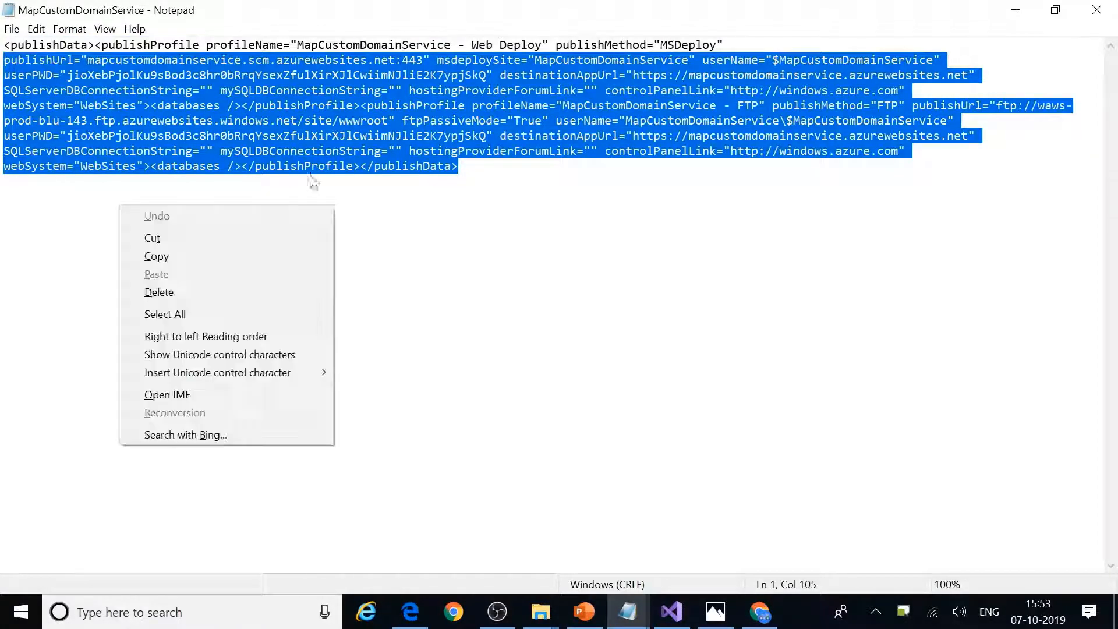
pyautogui.click(298, 90)
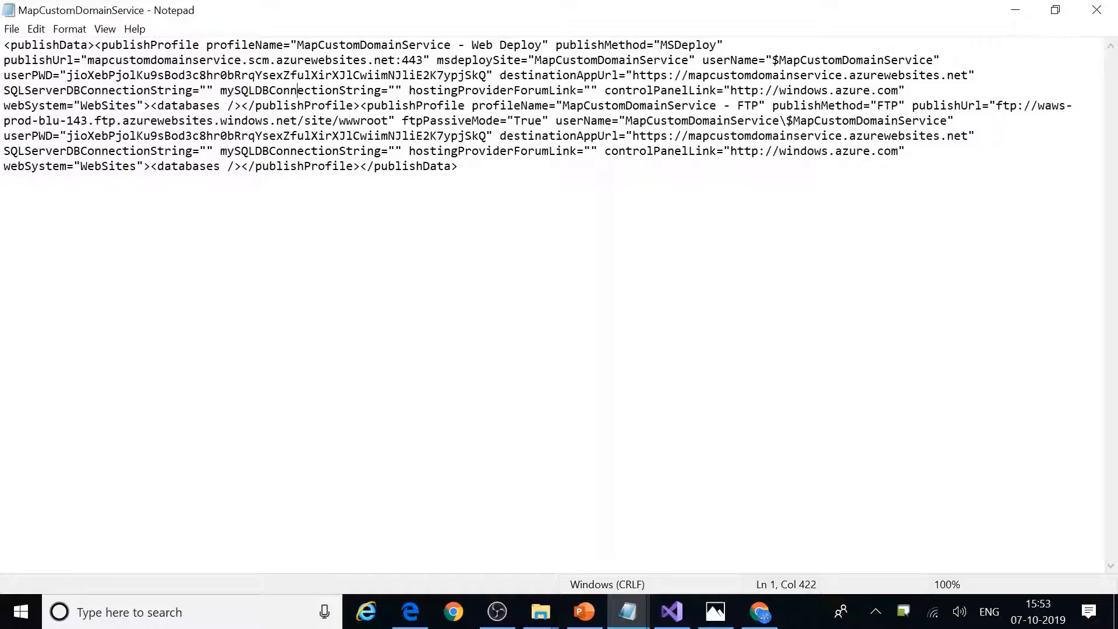
pyautogui.hotkey('ctrl', 'a')
pyautogui.hotkey('ctrl', 'End')
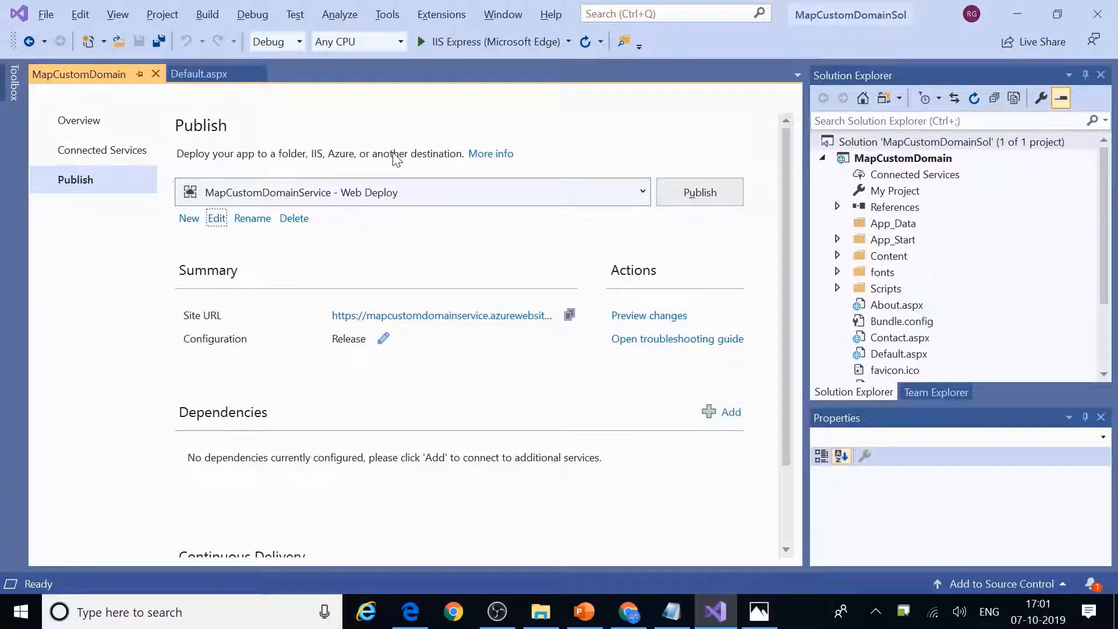
# Step: Delete the existing Web Deploy and FTP publish profiles from the Publish page
pyautogui.hotkey('alt', 'Tab')
pyautogui.hotkey('alt', 'Tab')
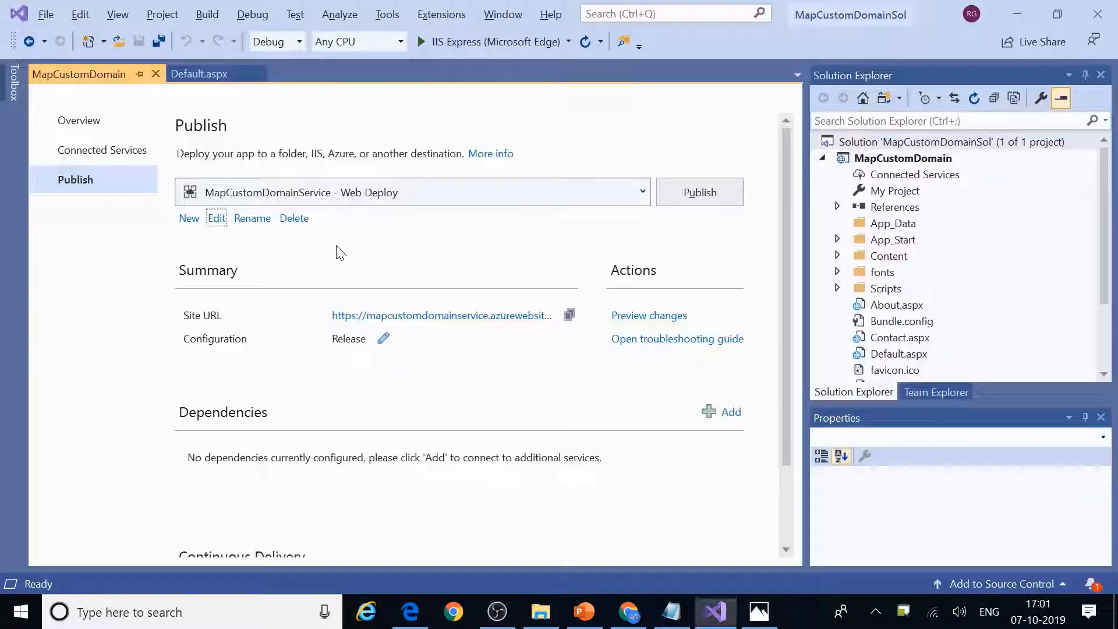
pyautogui.click(288, 221)
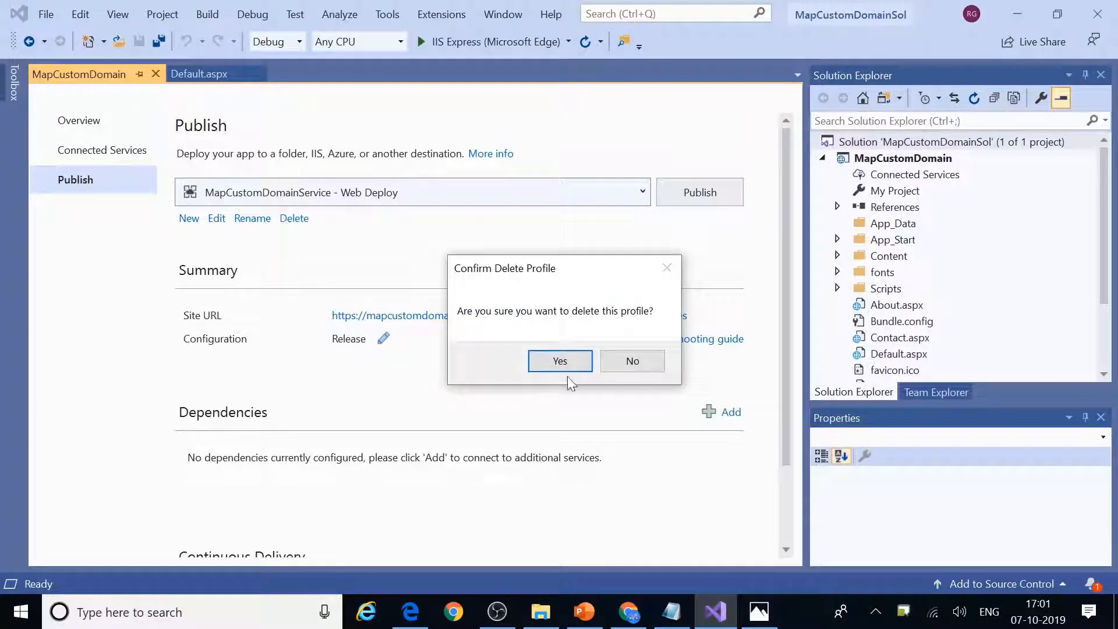
pyautogui.click(560, 366)
pyautogui.click(292, 219)
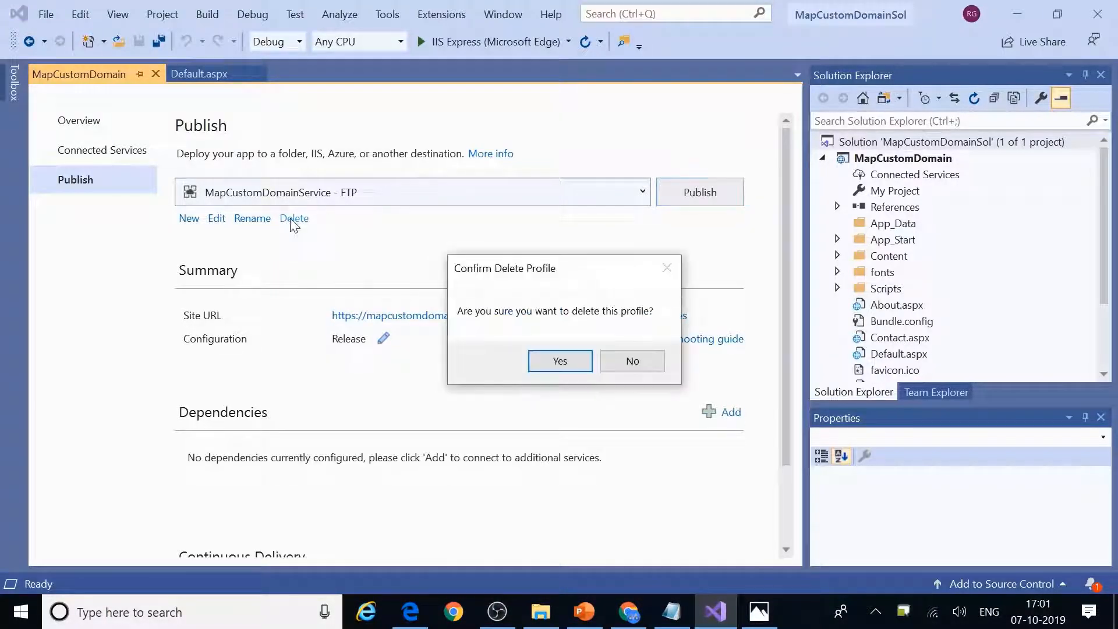
pyautogui.click(561, 360)
# Step: Import the downloaded MapCustomDomainService settings file as a new profile and open its connection settings
pyautogui.click(199, 187)
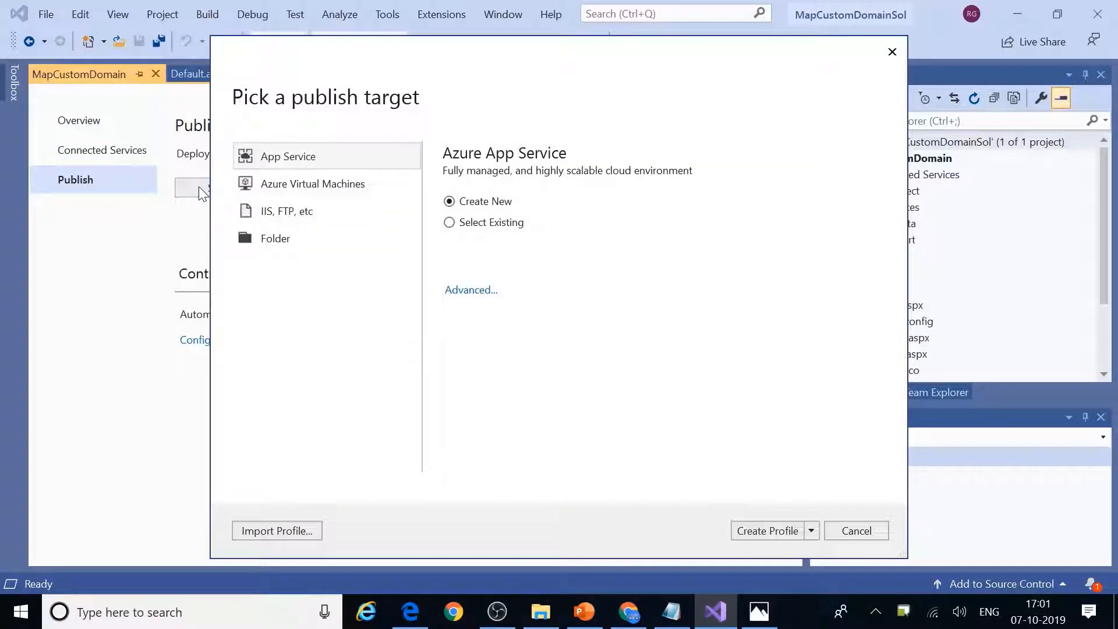
pyautogui.click(266, 532)
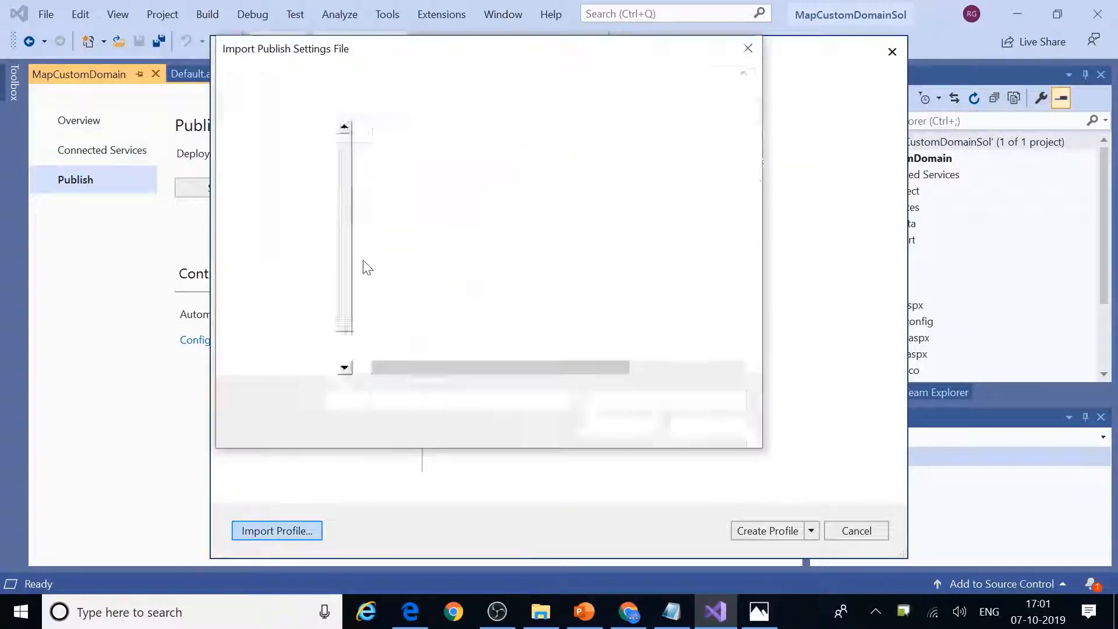
pyautogui.click(287, 270)
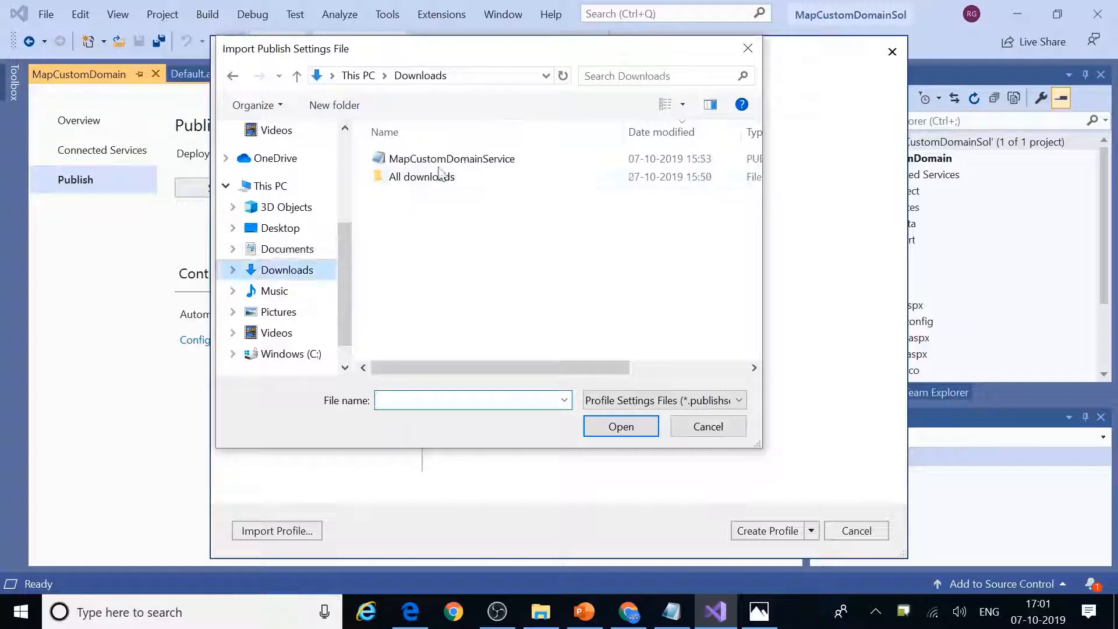
pyautogui.doubleClick(460, 159)
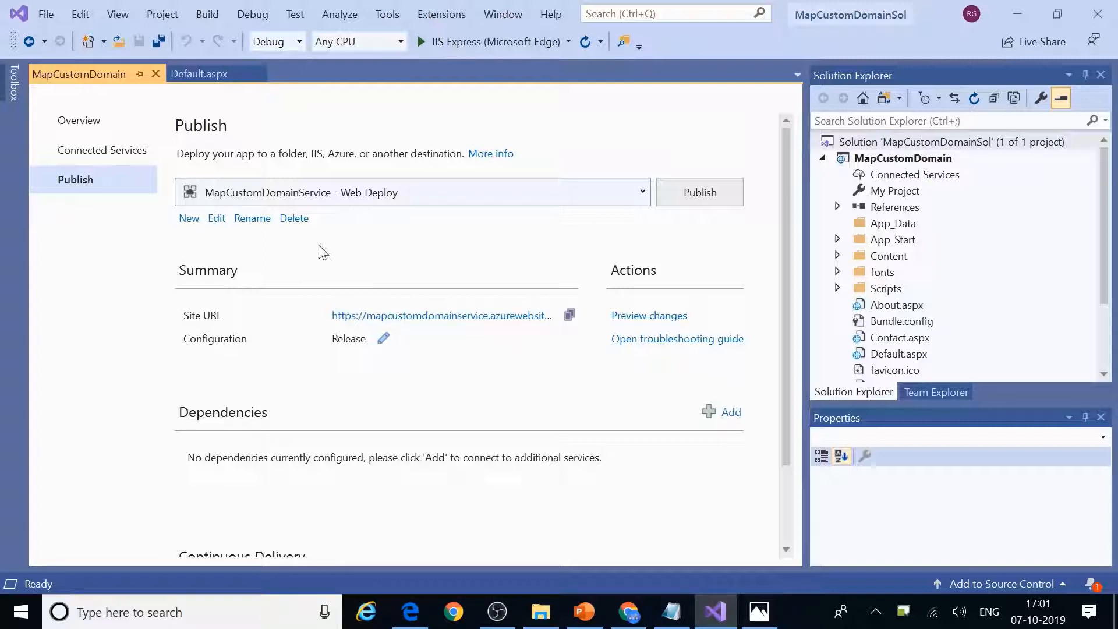
pyautogui.click(215, 223)
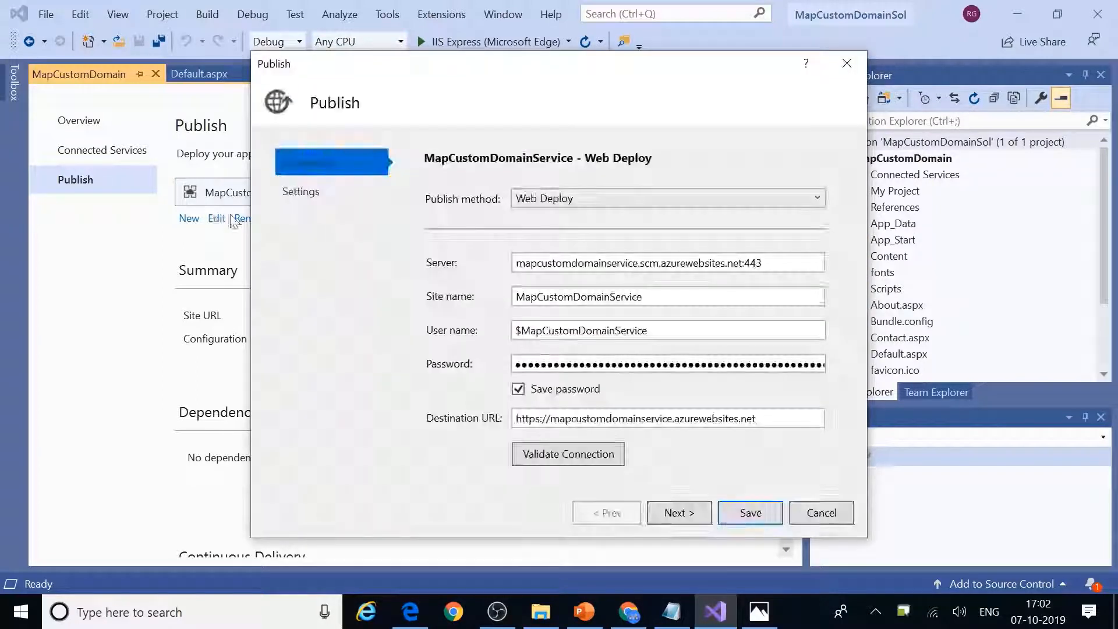
# Step: Validate and save the mapcustomdomainservice.scm.azurewebsites.net:443 connection, then go back to Default.aspx
pyautogui.click(557, 455)
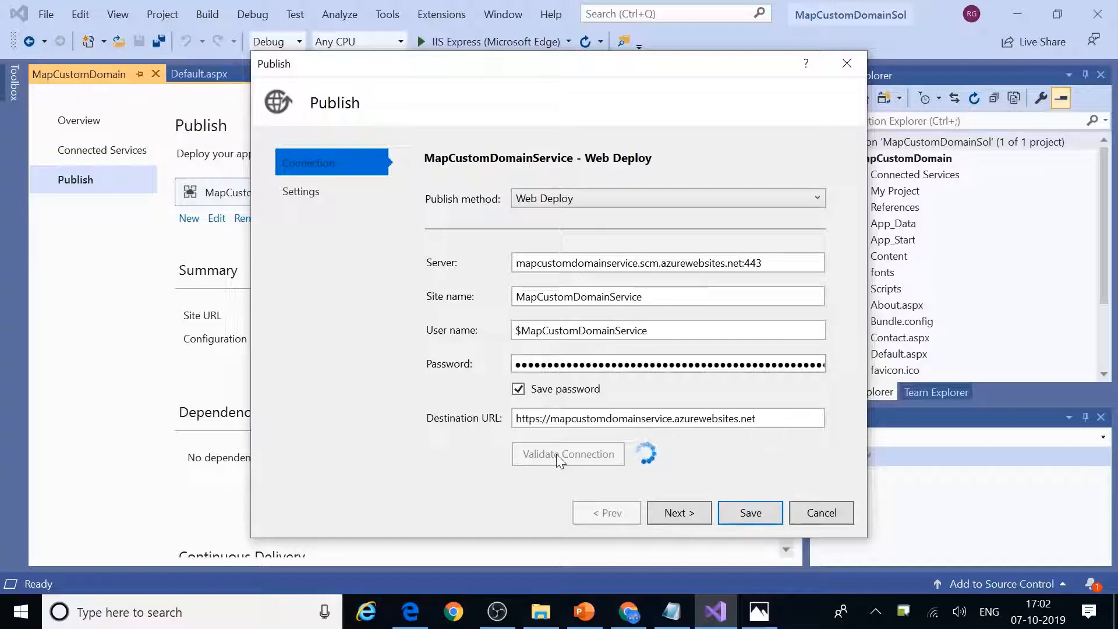
pyautogui.click(741, 512)
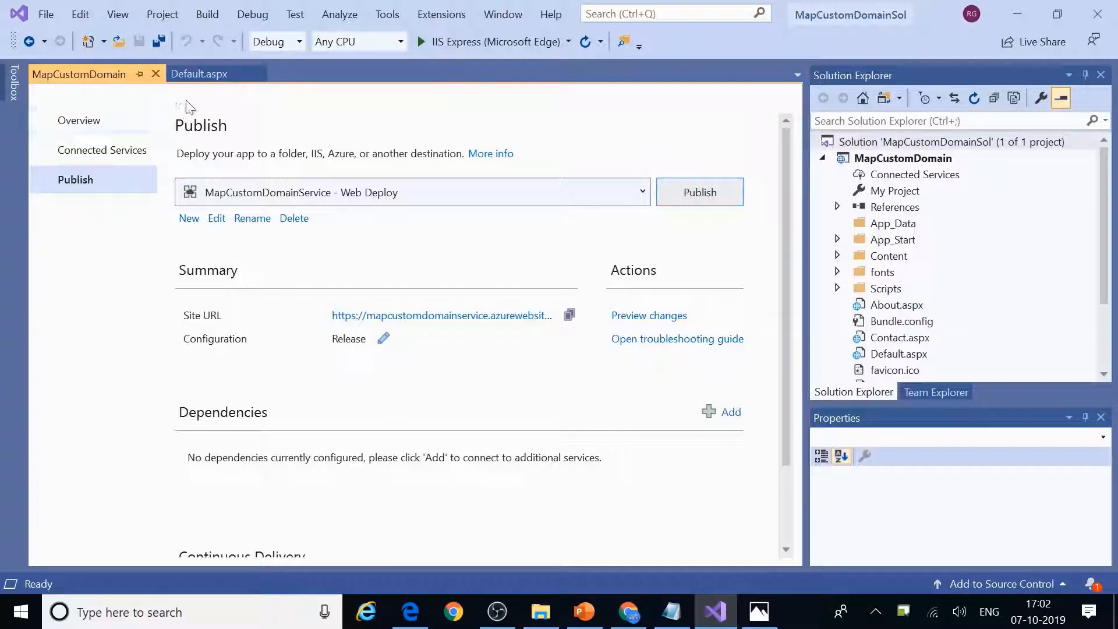
pyautogui.click(201, 75)
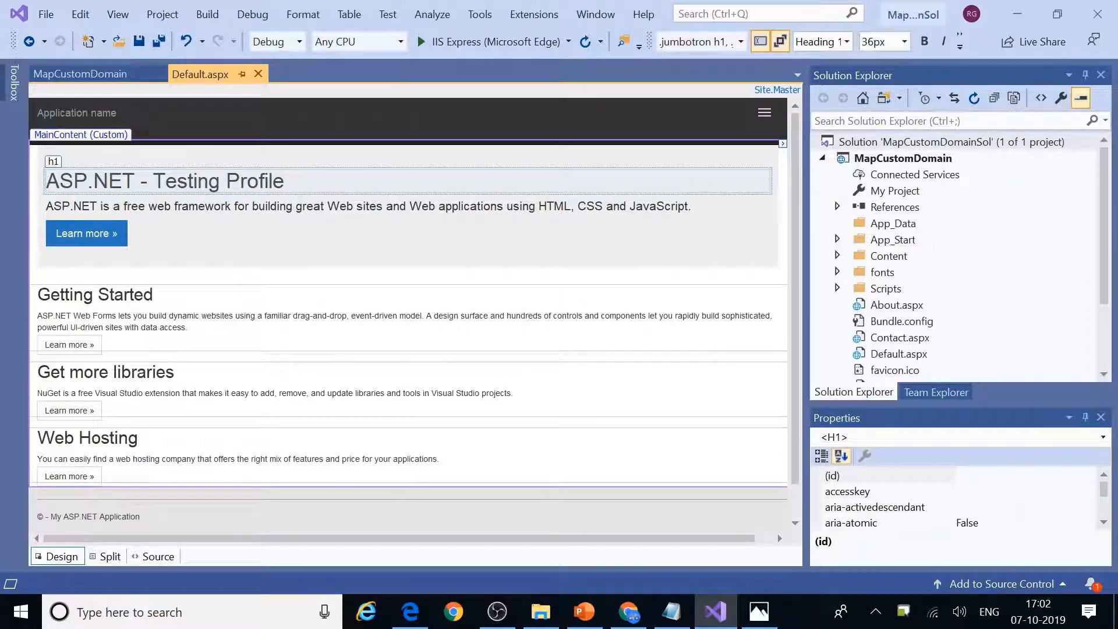
# Step: Append 'by' and the author's name to the heading, save, rebuild the solution and publish
pyautogui.write('by ')
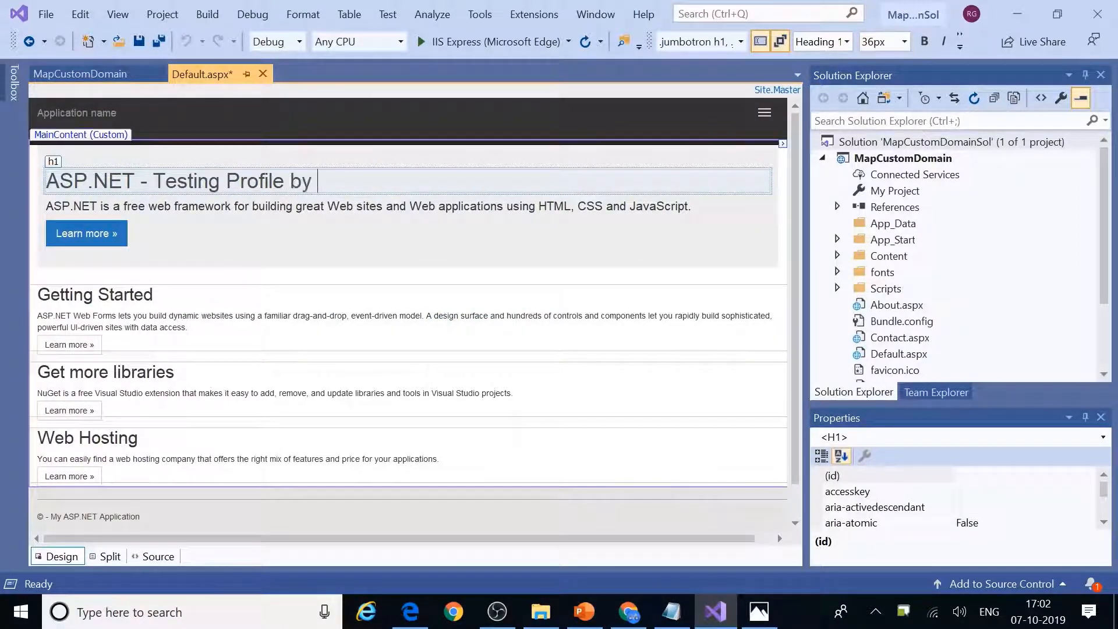
pyautogui.write('Riya')
pyautogui.hotkey('ctrl', 's')
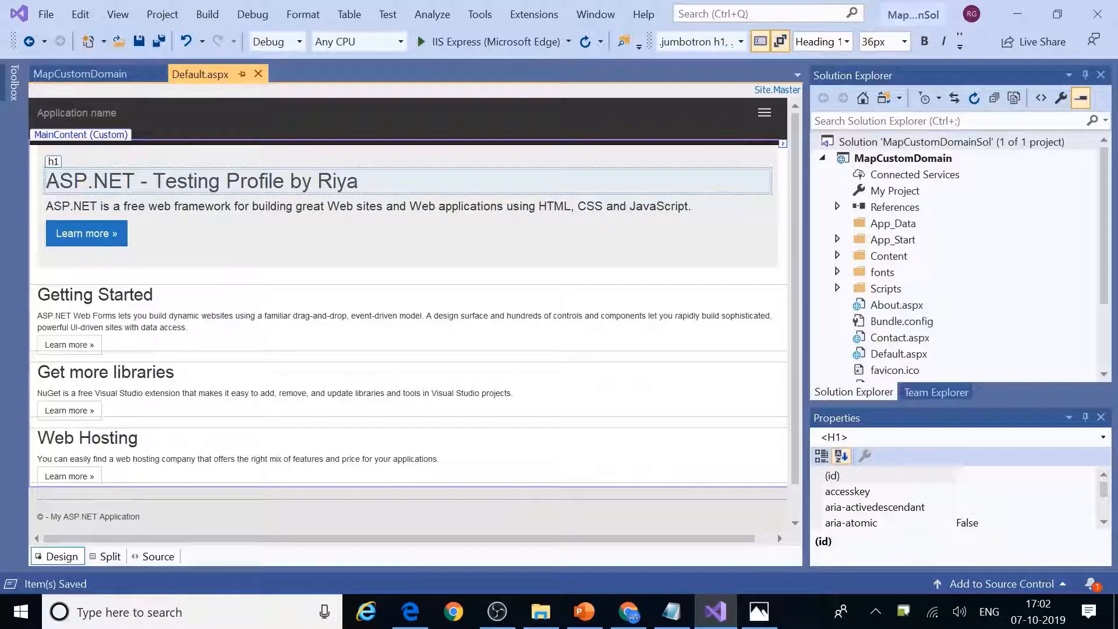
pyautogui.click(859, 143)
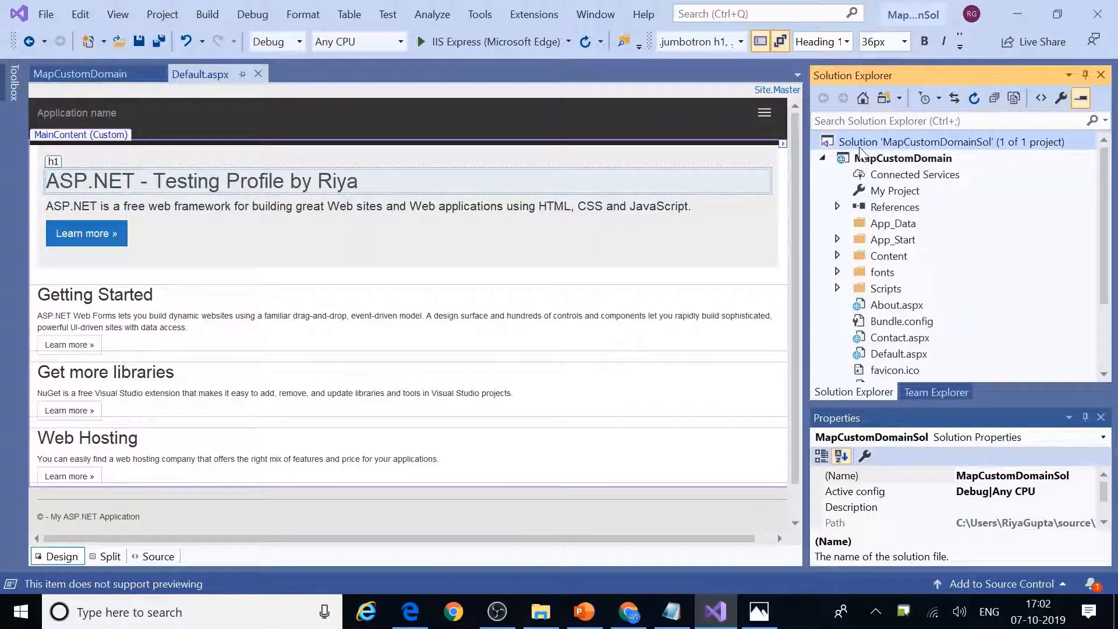
pyautogui.rightClick(858, 146)
pyautogui.click(605, 178)
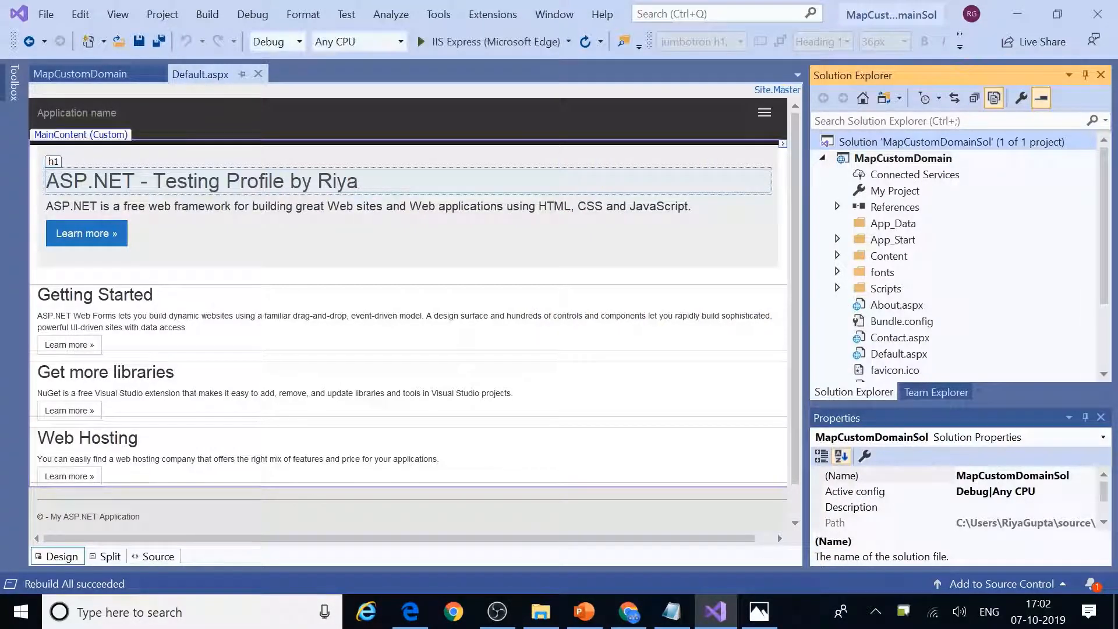
pyautogui.click(67, 76)
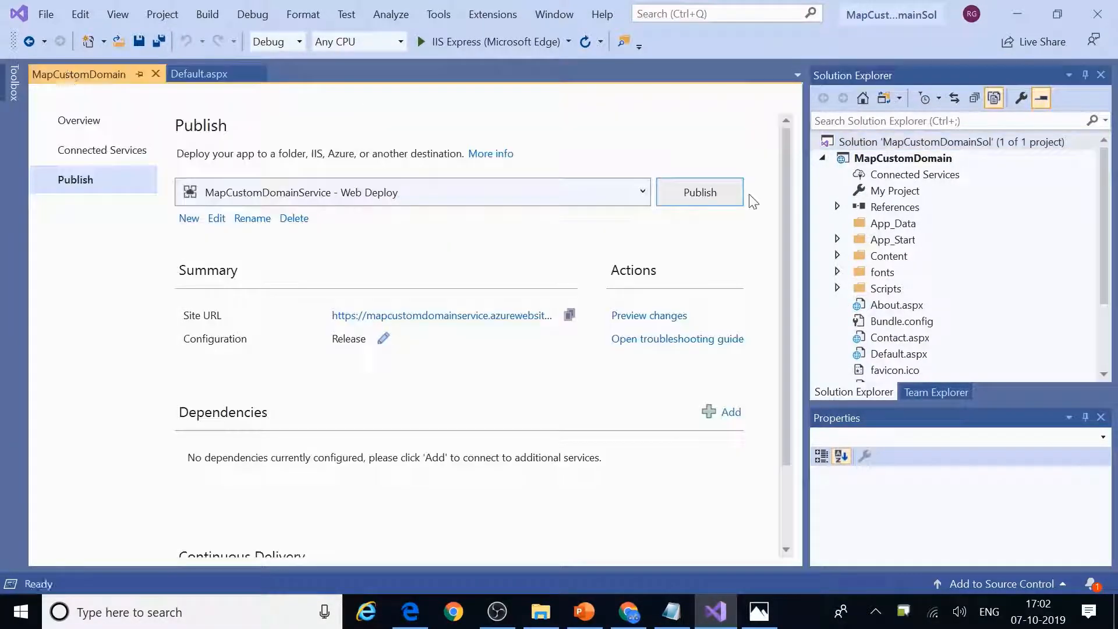
pyautogui.click(680, 205)
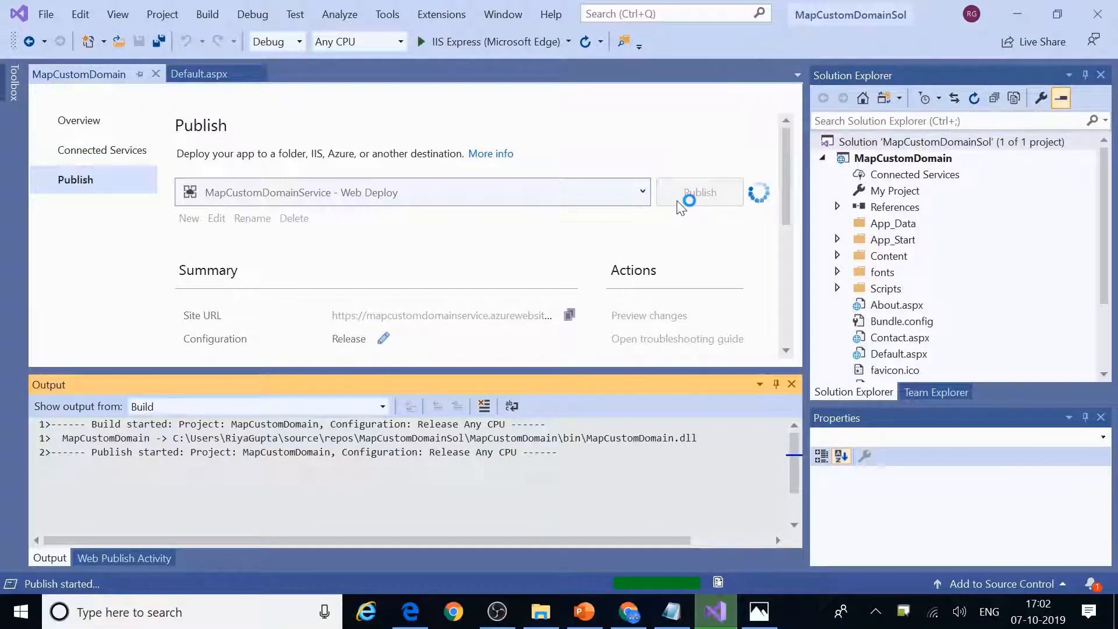
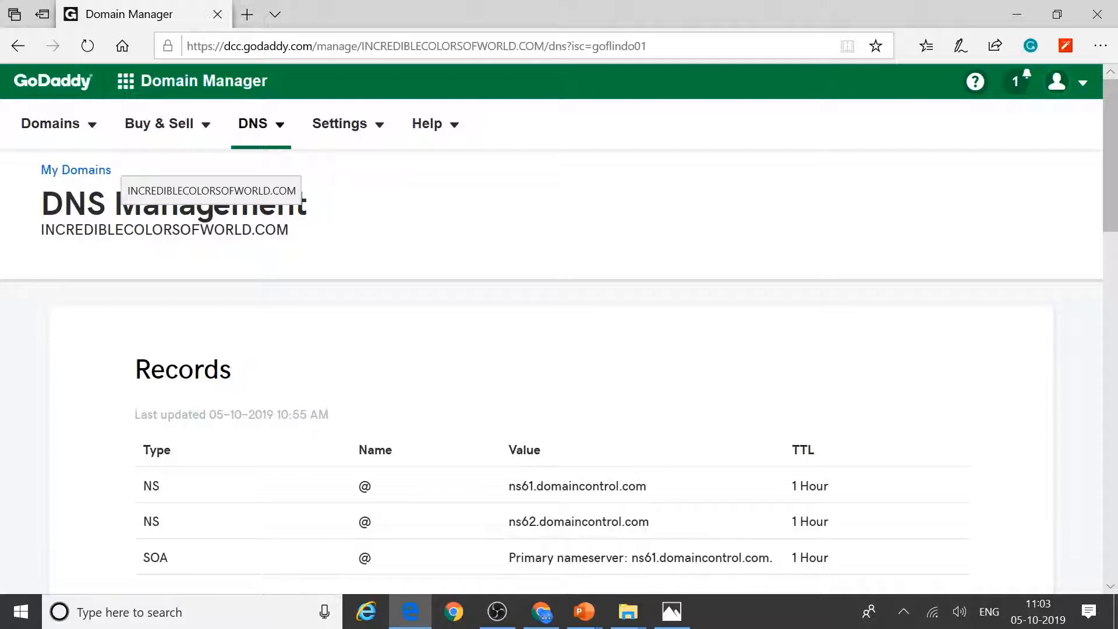
# Step: Start a blank new DNS record under Records in GoDaddy Domain Manager
pyautogui.scroll(-4, 490, 501)
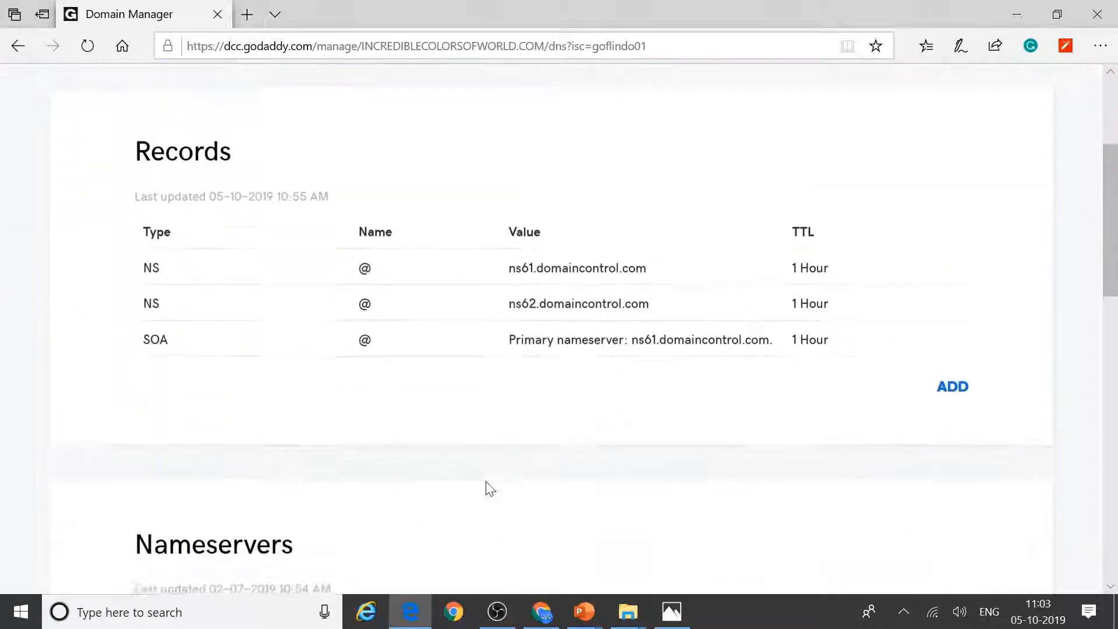
pyautogui.scroll(2, 487, 489)
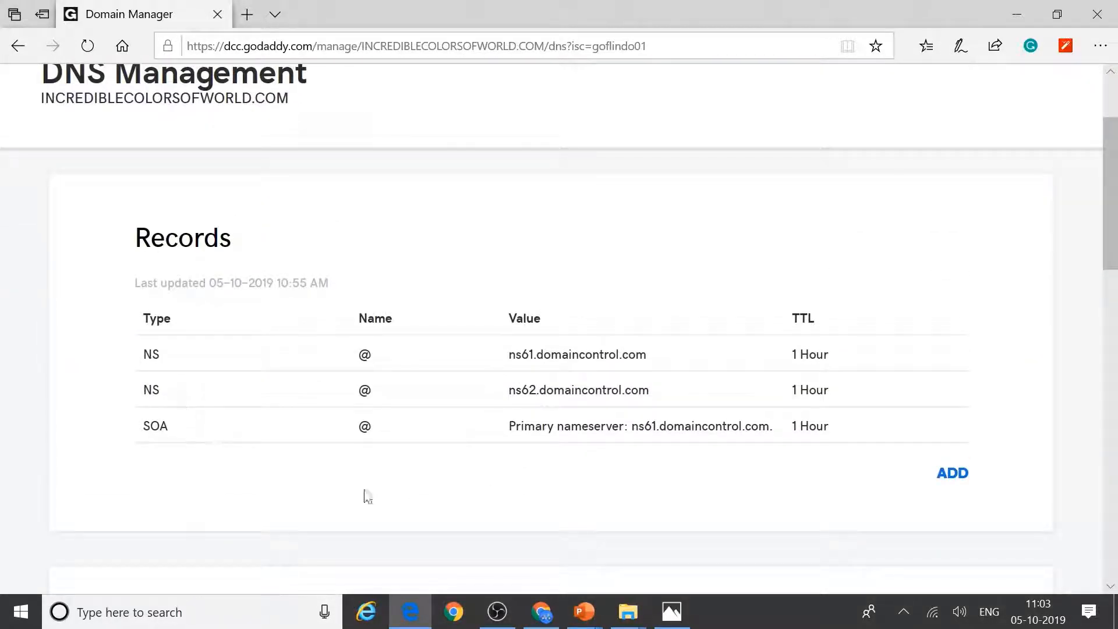
pyautogui.scroll(-5, 244, 449)
pyautogui.scroll(5, 624, 342)
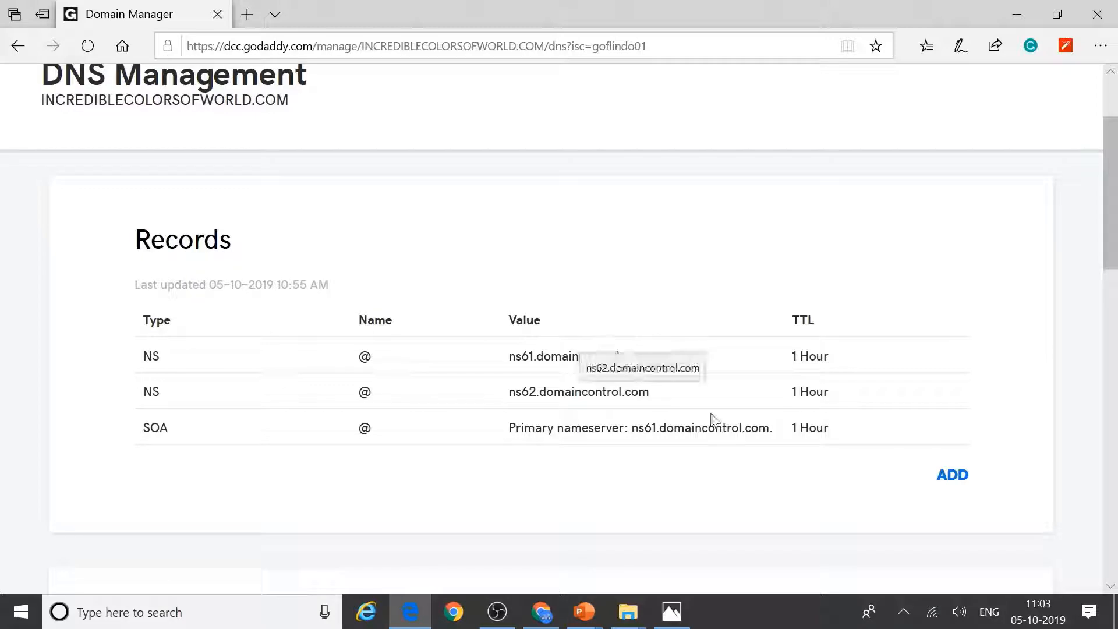
pyautogui.click(945, 487)
pyautogui.scroll(-3, 931, 466)
# Step: Look over the record type list without choosing one, then switch to the Azure portal home
pyautogui.click(329, 319)
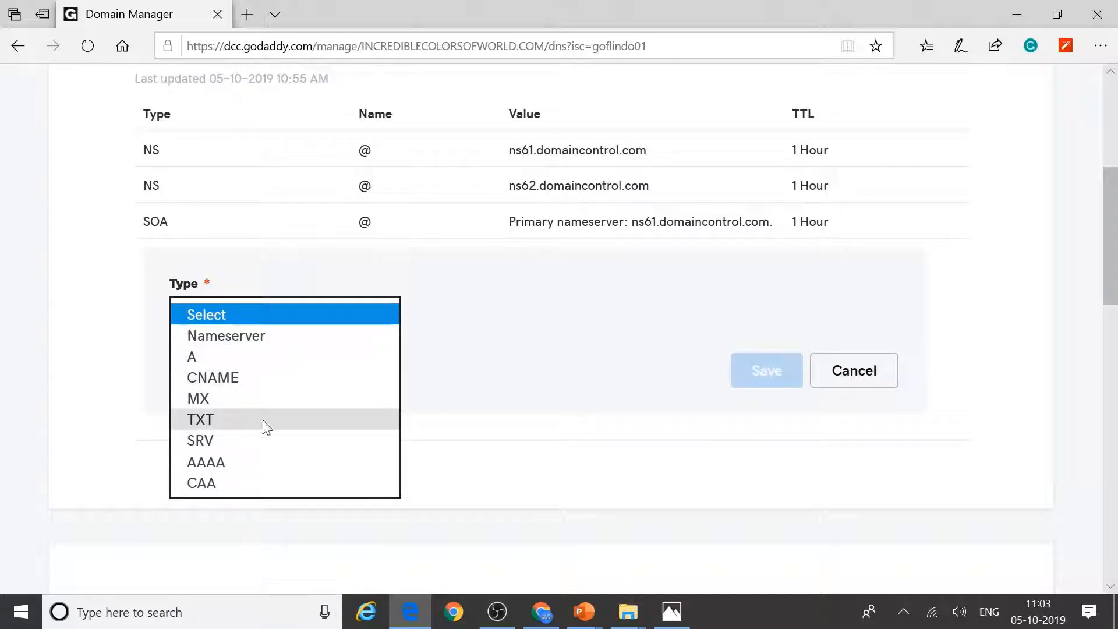
pyautogui.click(576, 429)
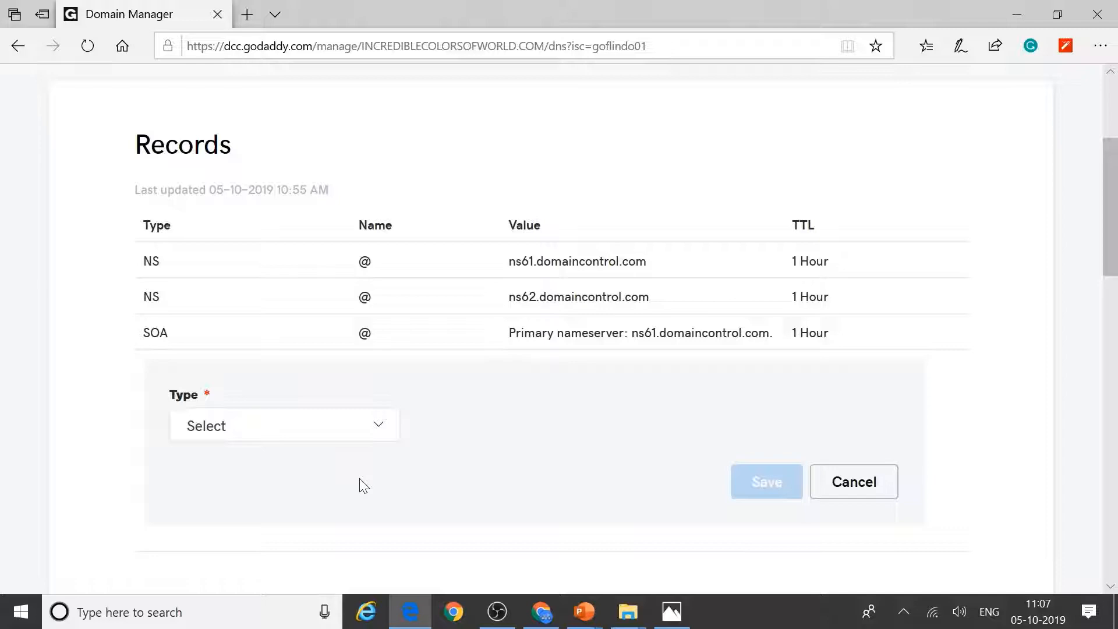
pyautogui.click(546, 613)
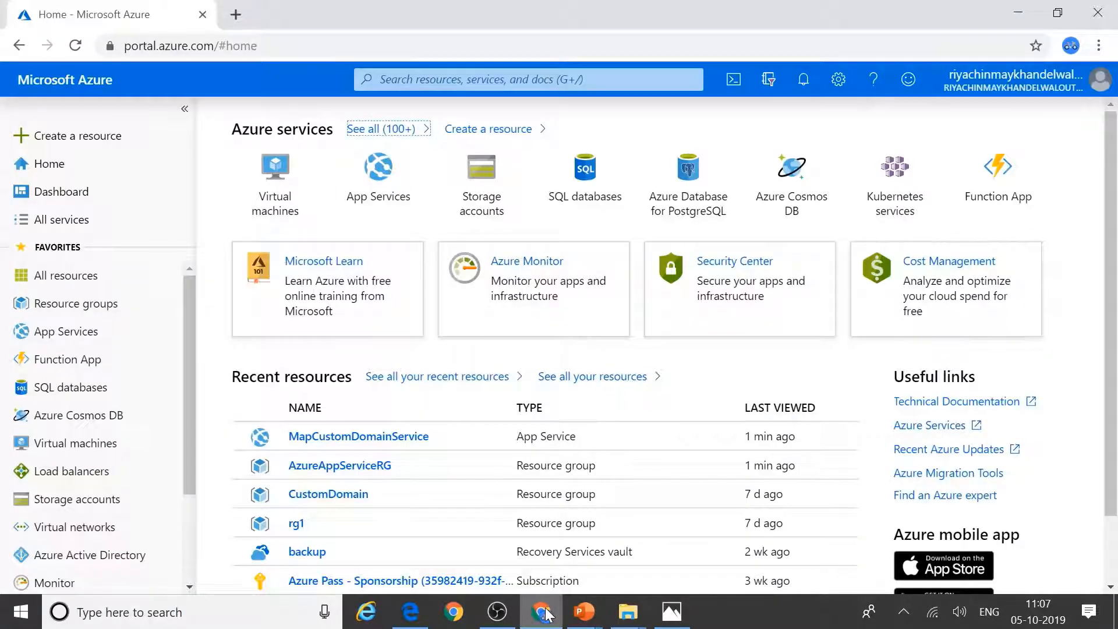
# Step: Go to App Services, open MapCustomDomainService, and show its Custom domains page
pyautogui.click(58, 344)
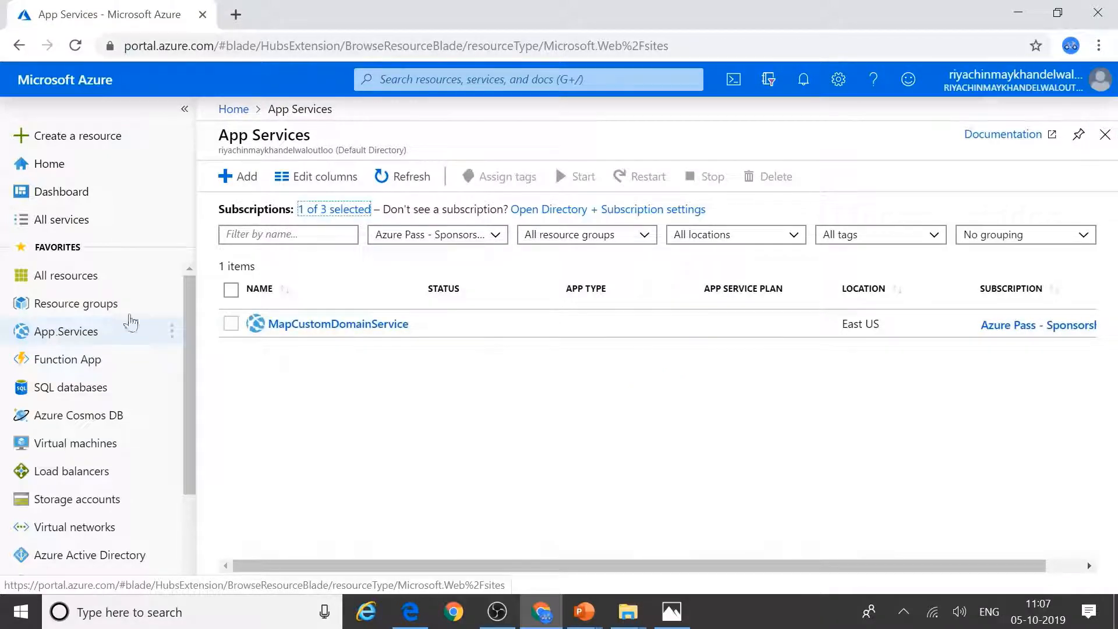
pyautogui.click(354, 329)
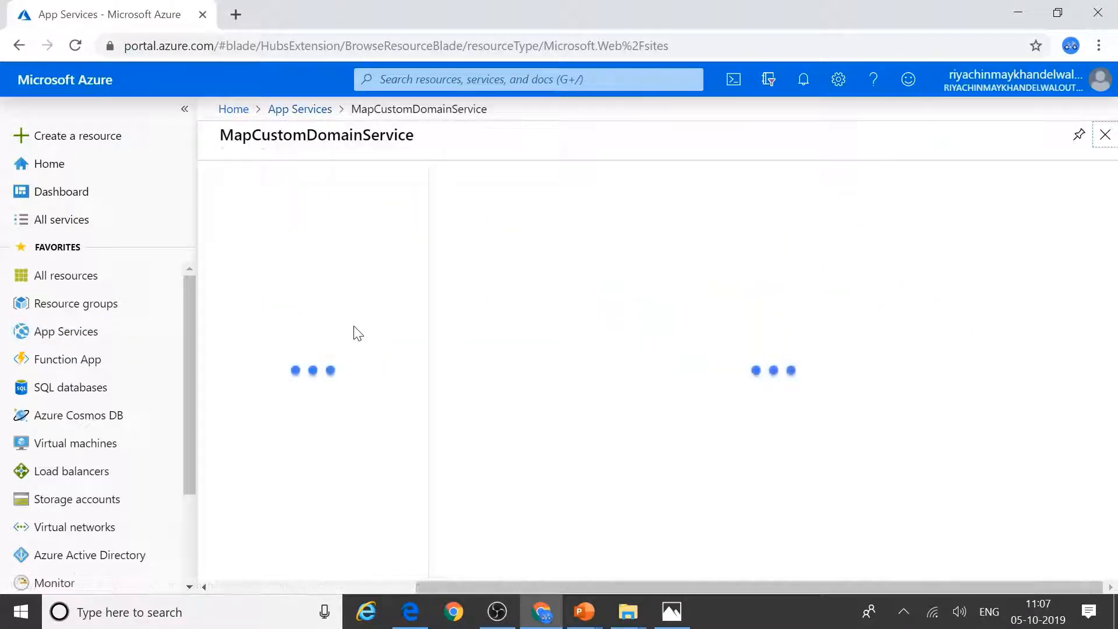
pyautogui.scroll(-3, 369, 466)
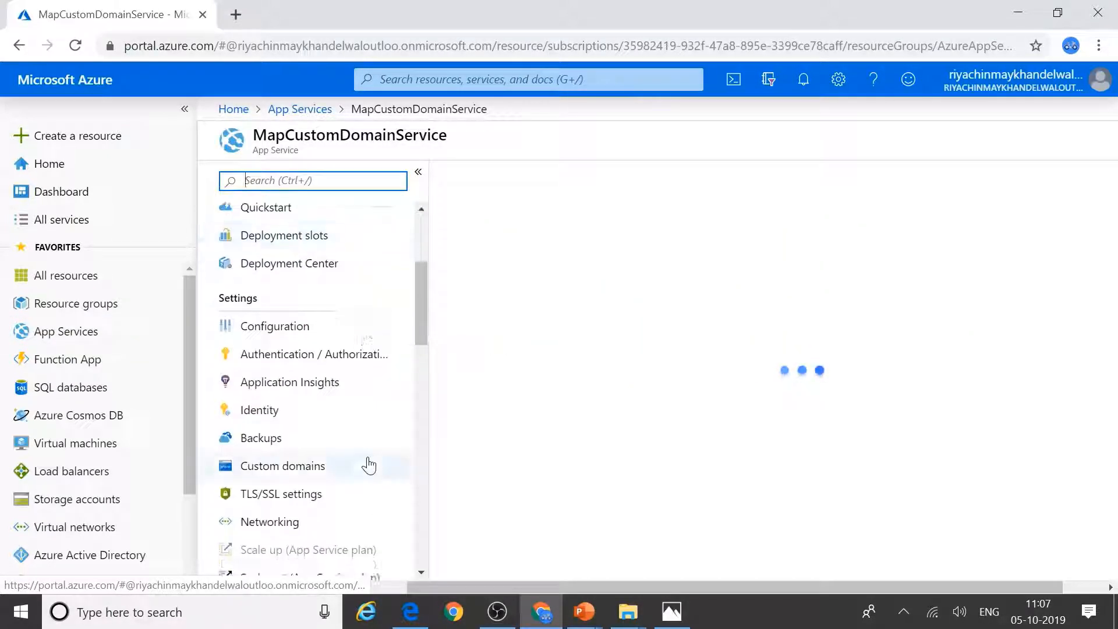
pyautogui.click(308, 473)
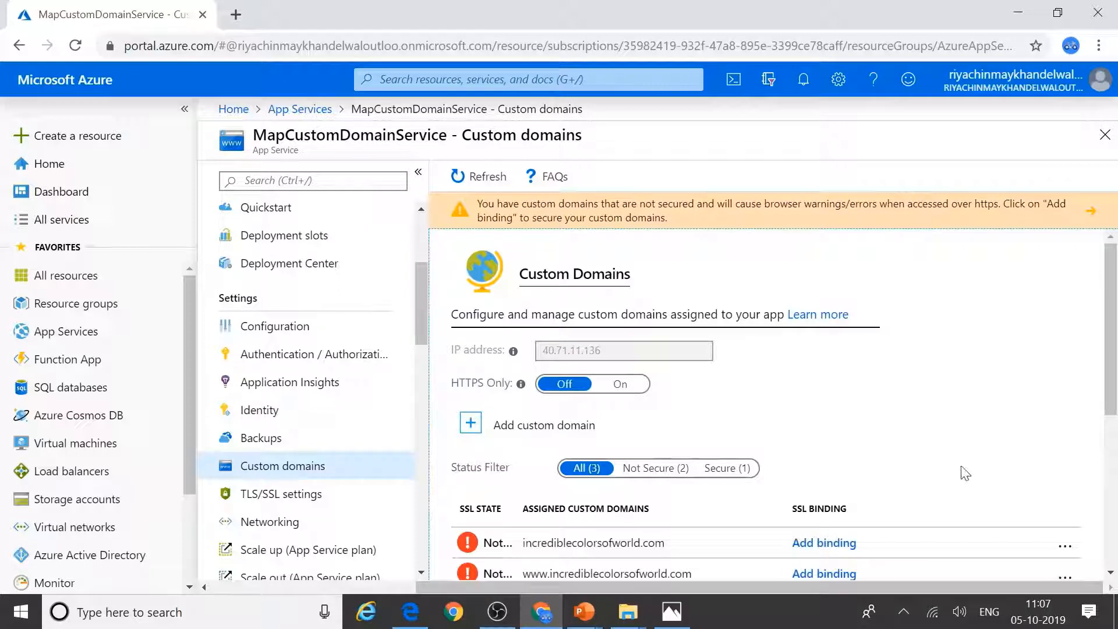
pyautogui.scroll(-5, 966, 472)
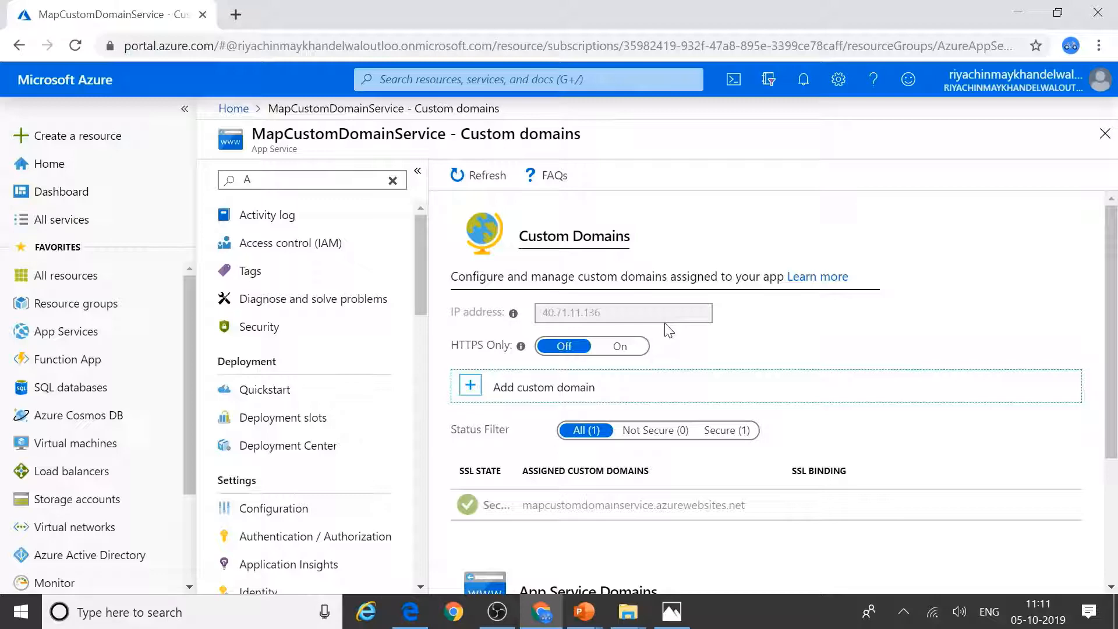
# Step: Preview the Add custom domain and Buy Domain forms, closing each without changes
pyautogui.click(493, 387)
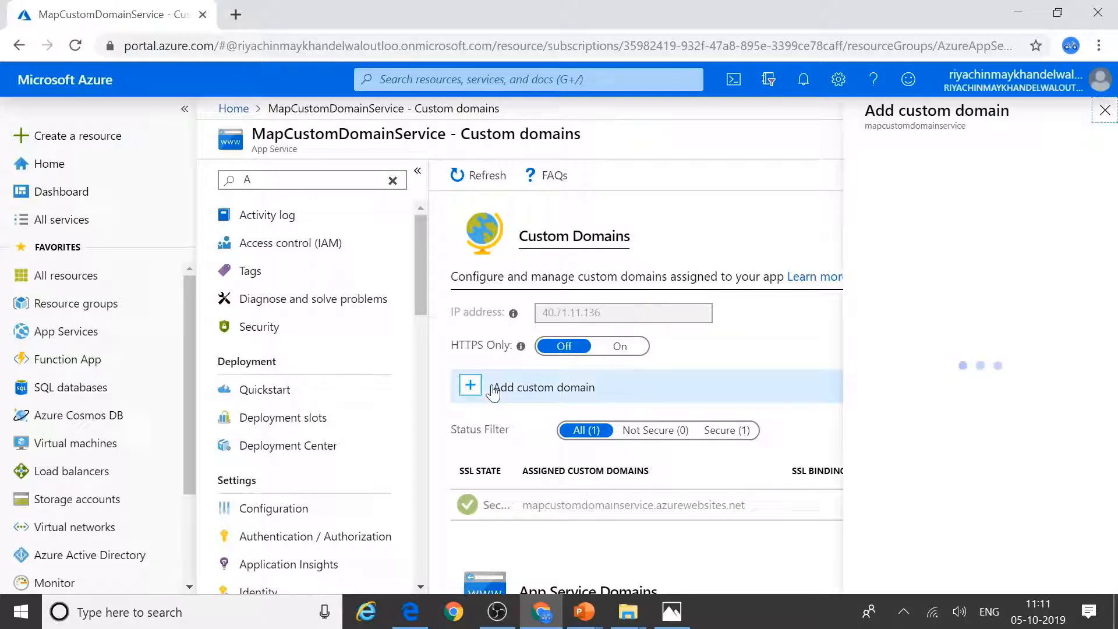
pyautogui.click(1104, 123)
pyautogui.scroll(-3, 1002, 425)
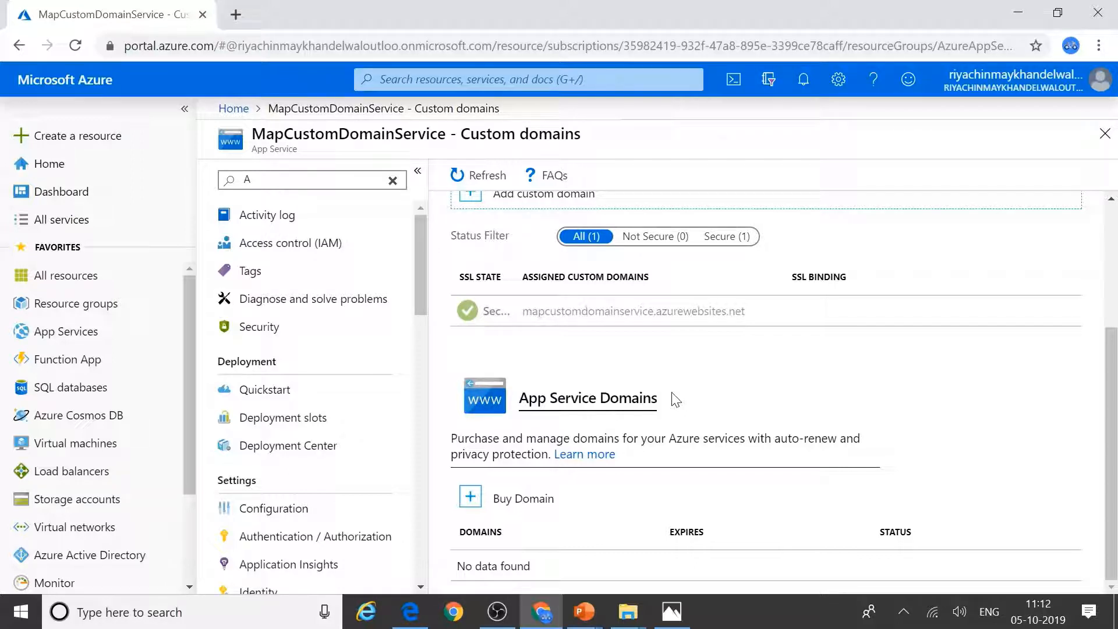
pyautogui.click(495, 501)
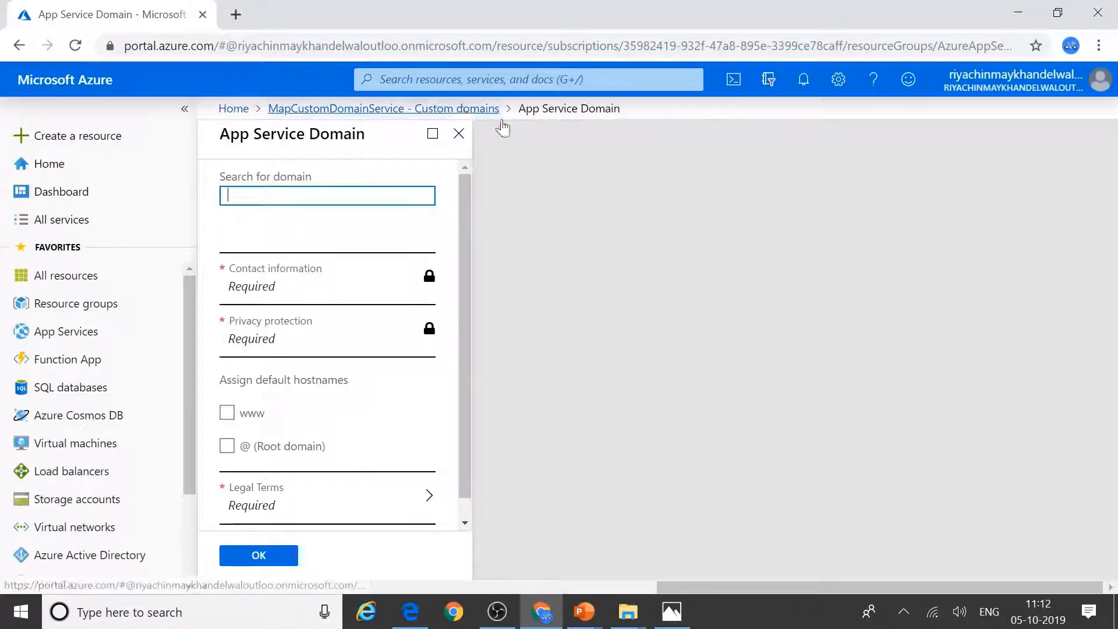
pyautogui.click(466, 109)
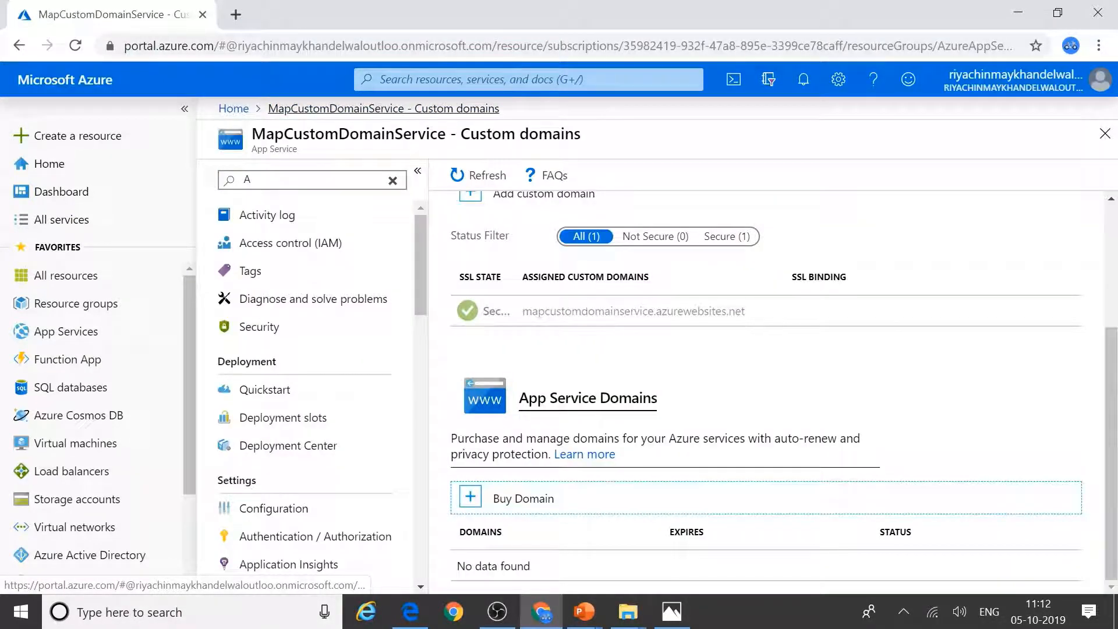
pyautogui.scroll(3, 835, 373)
# Step: Turn HTTPS Only on and back off, then open the Add custom domain pane
pyautogui.click(705, 359)
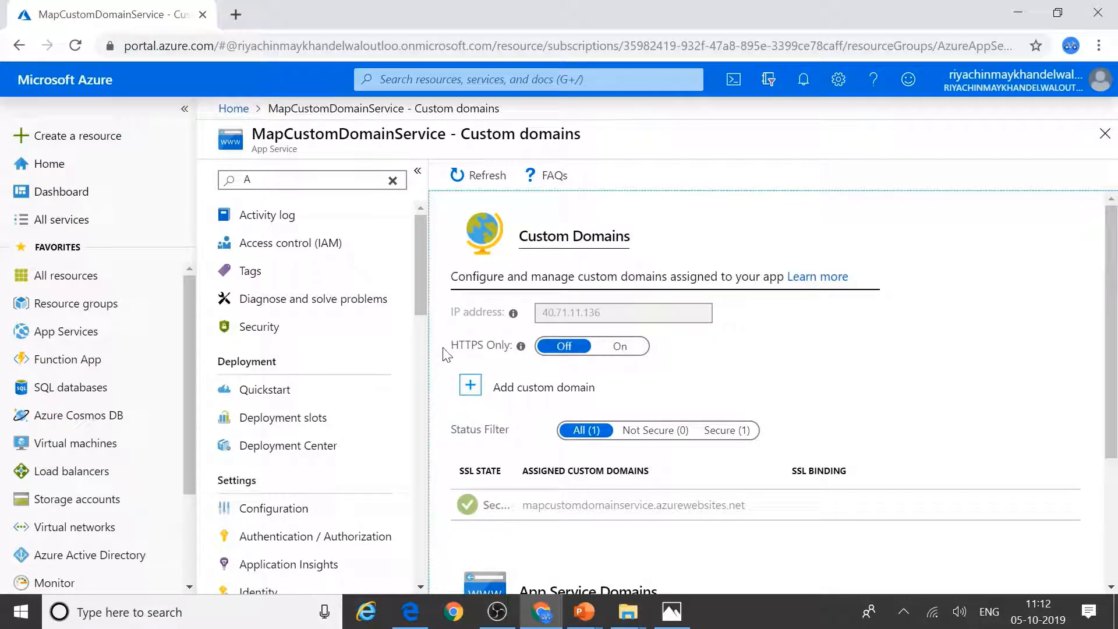
pyautogui.click(520, 346)
pyautogui.click(625, 349)
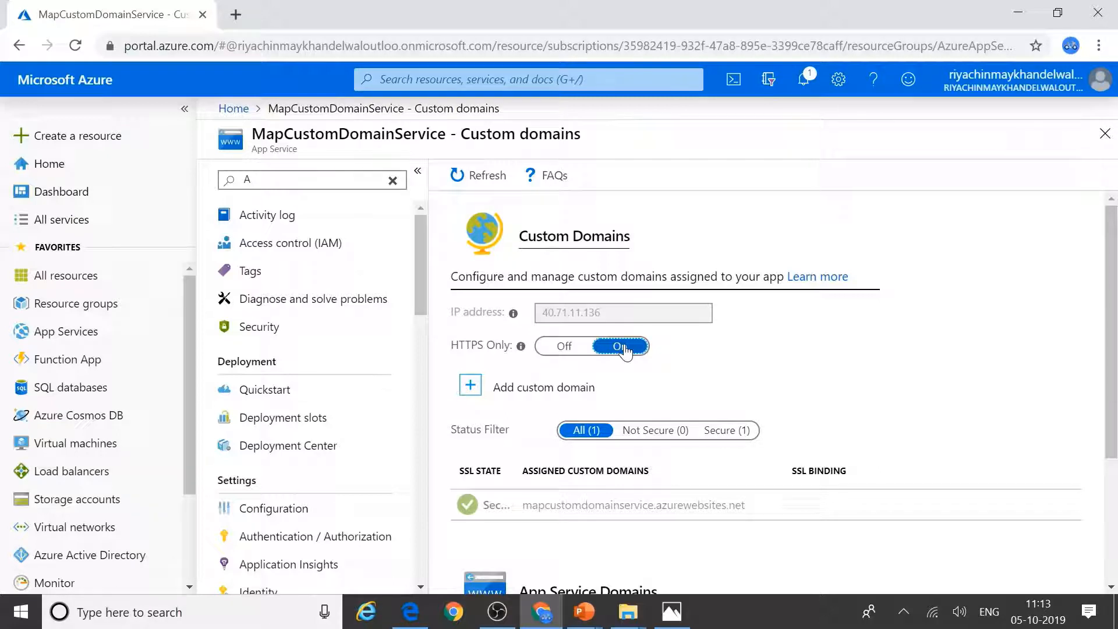
pyautogui.click(565, 346)
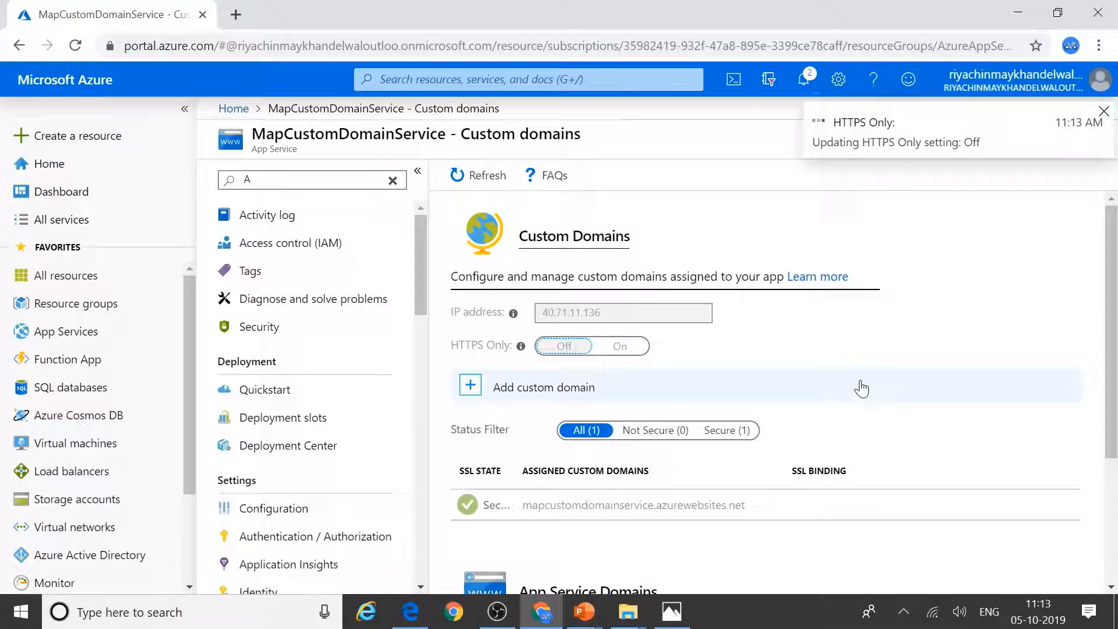
pyautogui.click(474, 391)
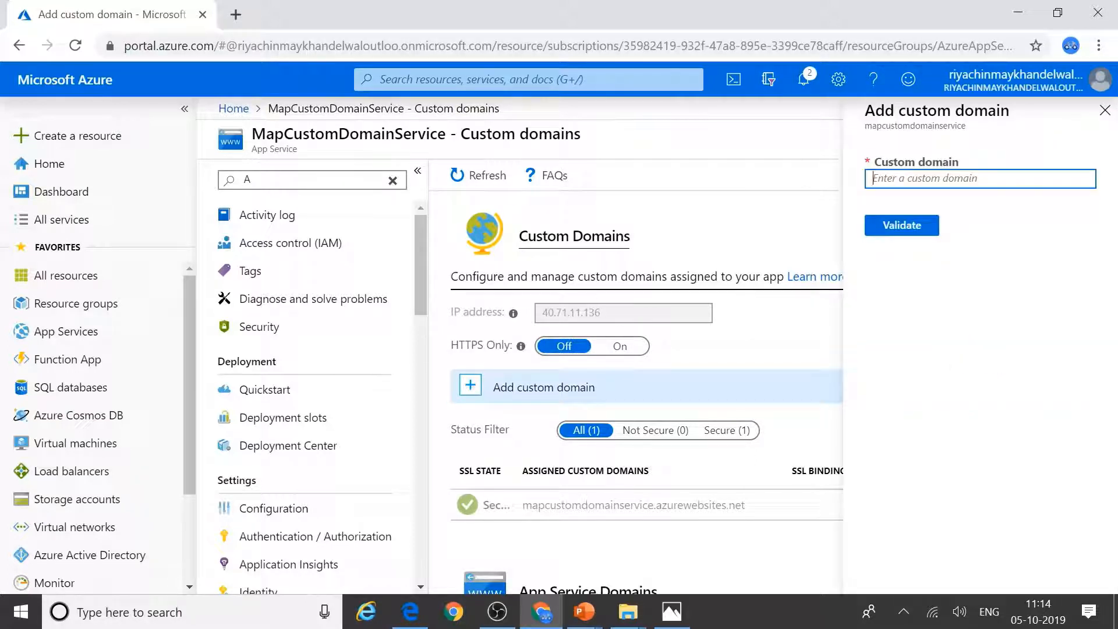
pyautogui.write('www.incredibled')
pyautogui.write('olord')
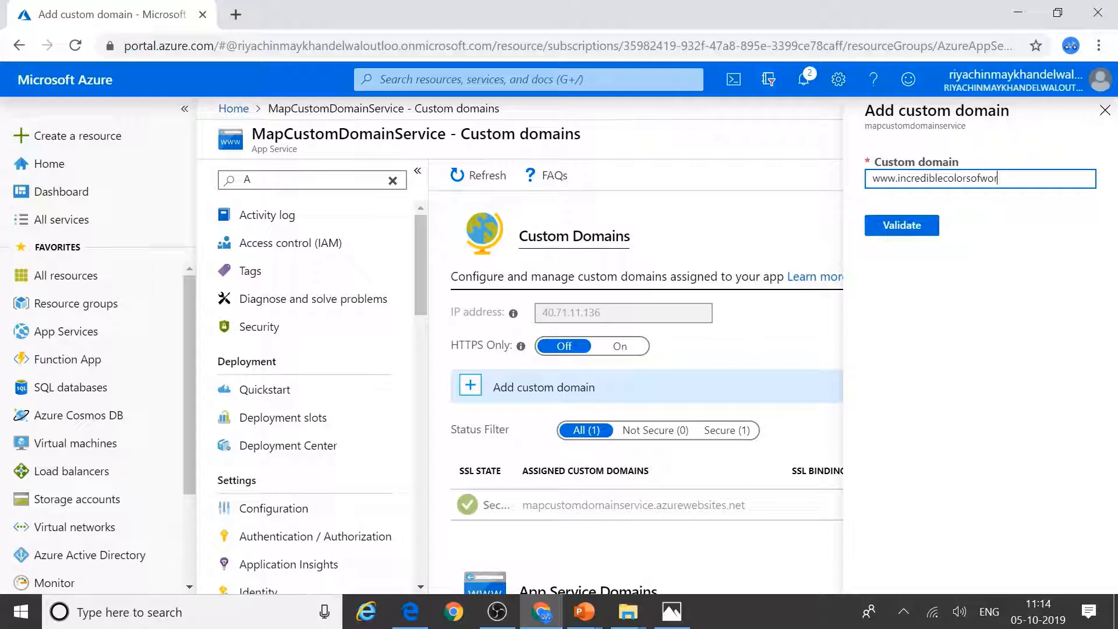
pyautogui.click(902, 232)
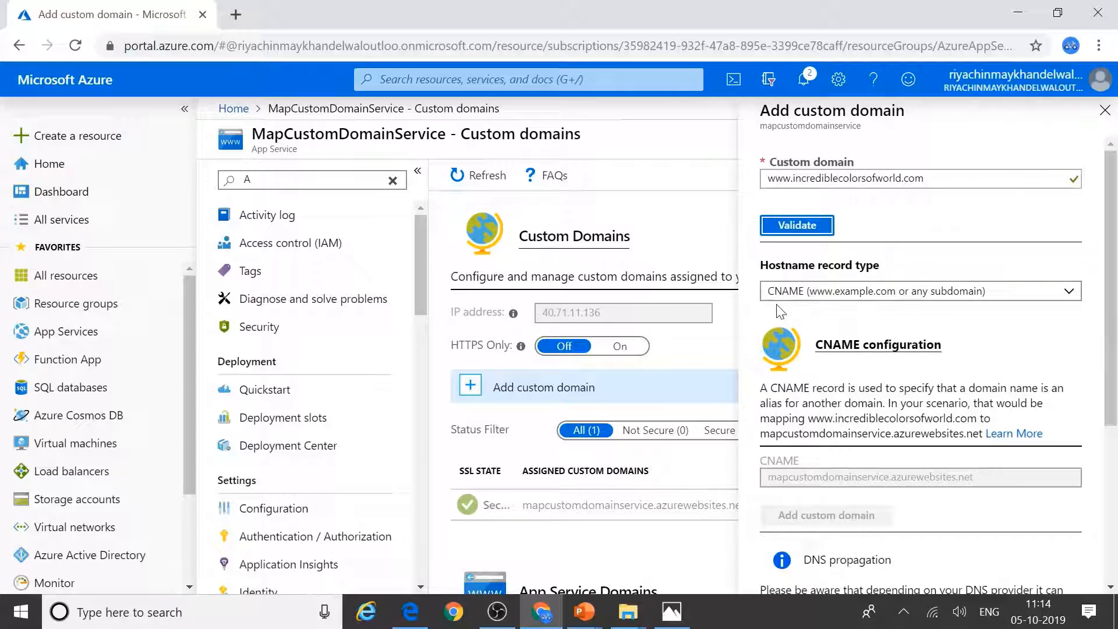
pyautogui.scroll(-2, 1037, 385)
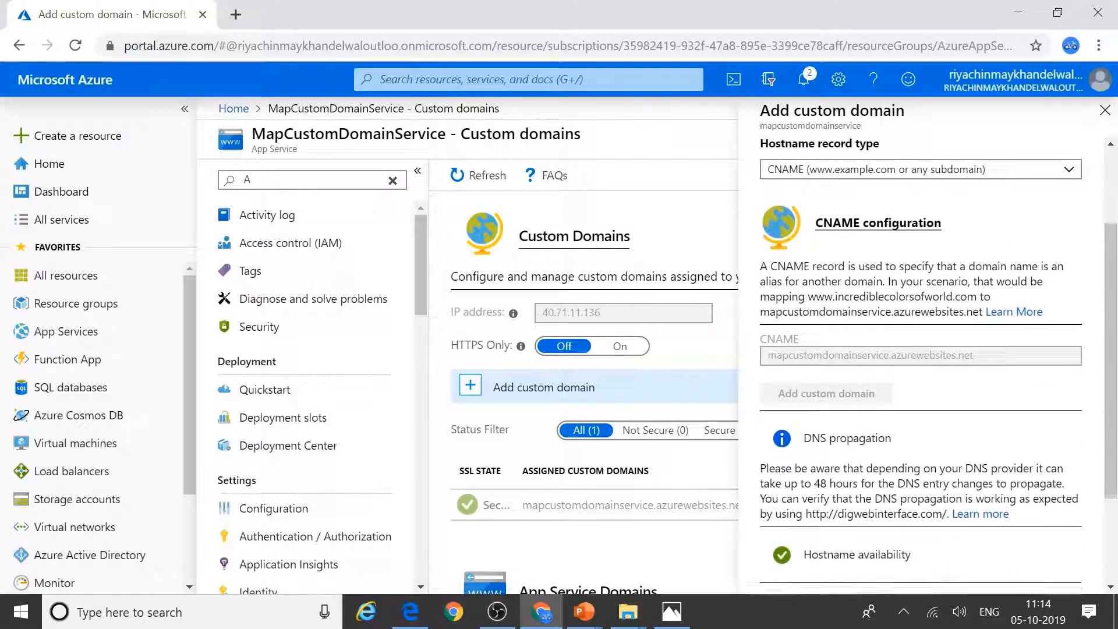
pyautogui.scroll(-2, 1038, 385)
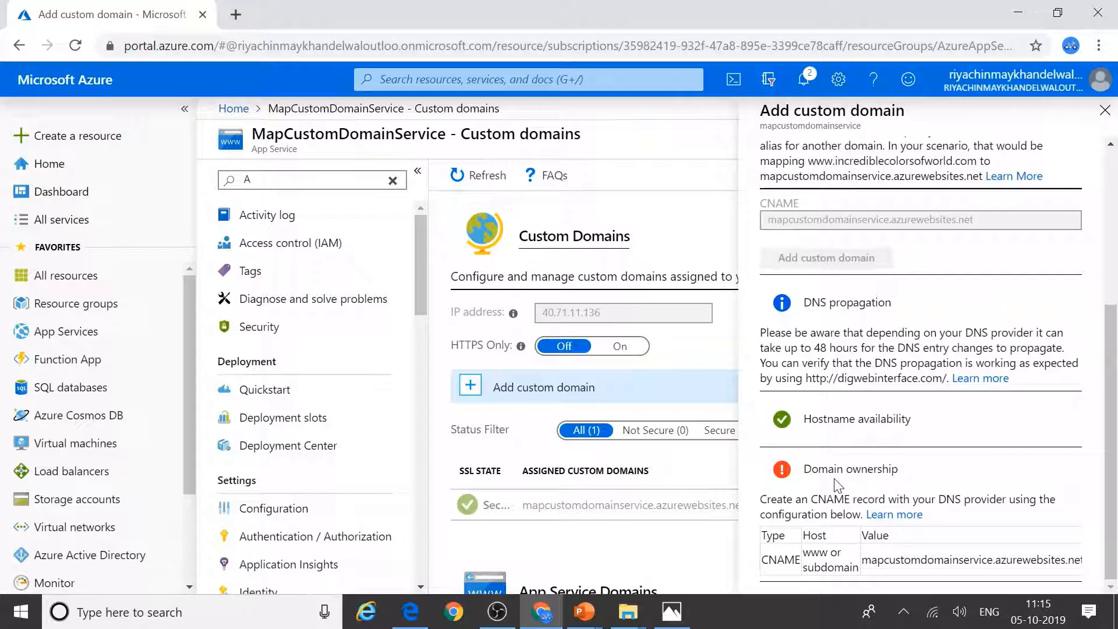
pyautogui.doubleClick(878, 561)
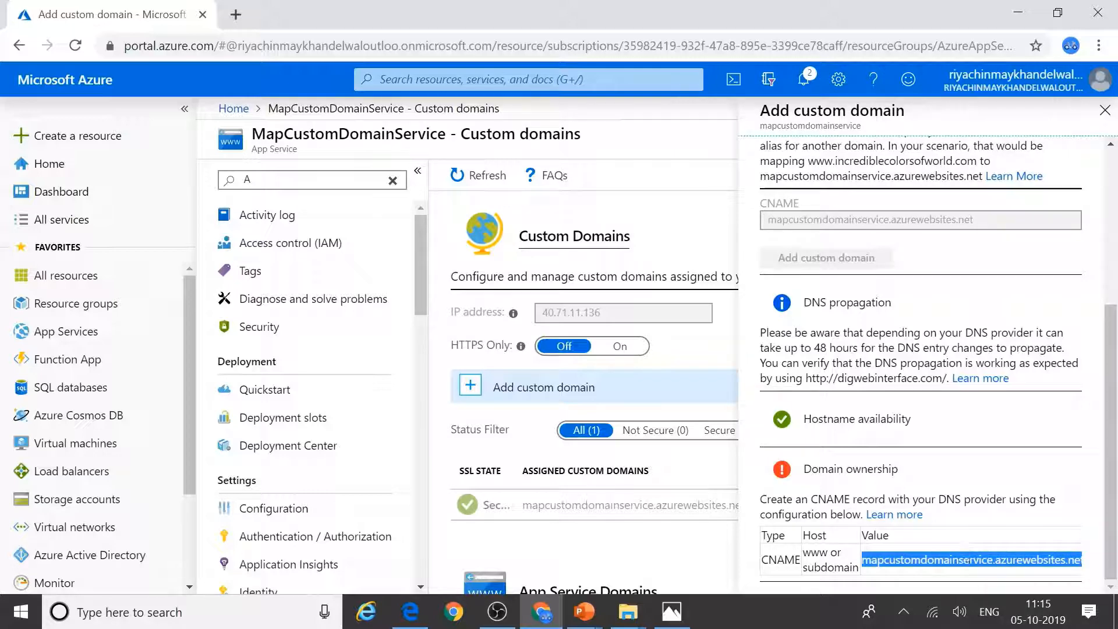
pyautogui.click(411, 611)
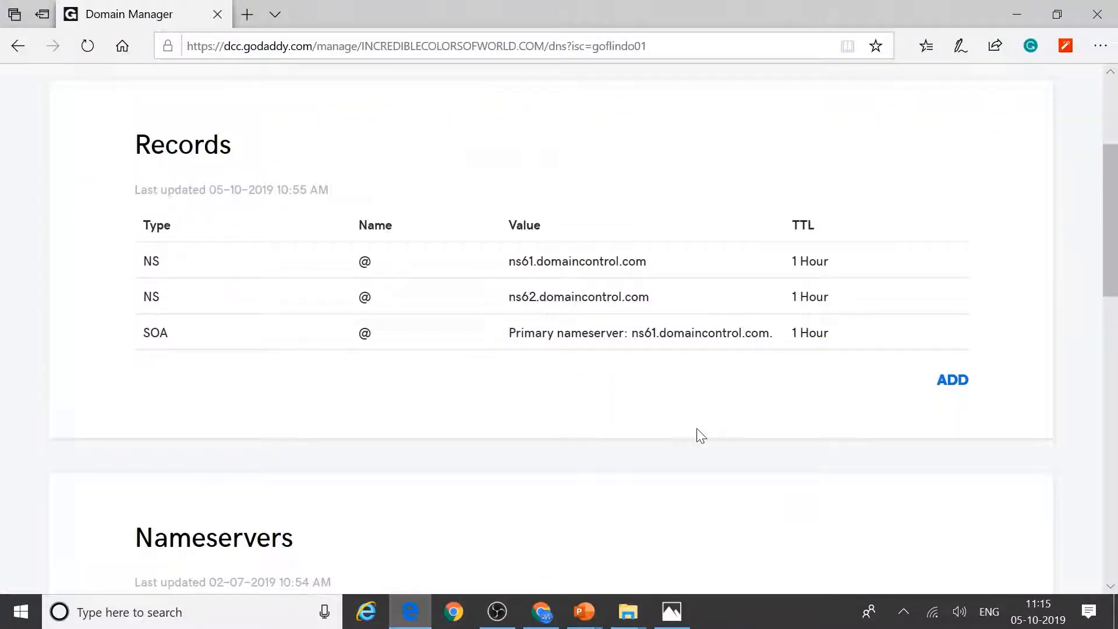
# Step: Create a new GoDaddy CNAME record with Host www copied from Azure
pyautogui.click(949, 385)
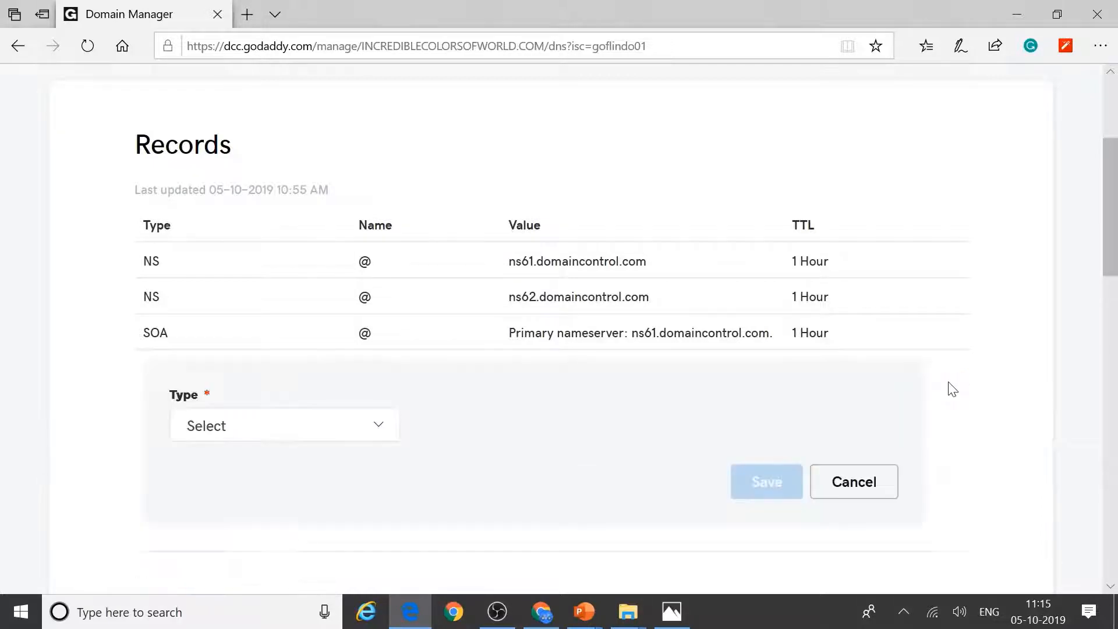
pyautogui.click(264, 437)
pyautogui.click(236, 469)
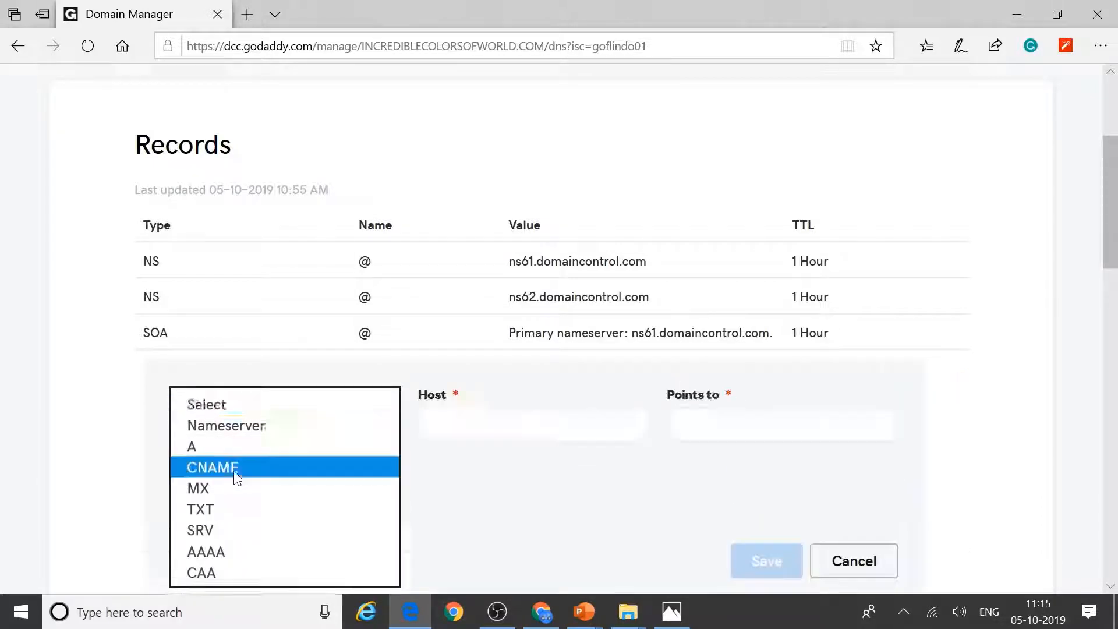
pyautogui.click(542, 431)
pyautogui.hotkey('alt', 'Tab')
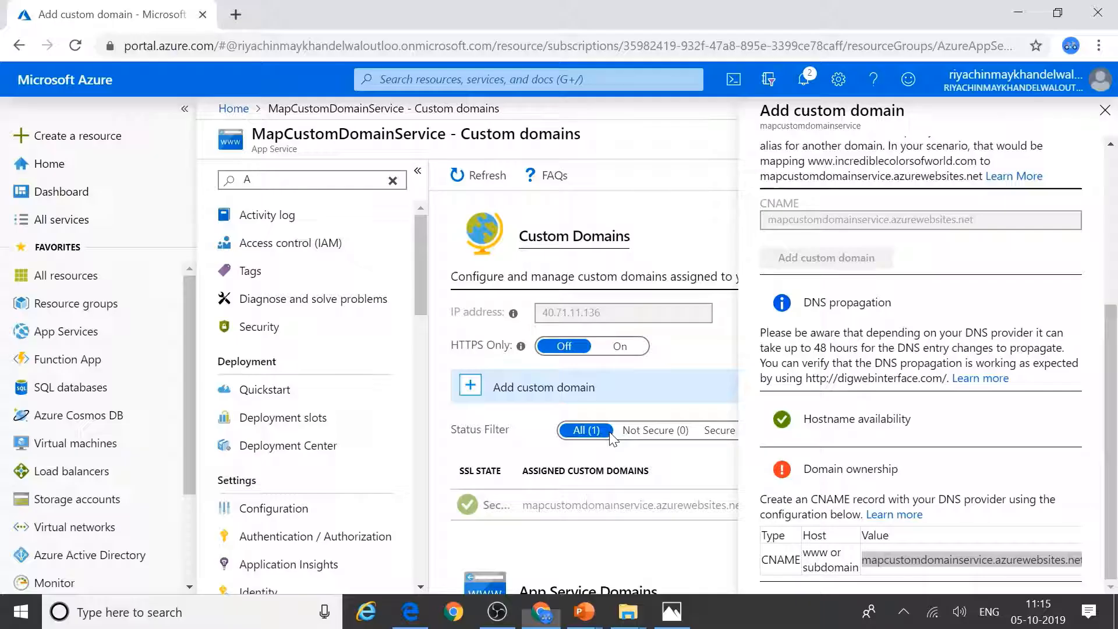
pyautogui.moveTo(830, 552); pyautogui.dragTo(802, 552)
pyautogui.hotkey('ctrl', 'c')
pyautogui.hotkey('alt', 'Tab')
pyautogui.hotkey('ctrl', 'v')
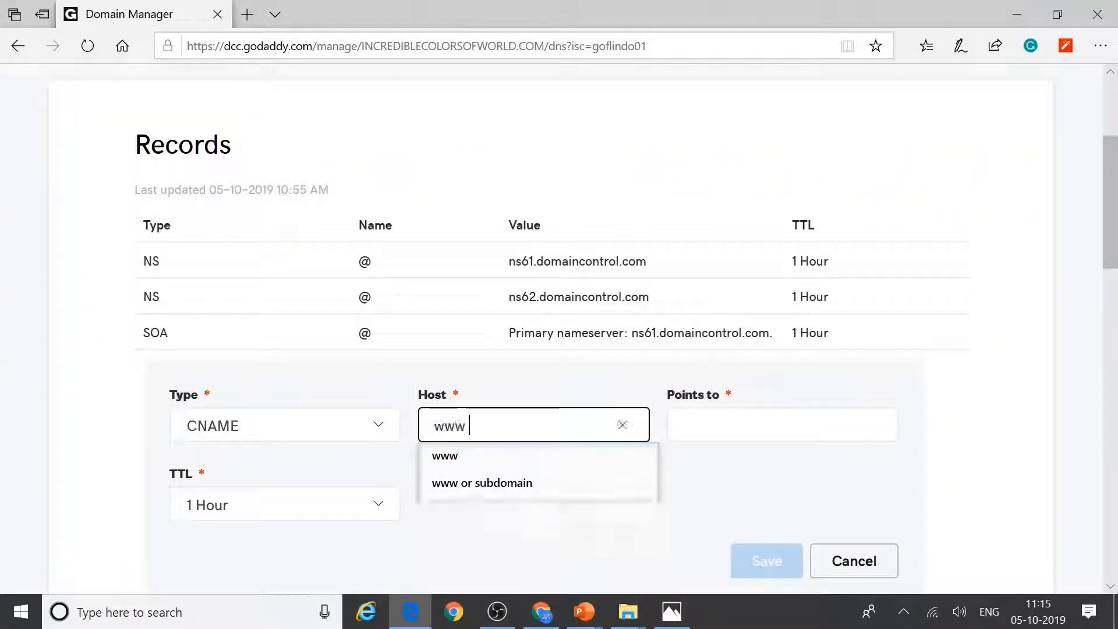
pyautogui.press('Tab')
# Step: Point the CNAME to mapcustomdomainservice.azurewebsites.net, keep TTL at 1 Hour, and save it
pyautogui.hotkey('alt', 'Tab')
pyautogui.moveTo(862, 559); pyautogui.dragTo(1088, 564)
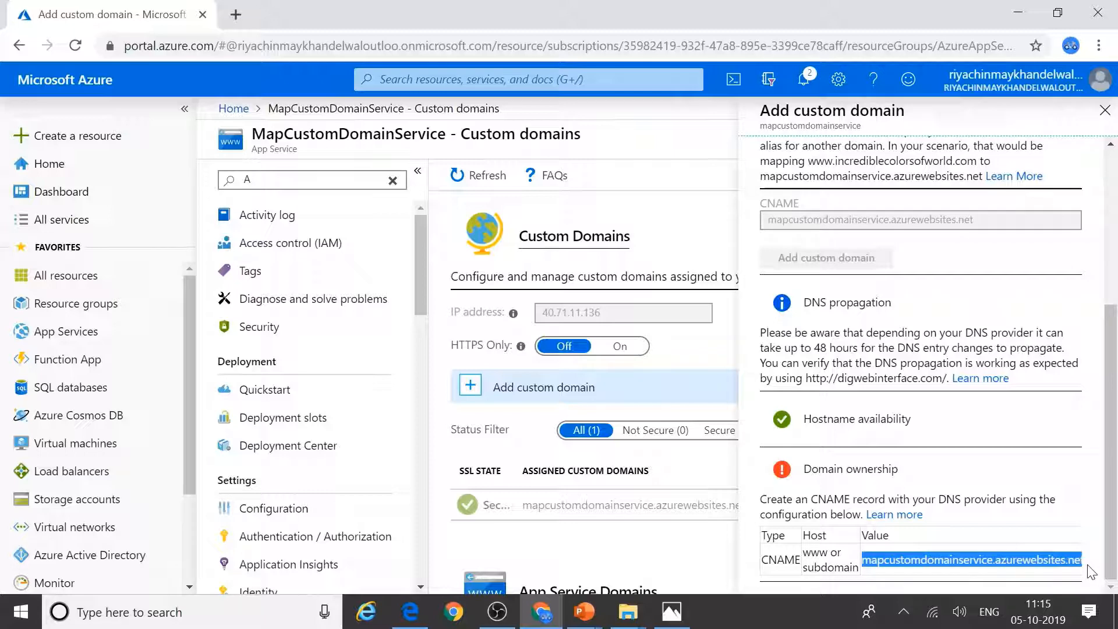
pyautogui.hotkey('ctrl', 'c')
pyautogui.hotkey('alt', 'Tab')
pyautogui.hotkey('ctrl', 'a')
pyautogui.press('BackSpace')
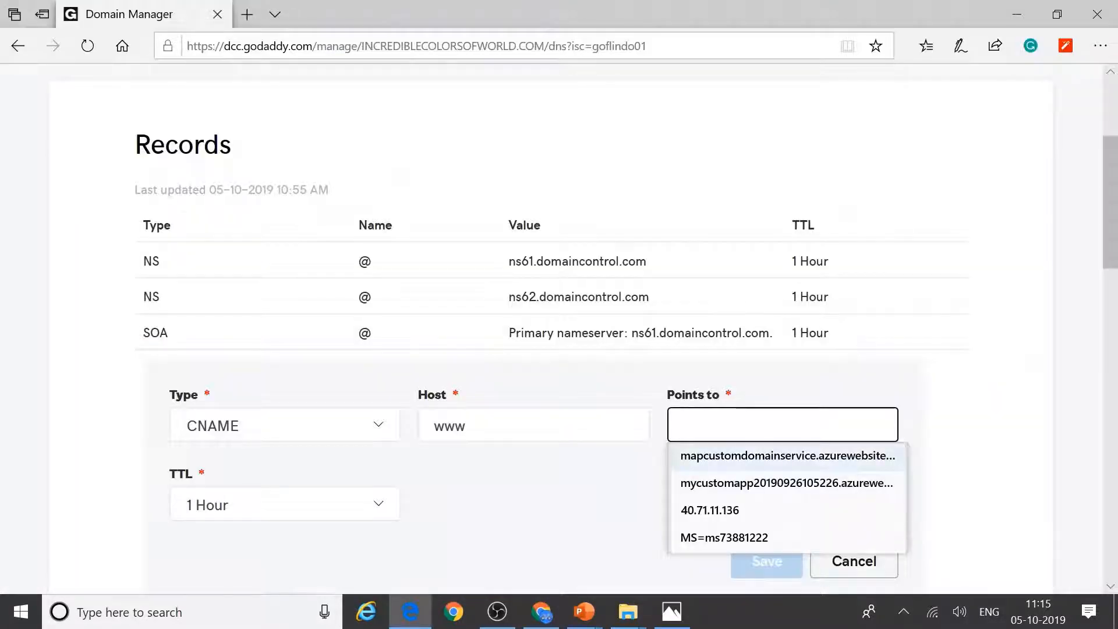
pyautogui.hotkey('ctrl', 'v')
pyautogui.click(986, 446)
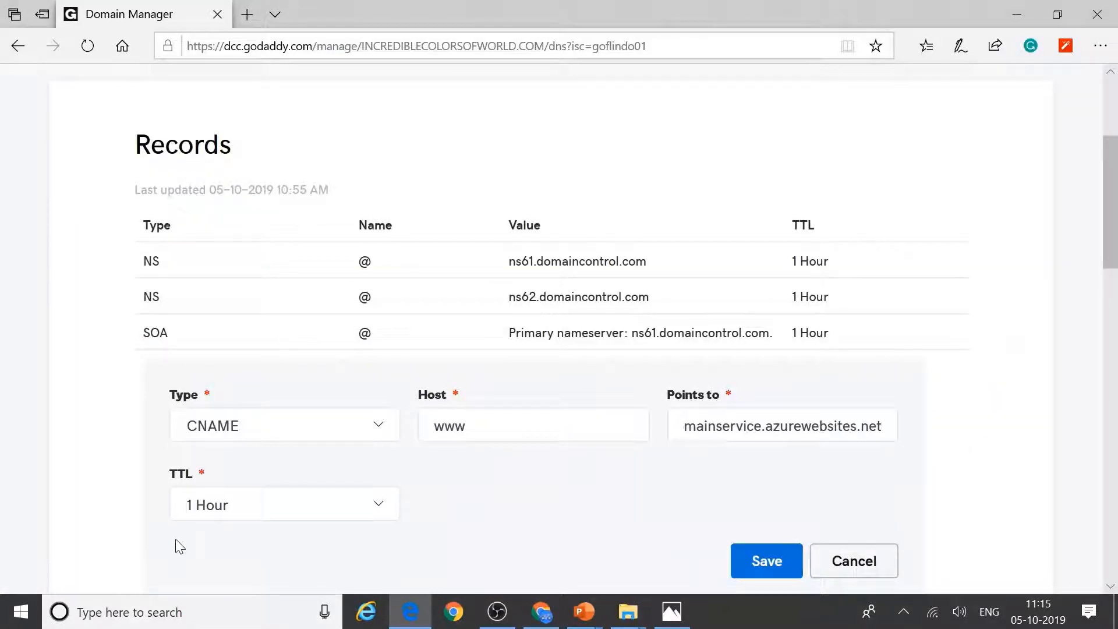
pyautogui.click(272, 512)
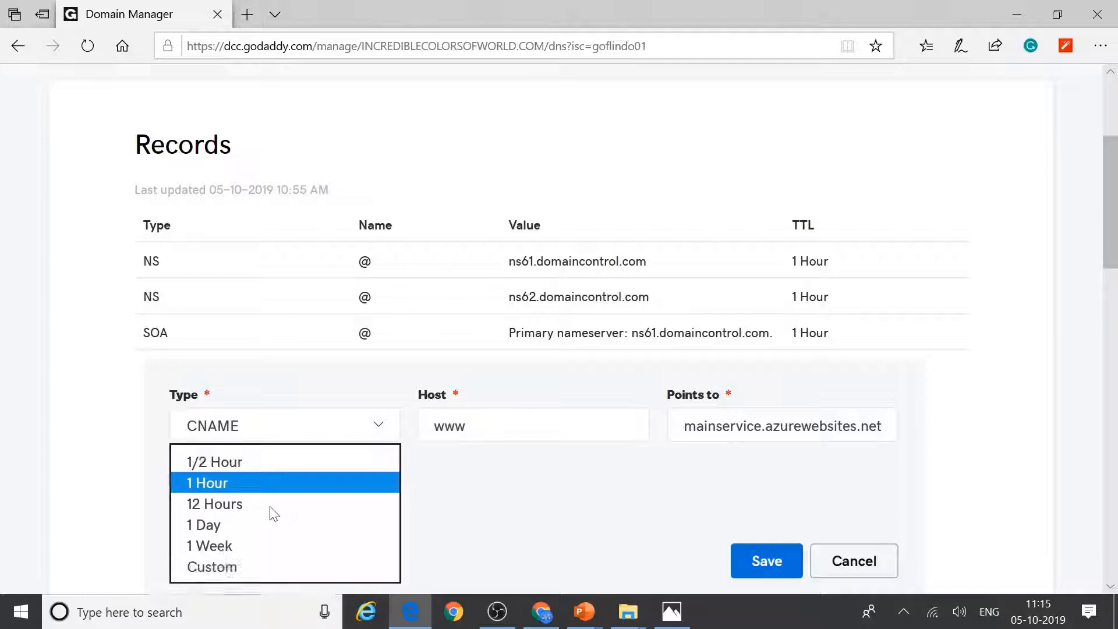
pyautogui.click(492, 515)
pyautogui.click(784, 562)
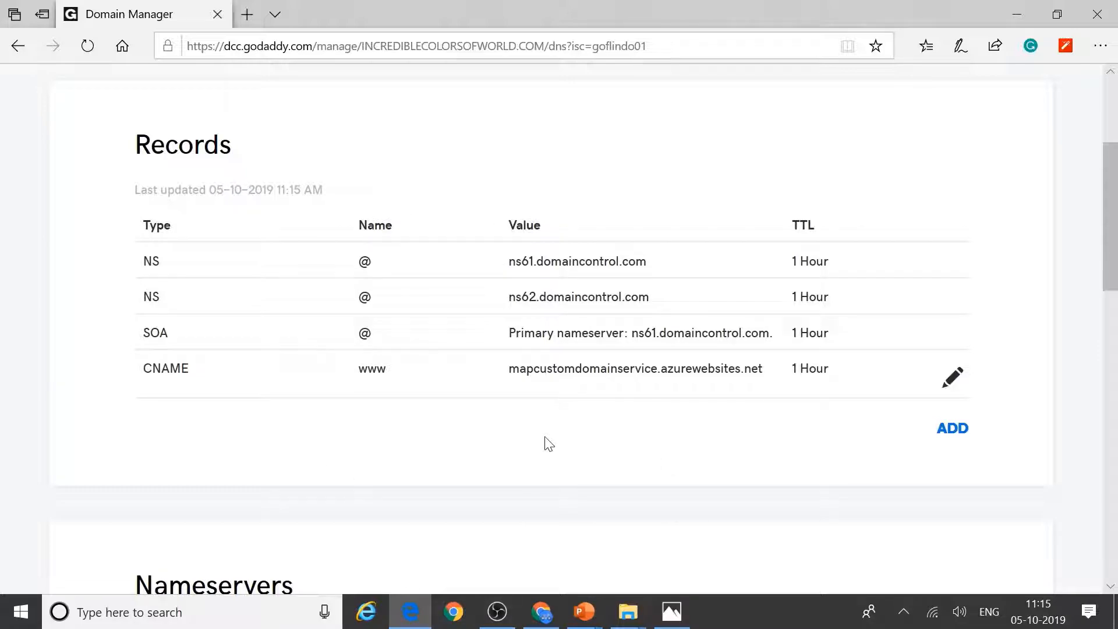
pyautogui.hotkey('alt', 'Tab')
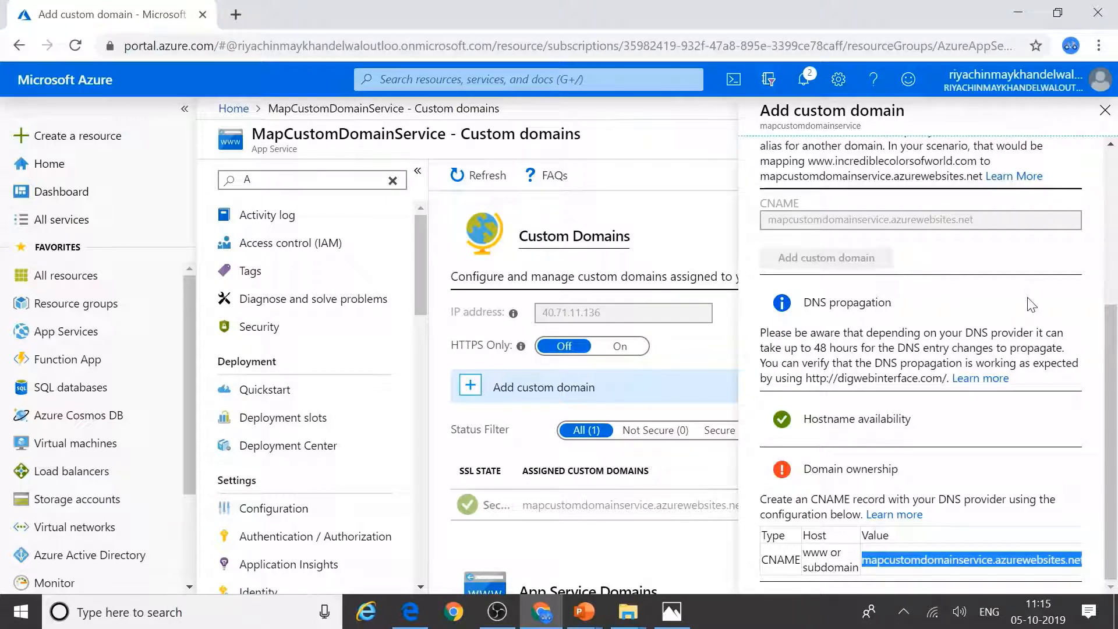
pyautogui.scroll(5, 1030, 304)
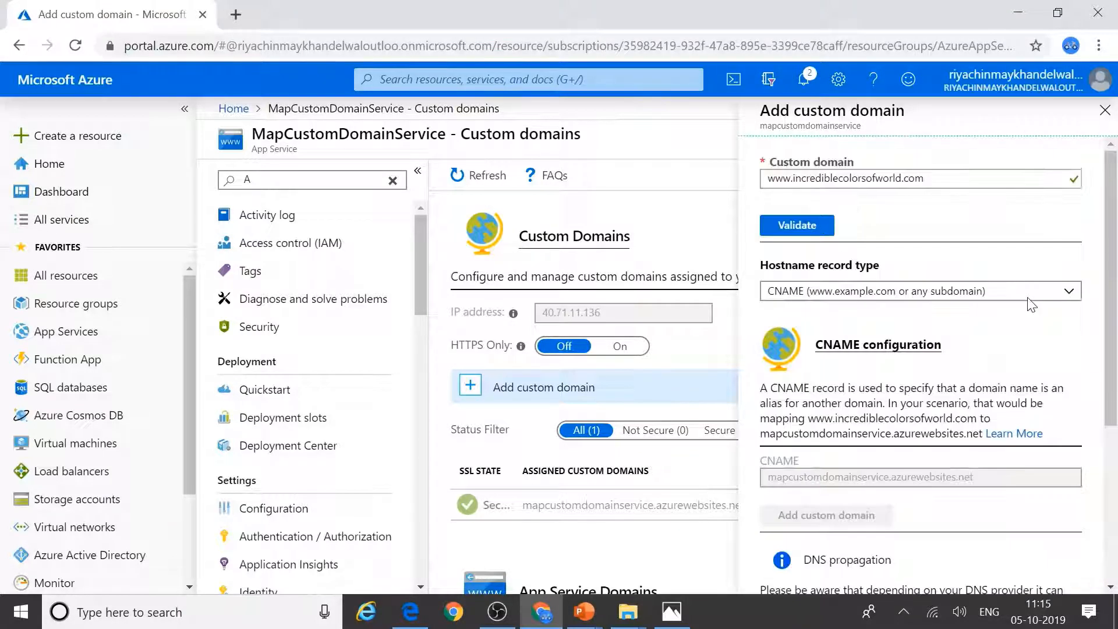
pyautogui.scroll(-5, 1031, 304)
pyautogui.scroll(5, 1031, 304)
pyautogui.click(792, 226)
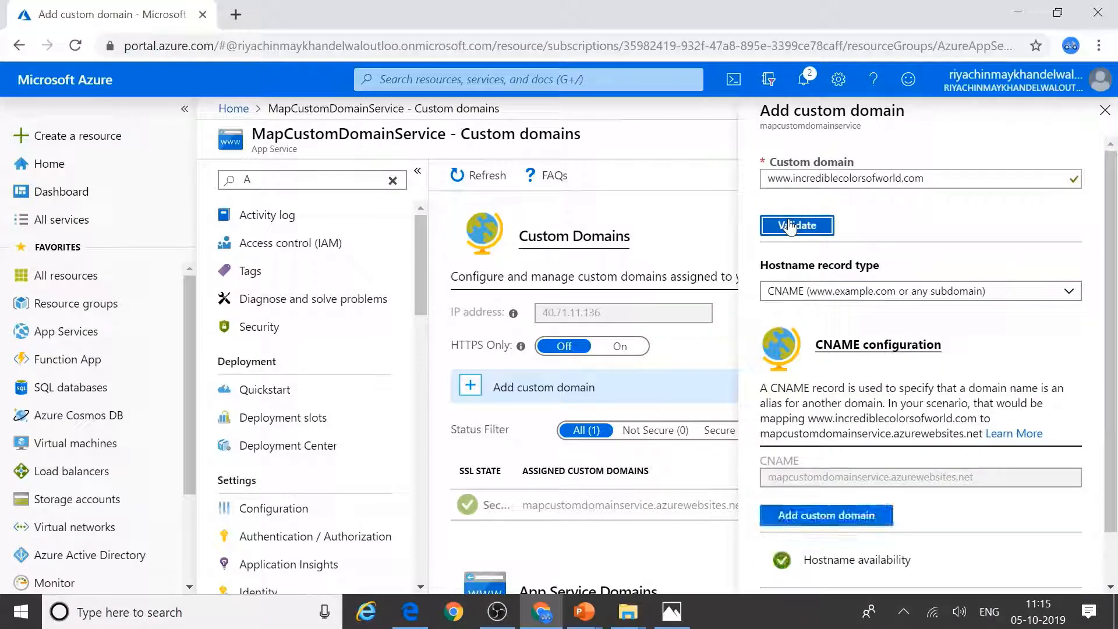
pyautogui.scroll(-1, 816, 407)
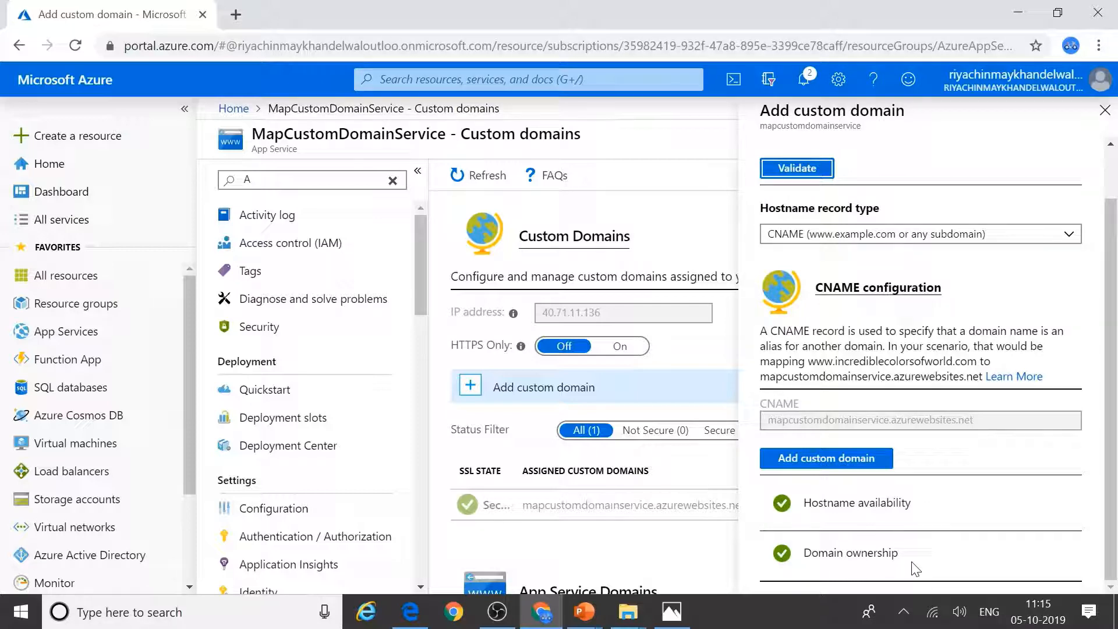
pyautogui.scroll(1, 898, 328)
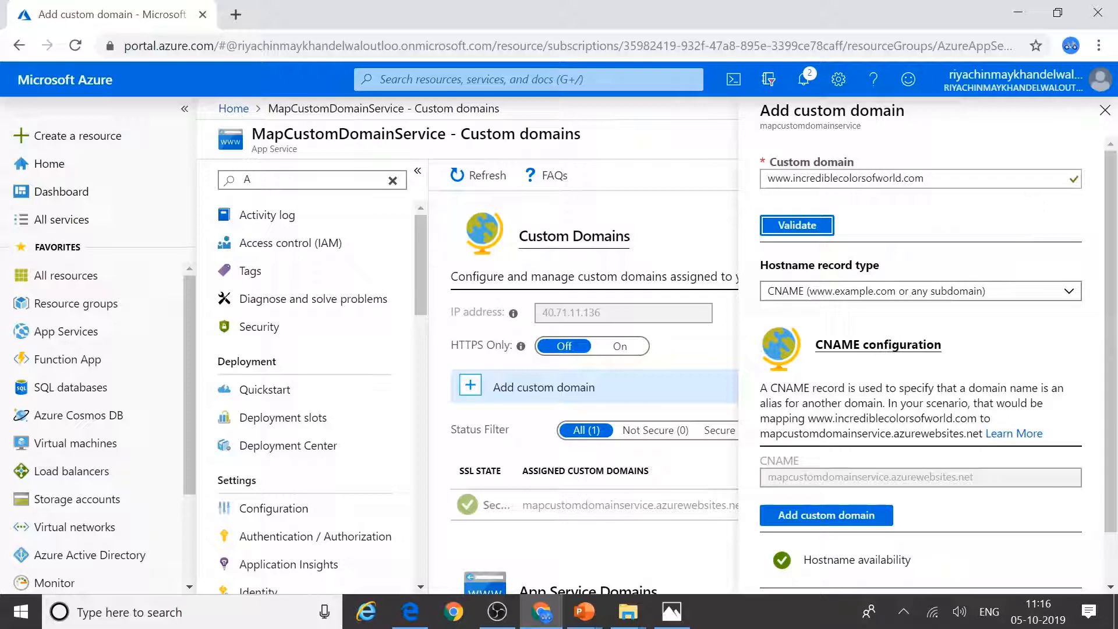
pyautogui.click(775, 518)
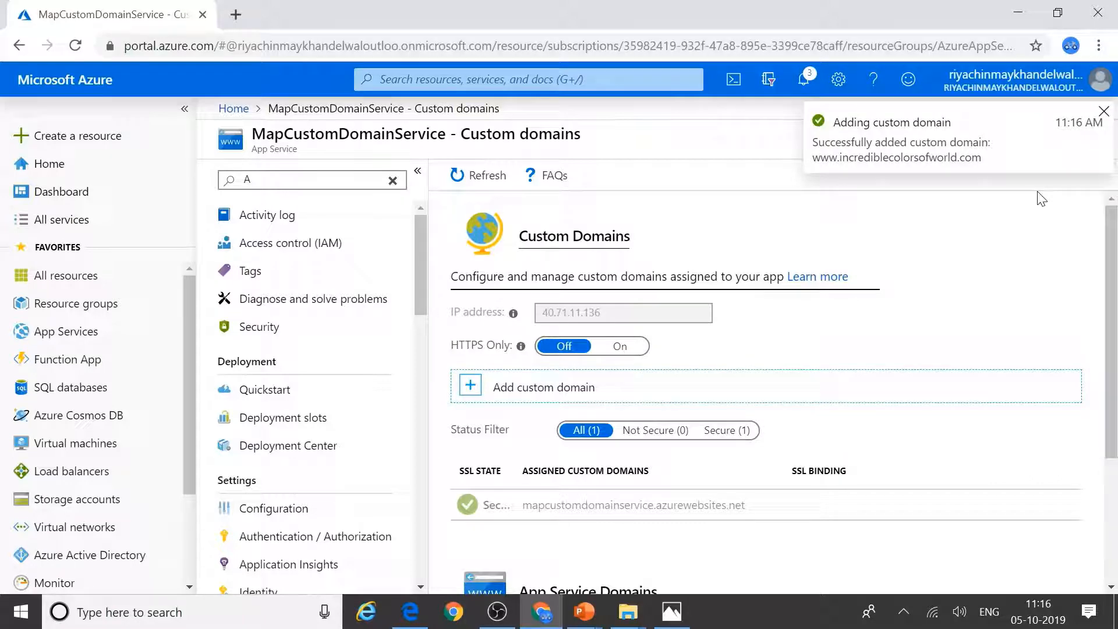
pyautogui.scroll(-5, 1028, 471)
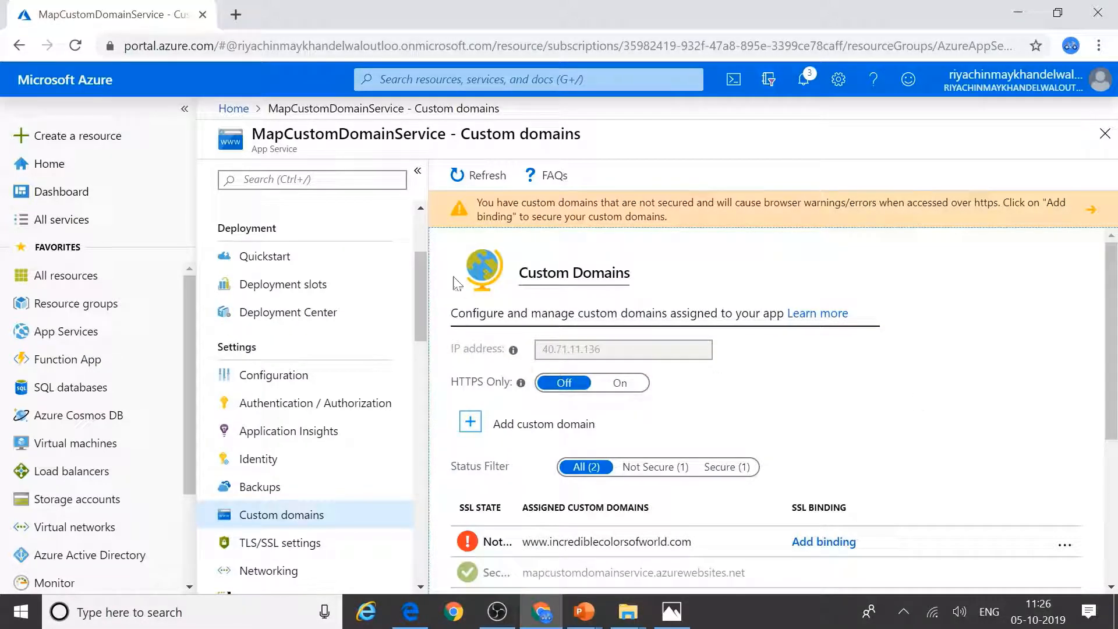
pyautogui.scroll(3, 419, 233)
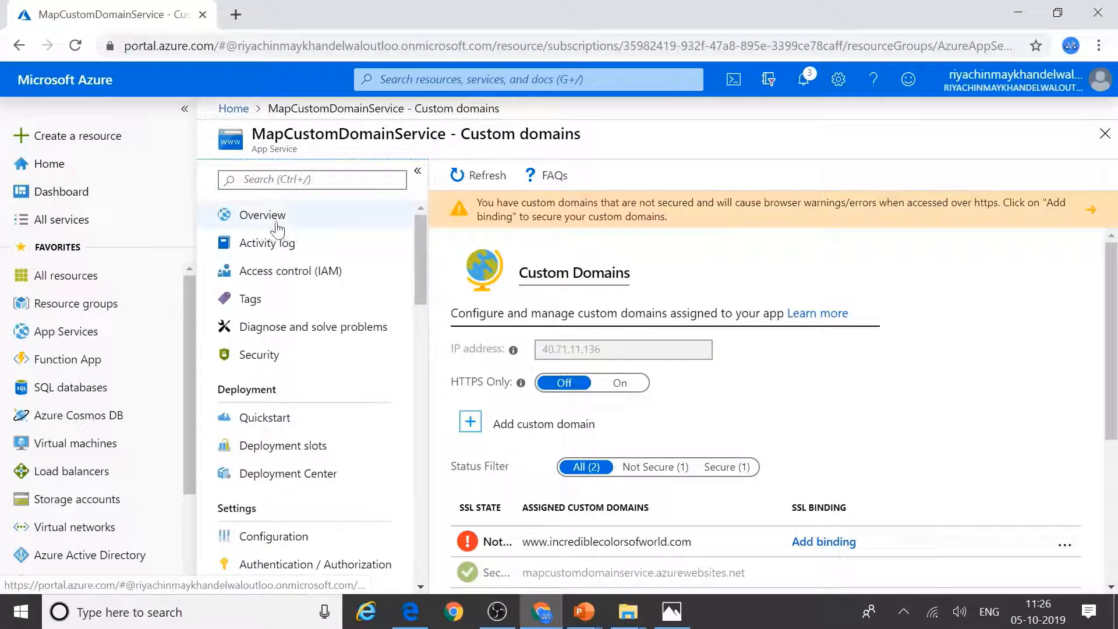
pyautogui.click(278, 229)
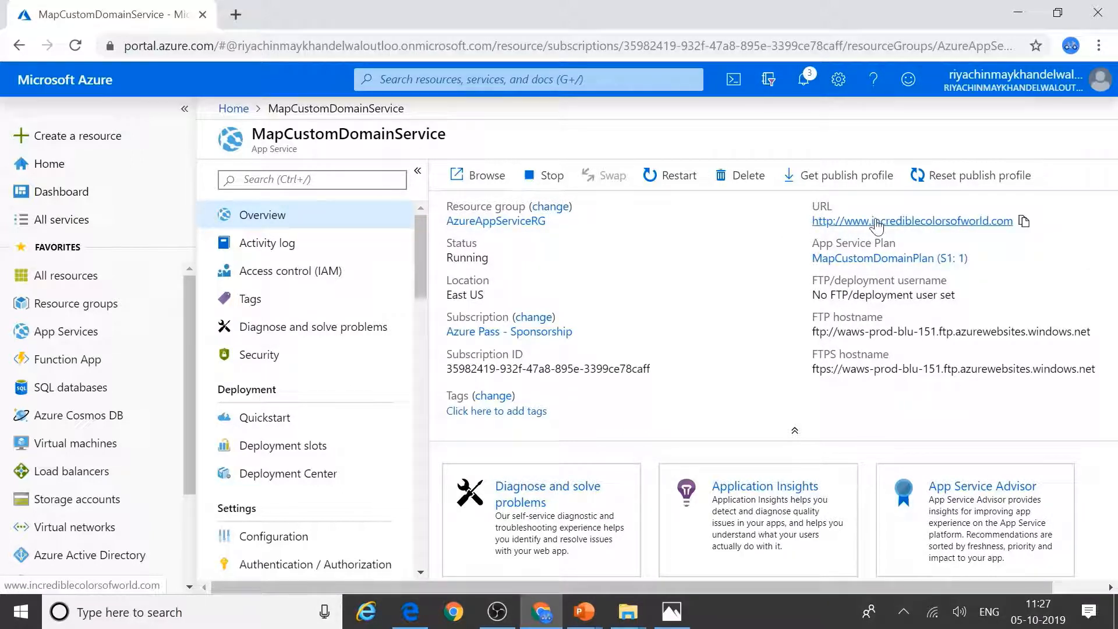
pyautogui.click(875, 228)
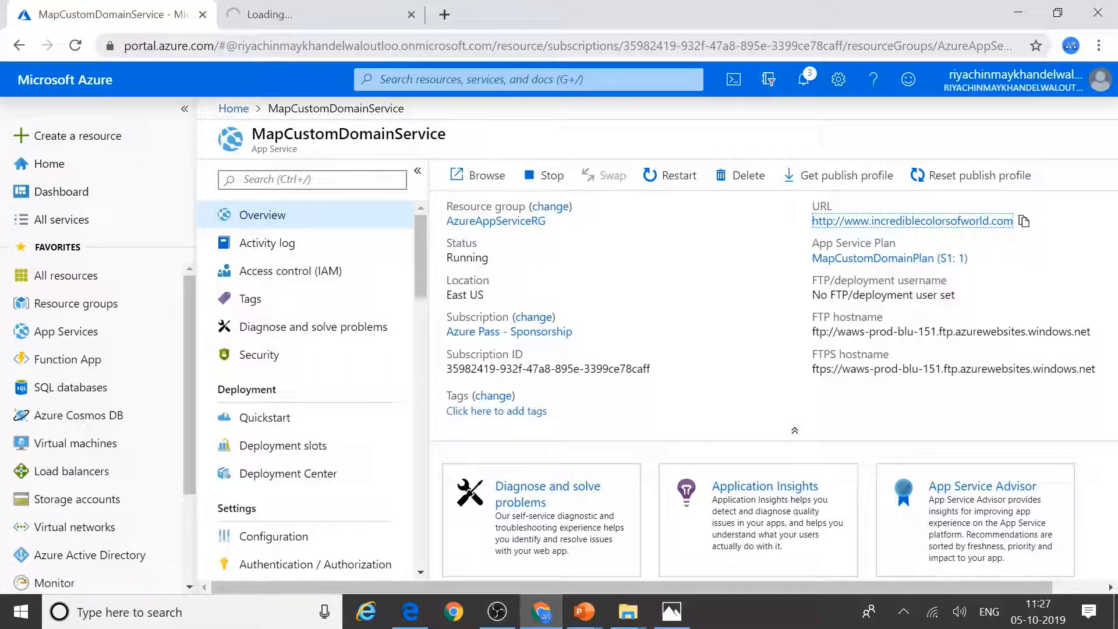
pyautogui.click(311, 18)
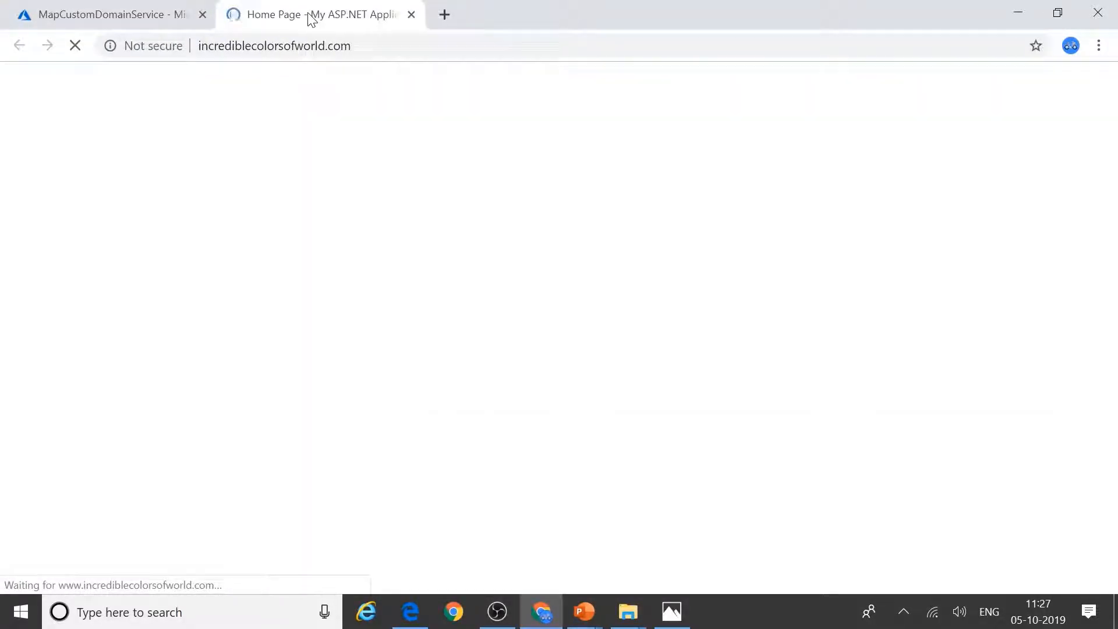
pyautogui.scroll(-2, 614, 322)
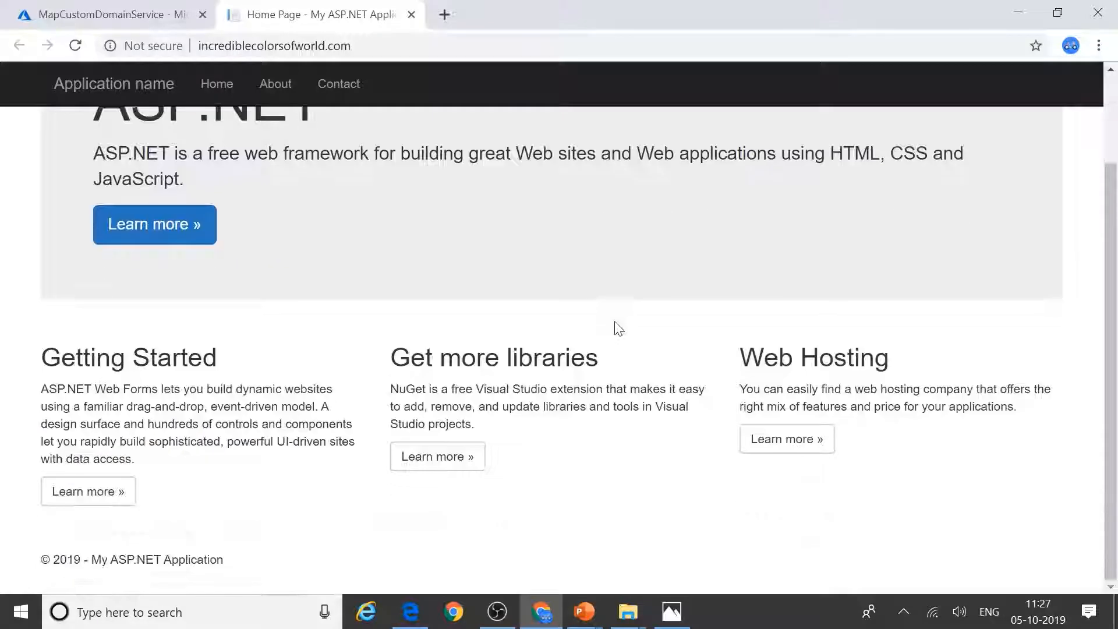
pyautogui.scroll(2, 614, 322)
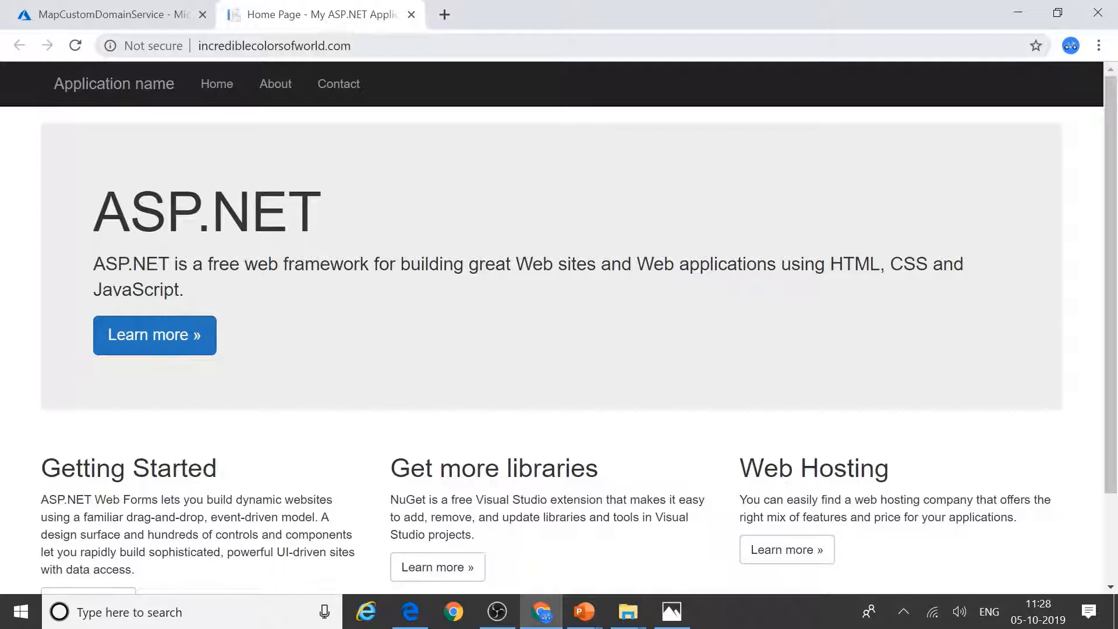
pyautogui.click(236, 47)
pyautogui.doubleClick(235, 47)
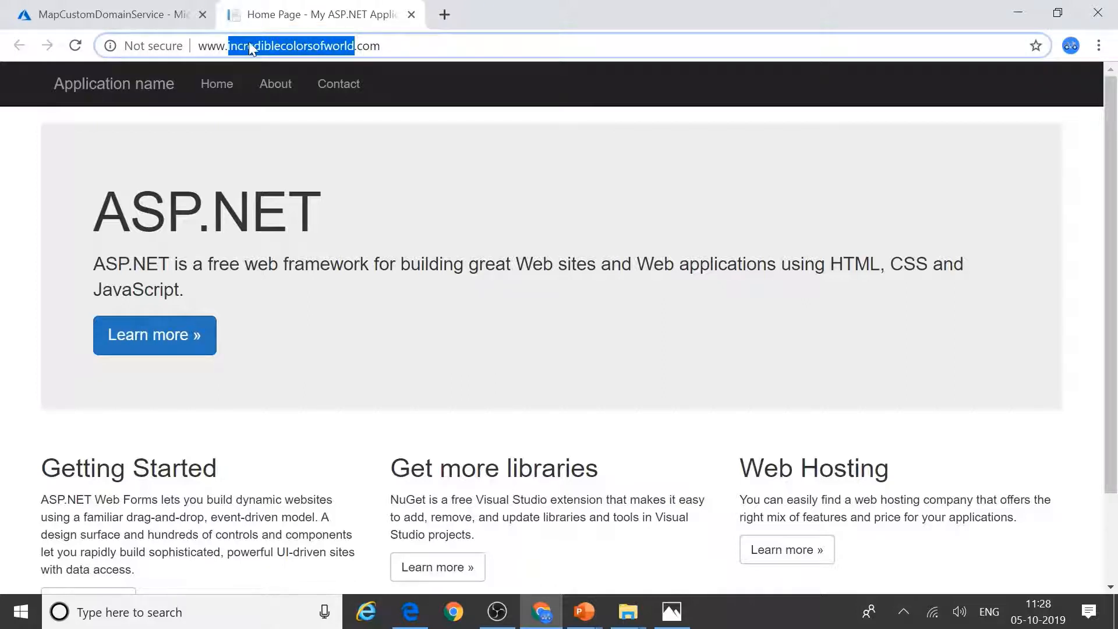
pyautogui.click(235, 46)
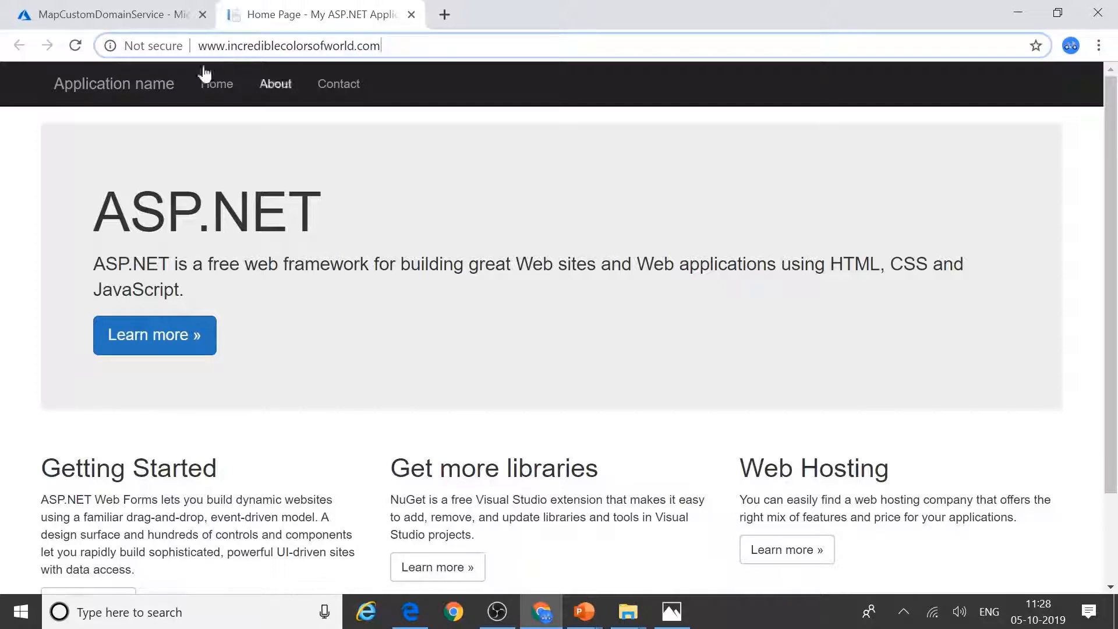
# Step: Check the site's Not secure connection info, then open a new browser tab
pyautogui.click(155, 47)
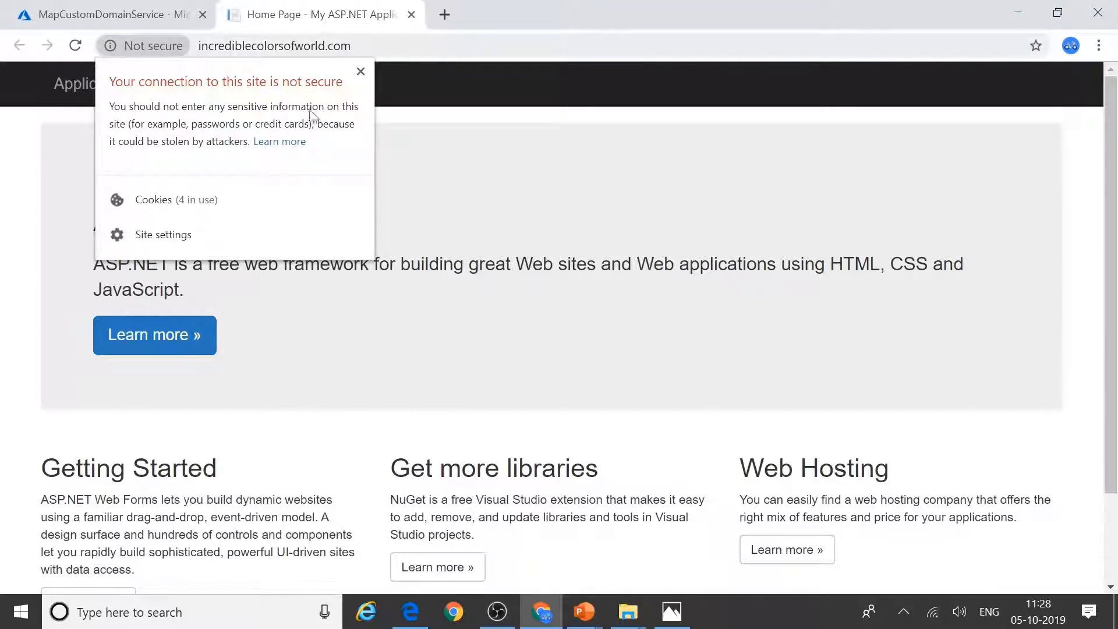
pyautogui.click(382, 45)
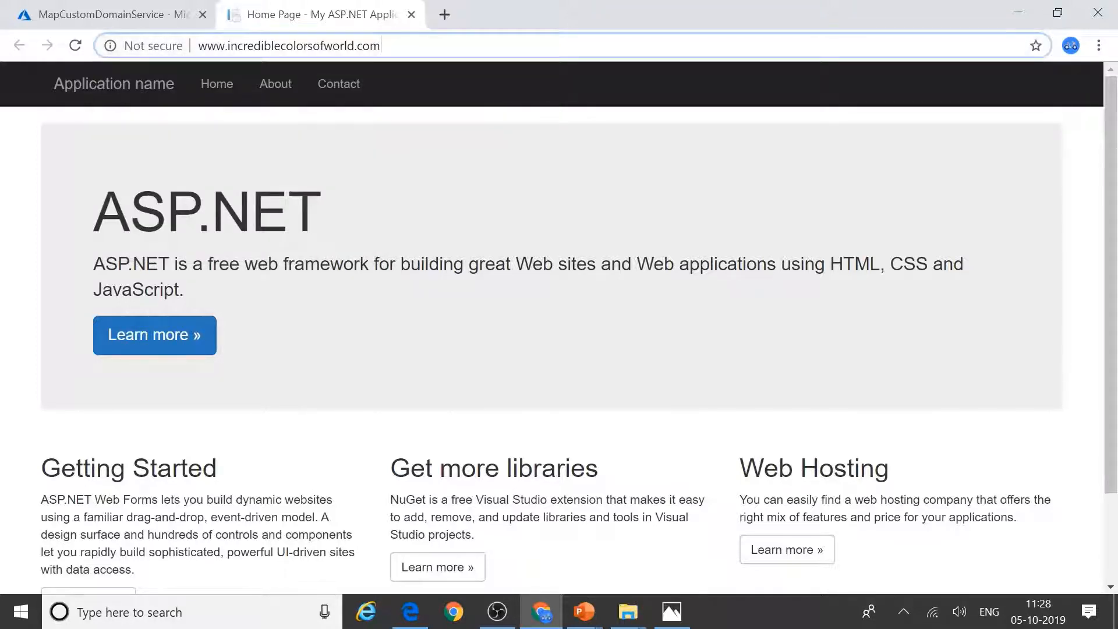
pyautogui.click(444, 14)
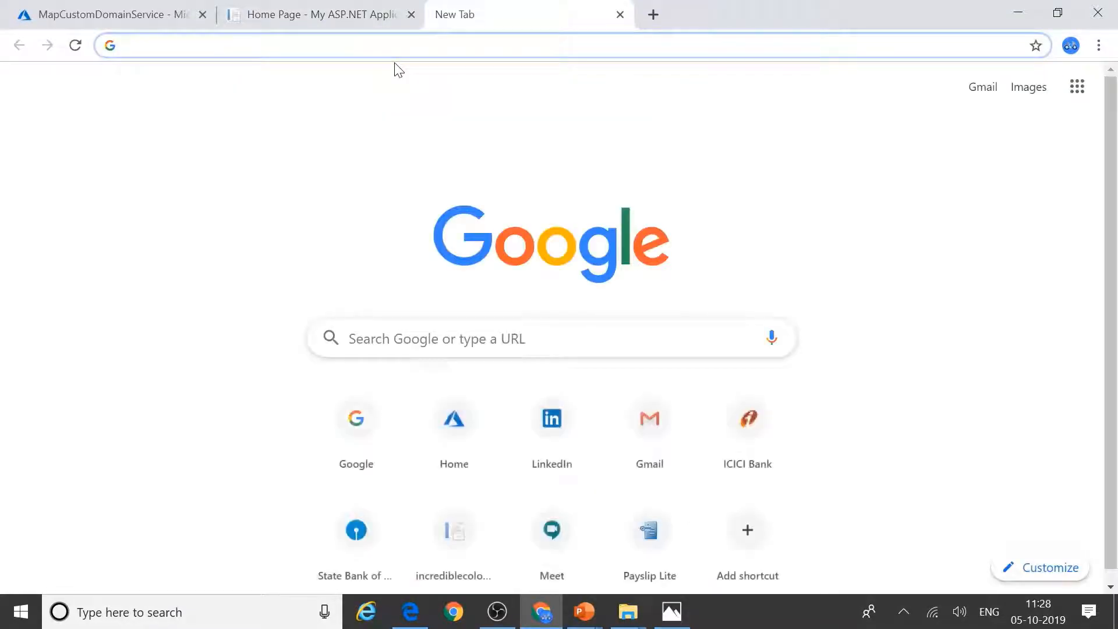
# Step: Load bare incrediblecolorsofworld.com, which fails with ERR_NAME_NOT_RESOLVED
pyautogui.write('incrediblecolorsofworld.com')
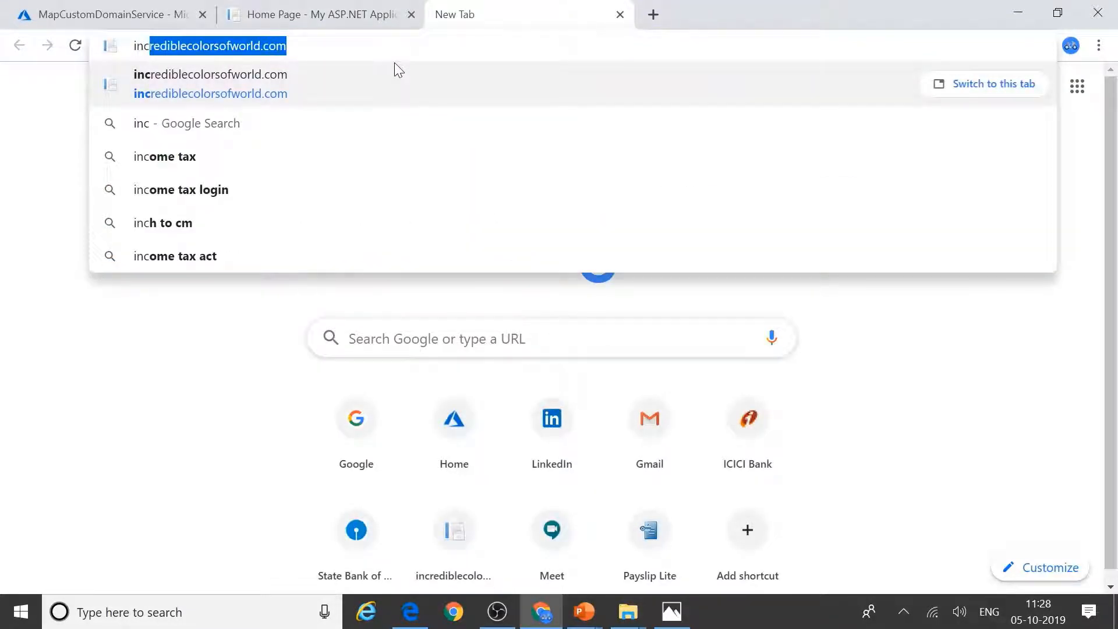
pyautogui.press('Return')
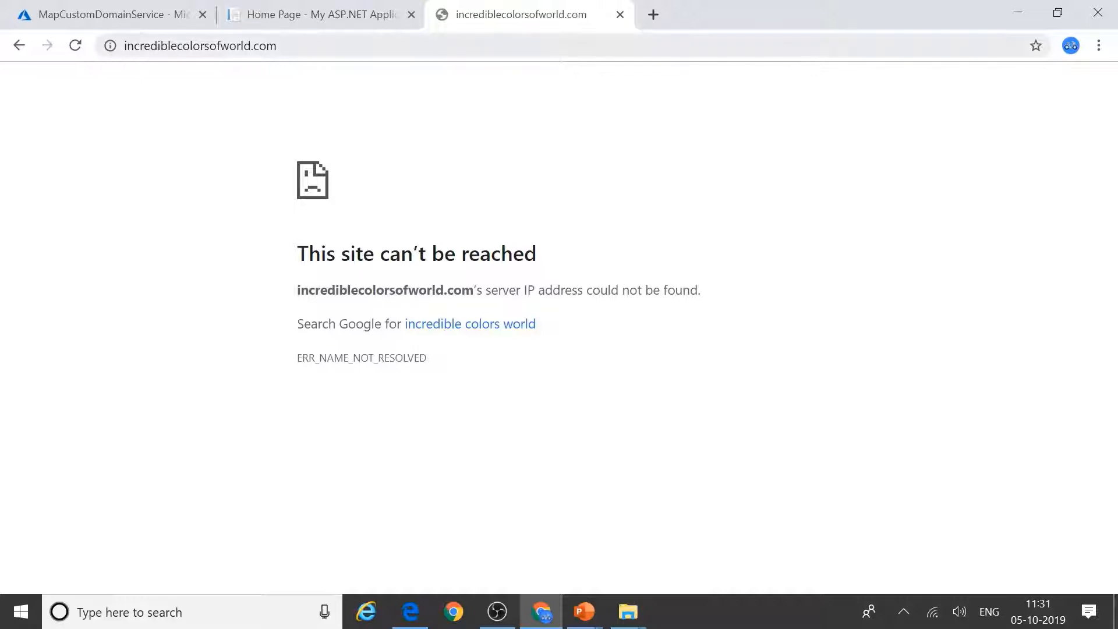
pyautogui.click(194, 51)
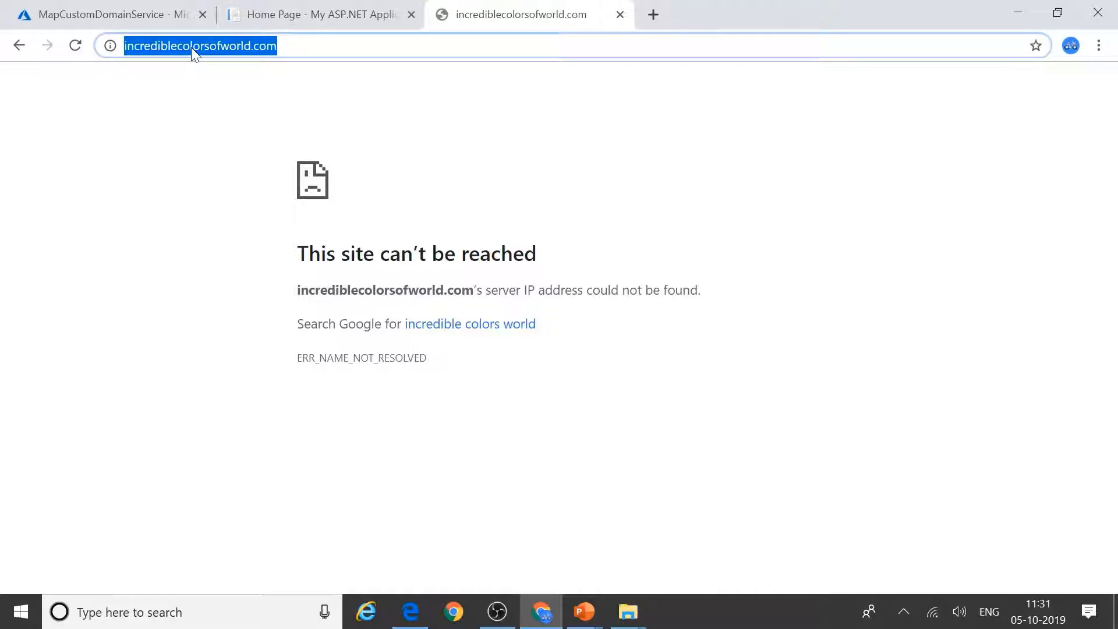
# Step: Back in Azure, open Custom domains and start adding another custom domain
pyautogui.click(111, 22)
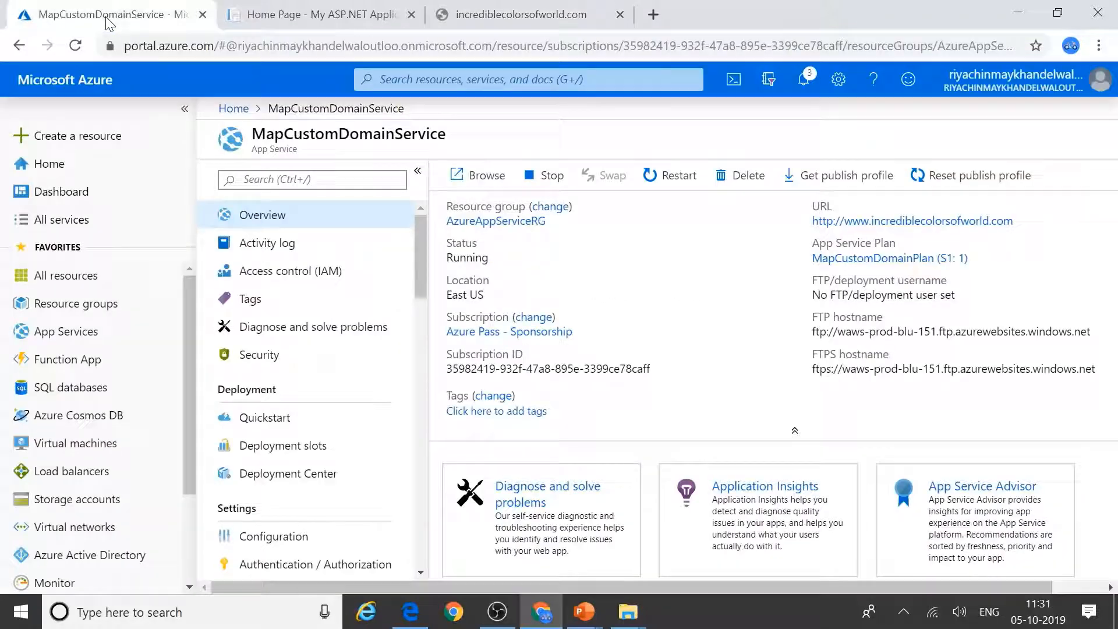
pyautogui.scroll(-4, 384, 381)
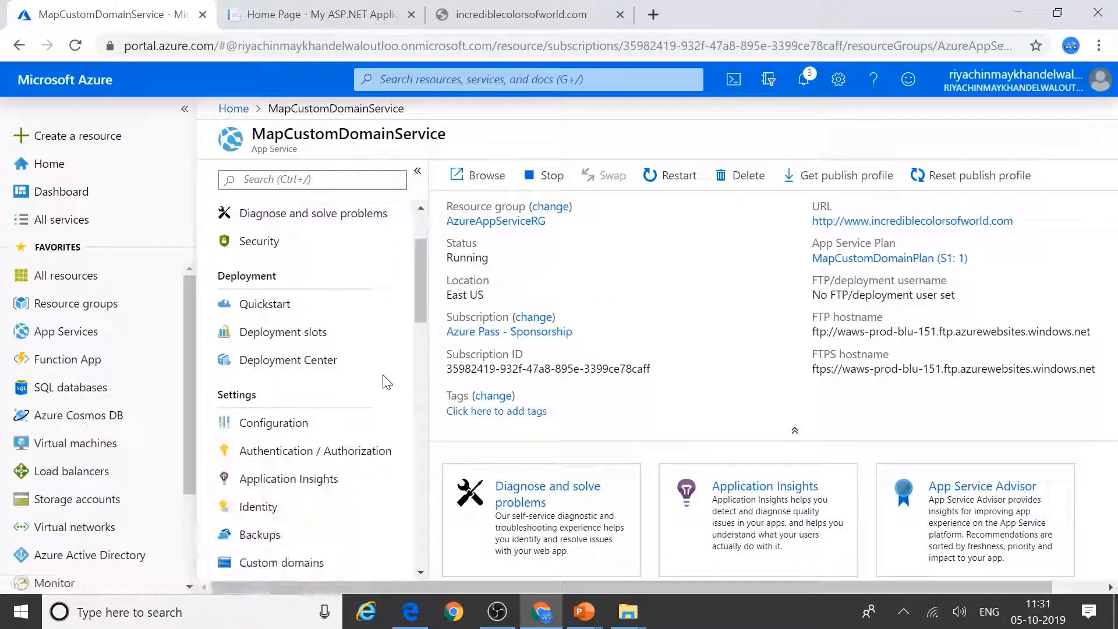
pyautogui.scroll(-3, 379, 379)
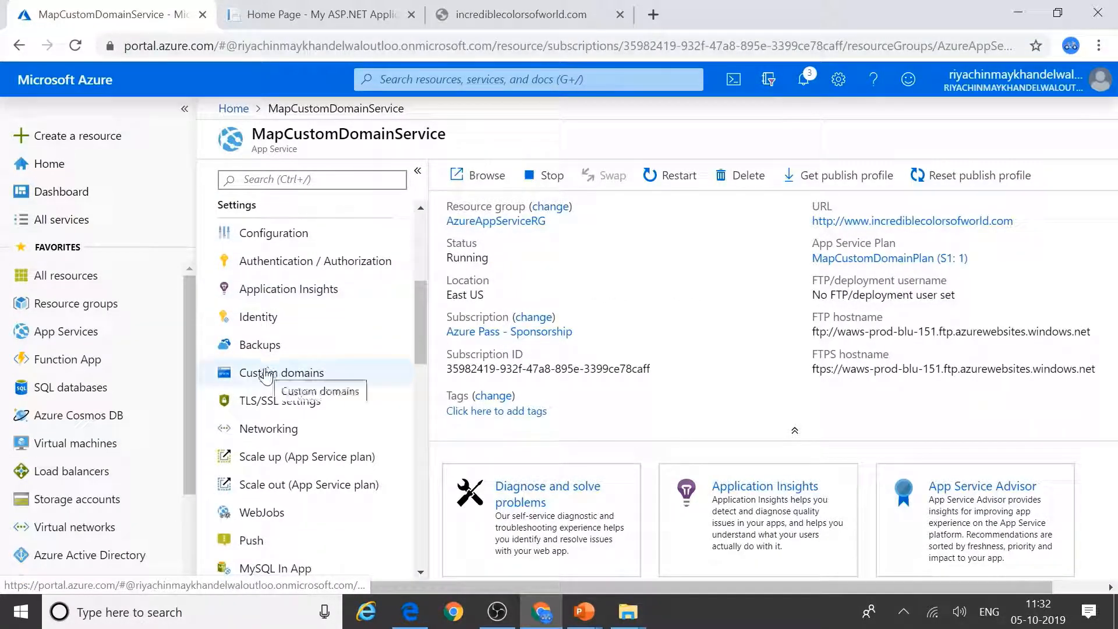
pyautogui.click(265, 375)
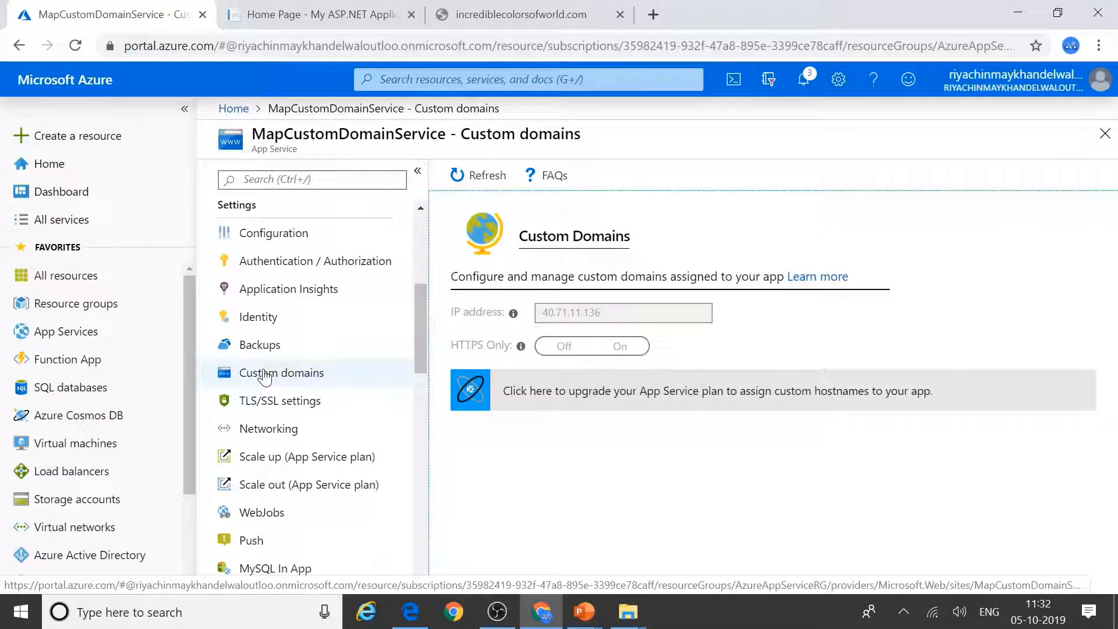
pyautogui.click(477, 428)
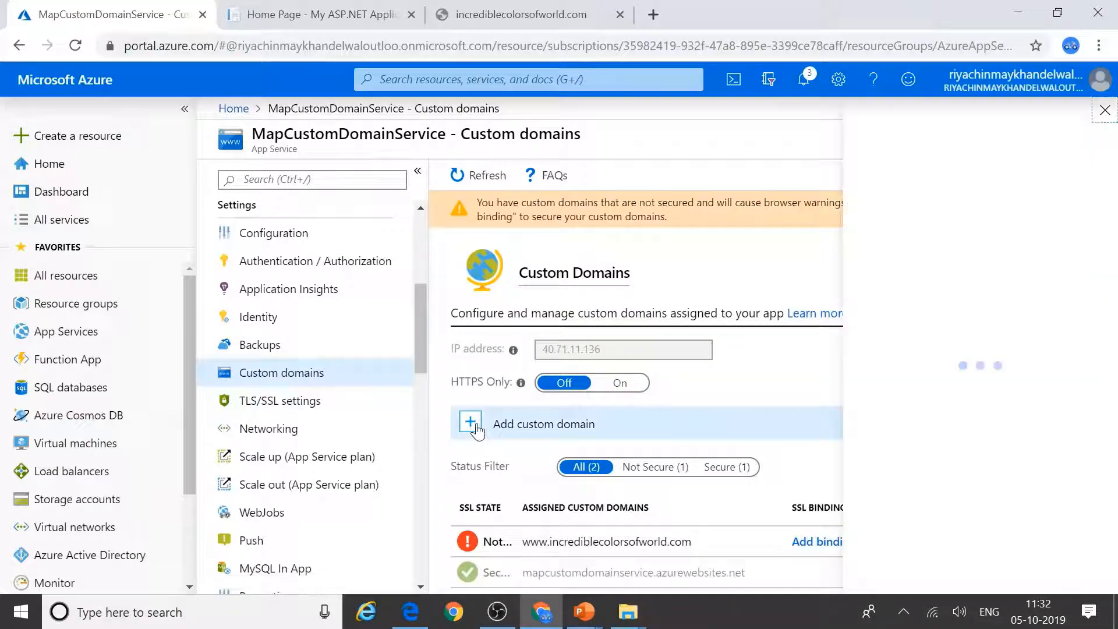
# Step: Validate incrediblecolorsofworld.com, select its required TXT record value, and return to GoDaddy's DNS records
pyautogui.write('incrediblecolorsofworld.com')
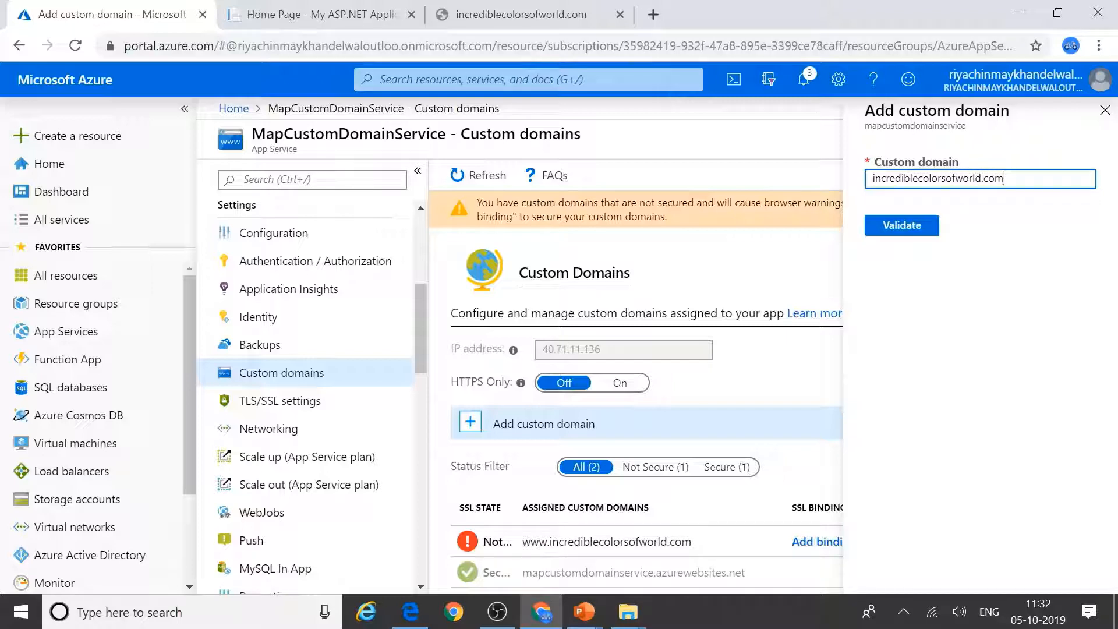
pyautogui.click(901, 226)
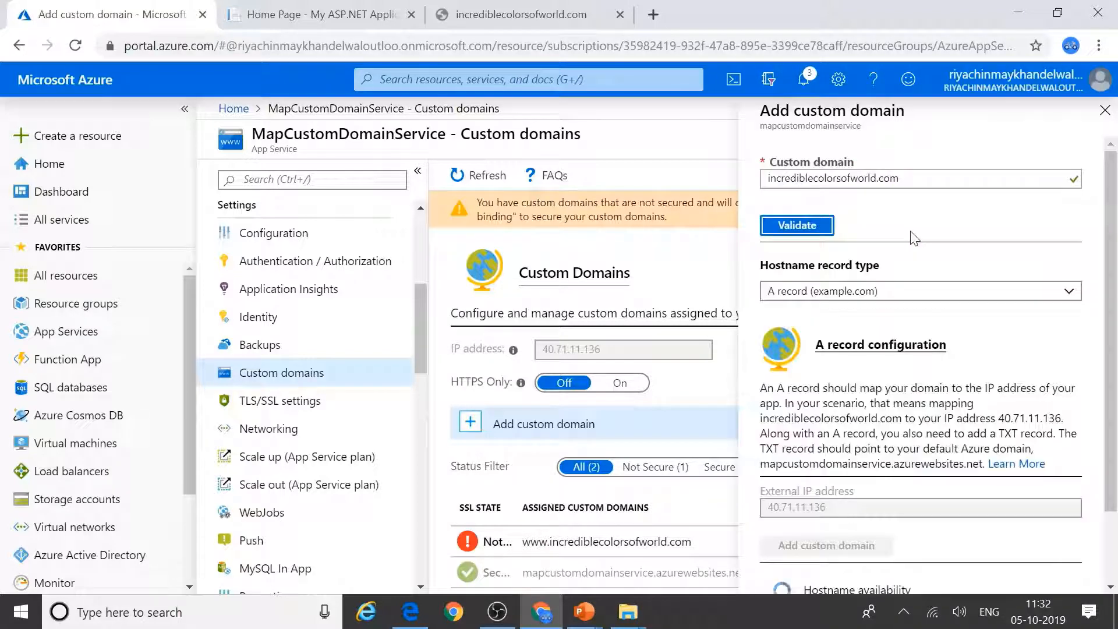
pyautogui.scroll(-5, 914, 243)
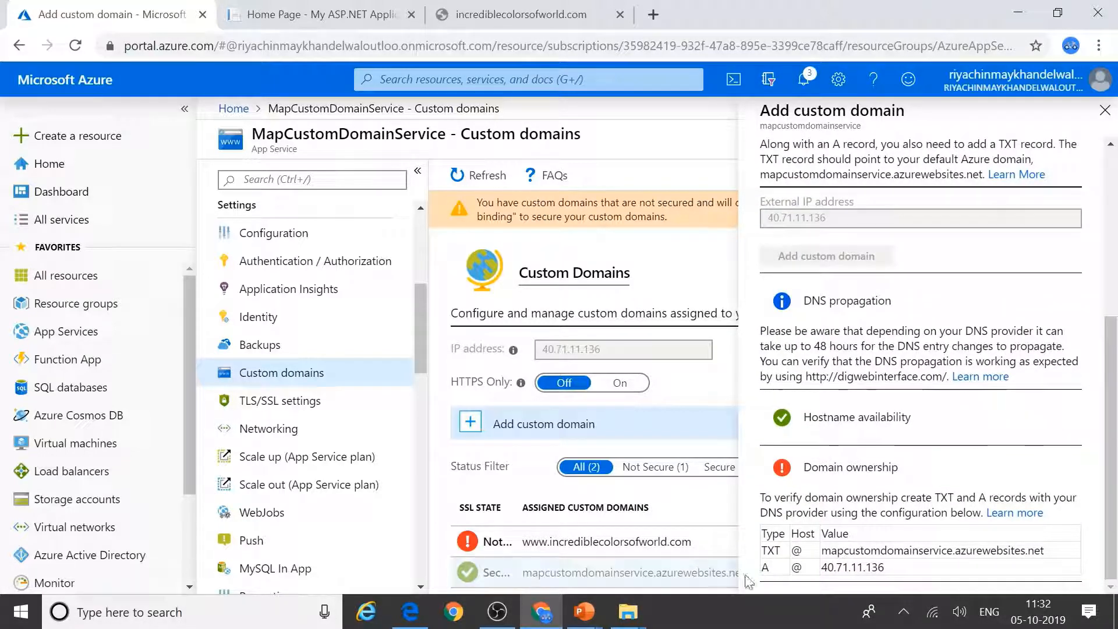
pyautogui.moveTo(822, 550); pyautogui.dragTo(1053, 564)
pyautogui.hotkey('ctrl', 'c')
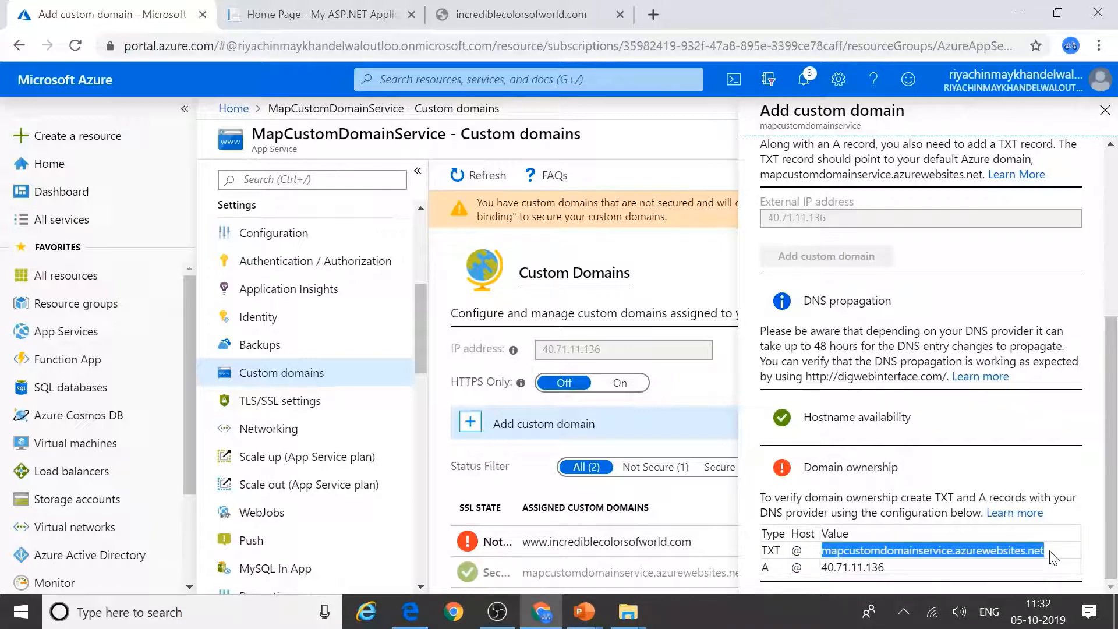
pyautogui.click(410, 612)
pyautogui.scroll(-5, 483, 408)
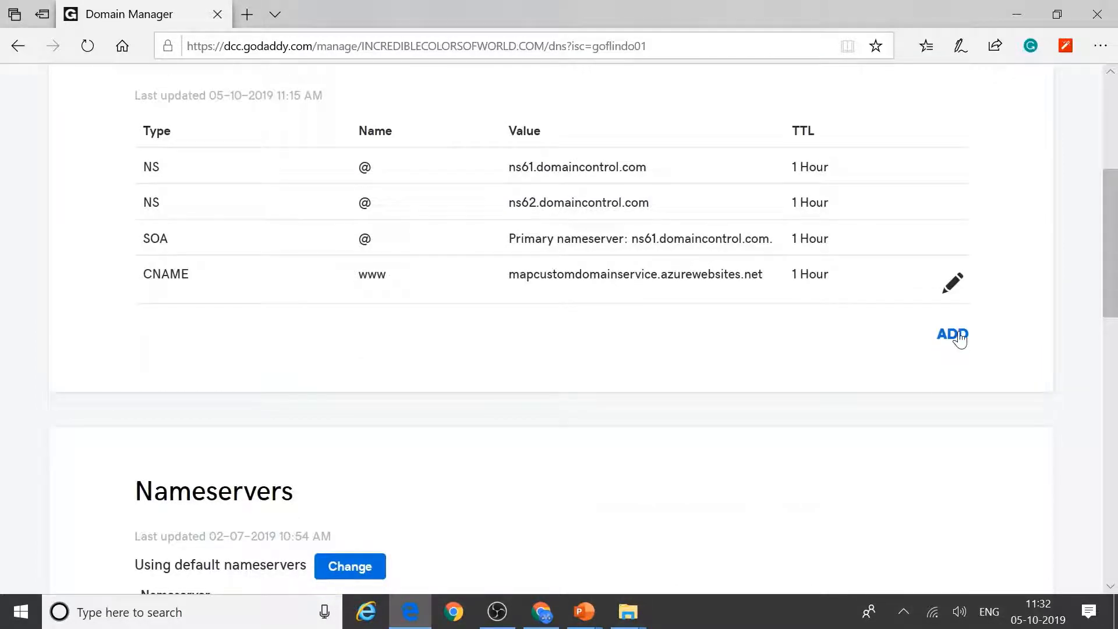
# Step: Add a TXT record for host @ with value mapcustomdomainservice.azurewebsites.net
pyautogui.click(954, 336)
pyautogui.click(255, 394)
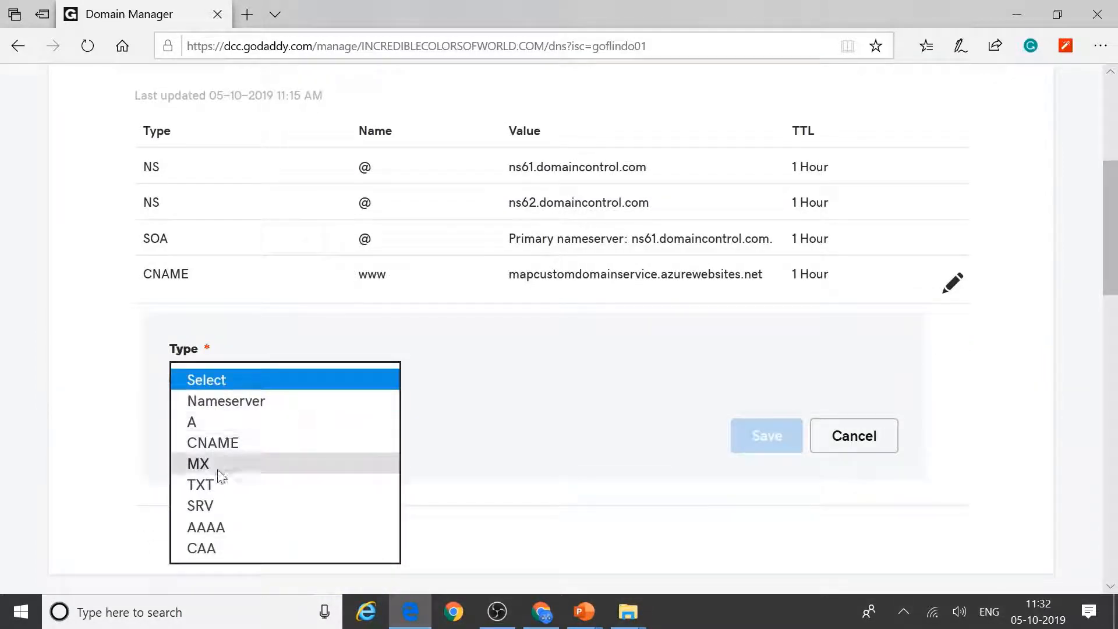
pyautogui.click(220, 486)
pyautogui.click(431, 384)
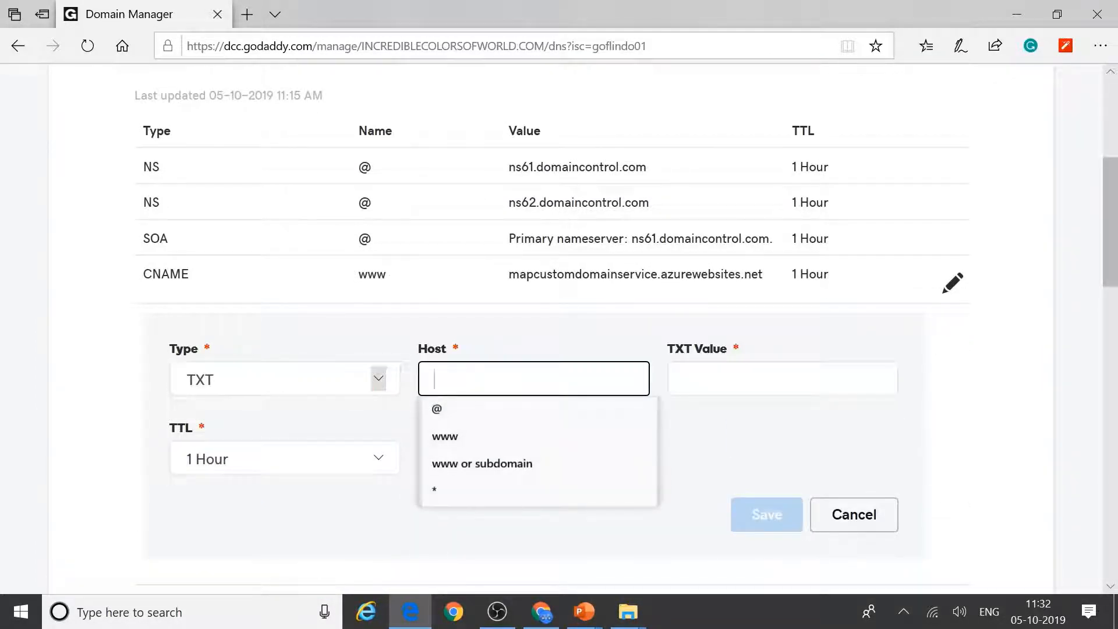
pyautogui.hotkey('alt', 'Tab')
pyautogui.hotkey('alt', 'Tab')
pyautogui.write('@')
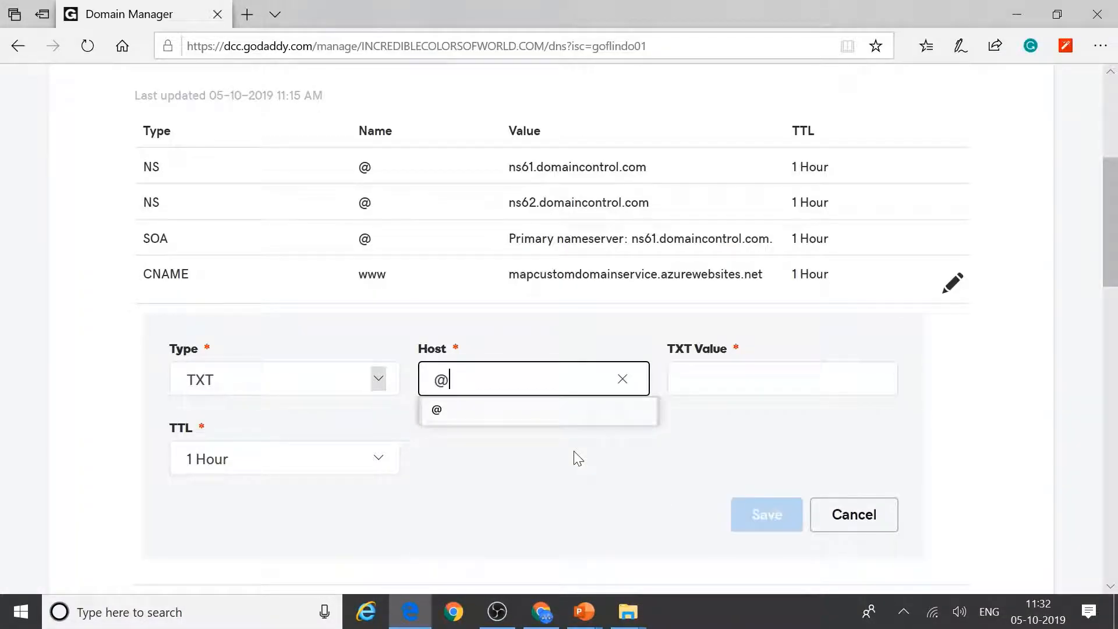
pyautogui.press('Tab')
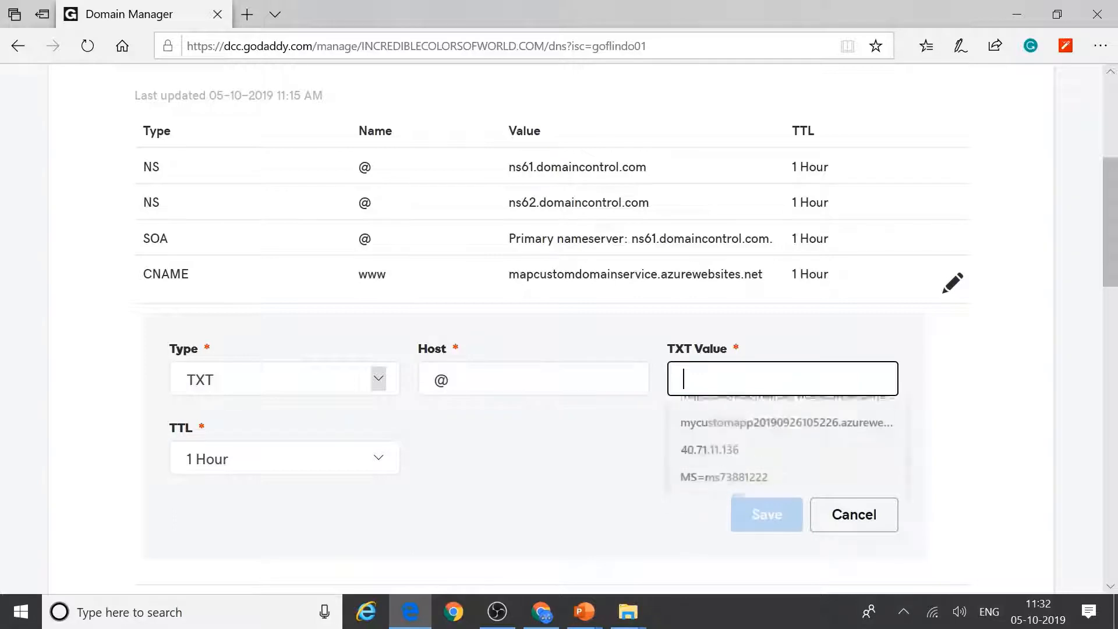
pyautogui.hotkey('ctrl', 'v')
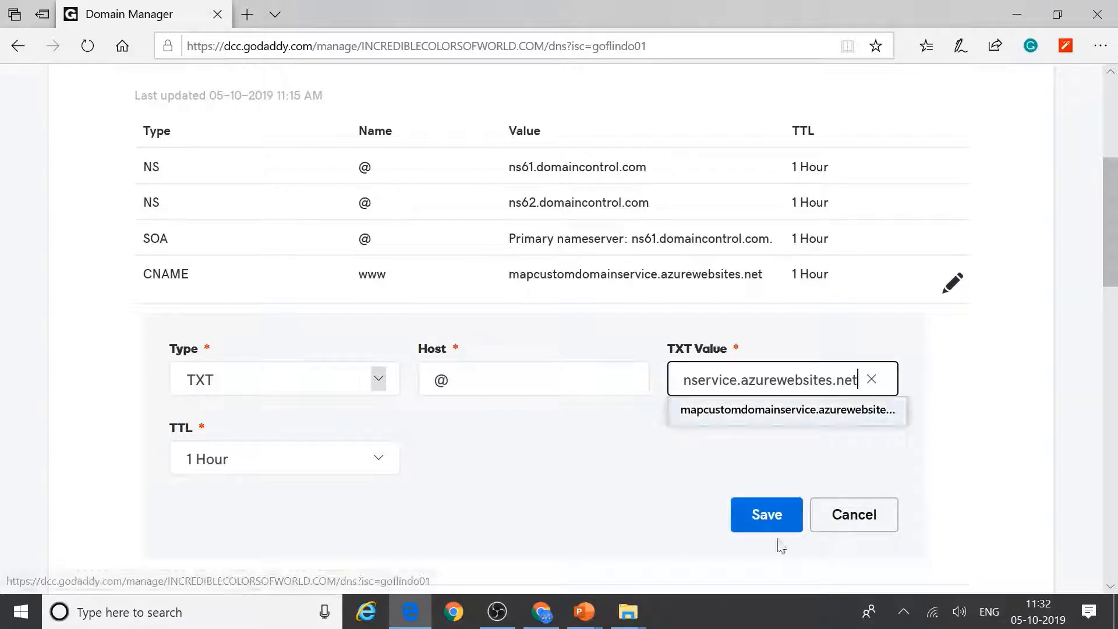
pyautogui.click(774, 523)
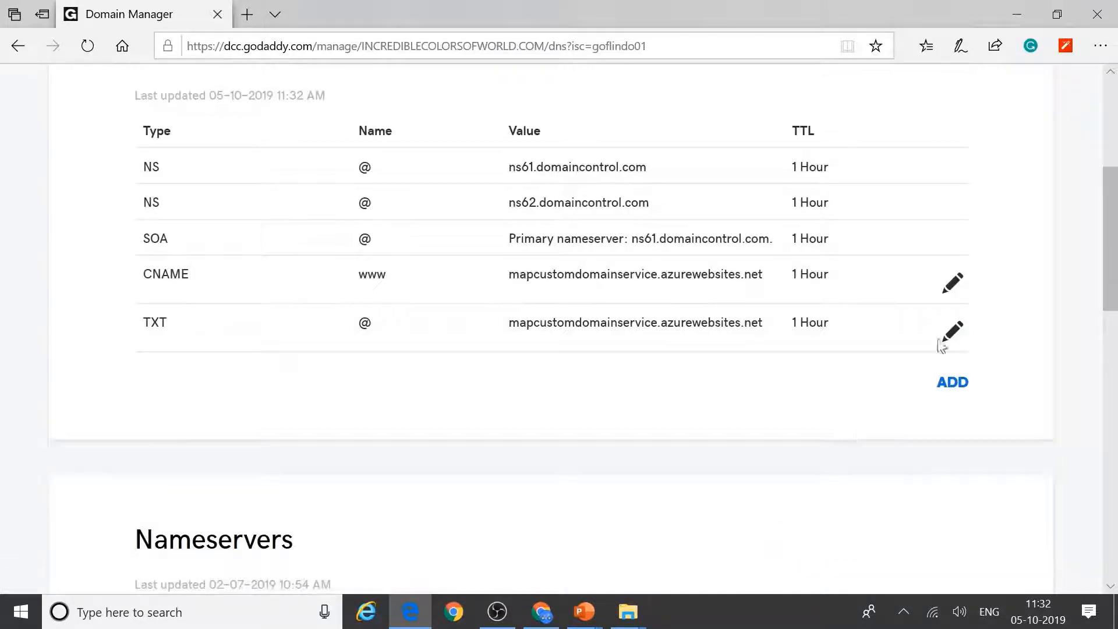
# Step: Add an A record for host @ pointing to 40.71.11.136, copied from Azure
pyautogui.click(952, 382)
pyautogui.click(271, 443)
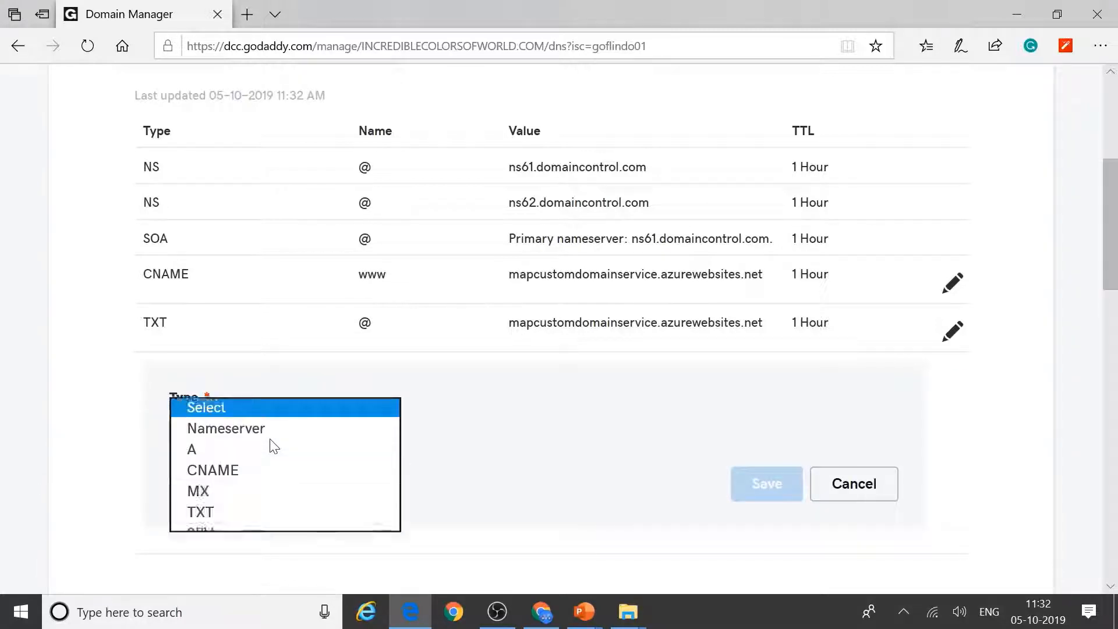
pyautogui.click(222, 449)
pyautogui.click(533, 427)
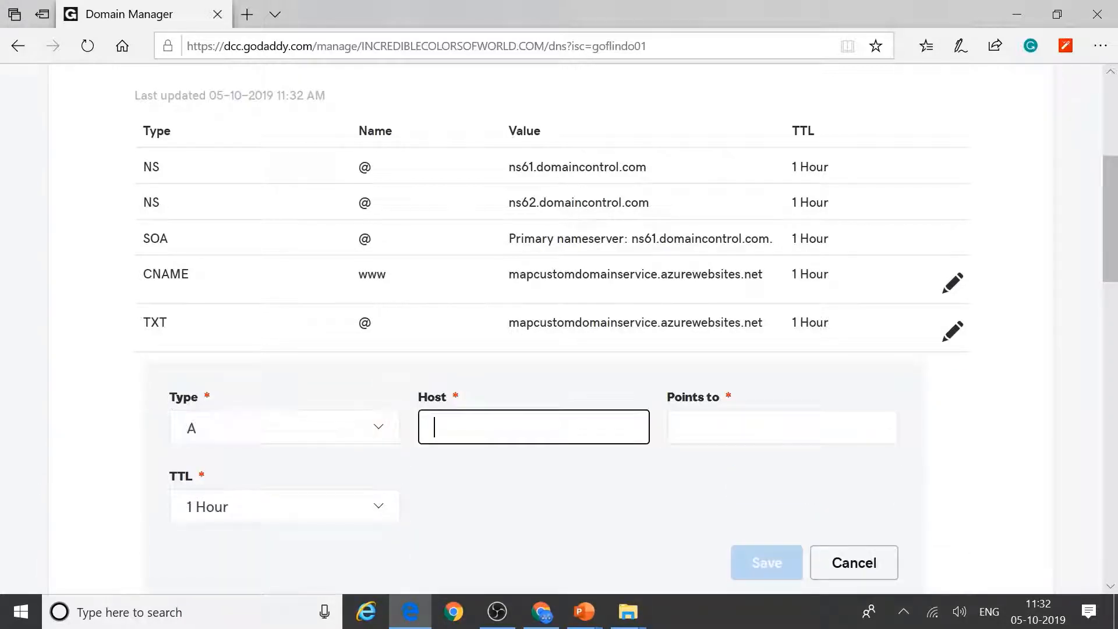
pyautogui.write('@')
pyautogui.click(740, 415)
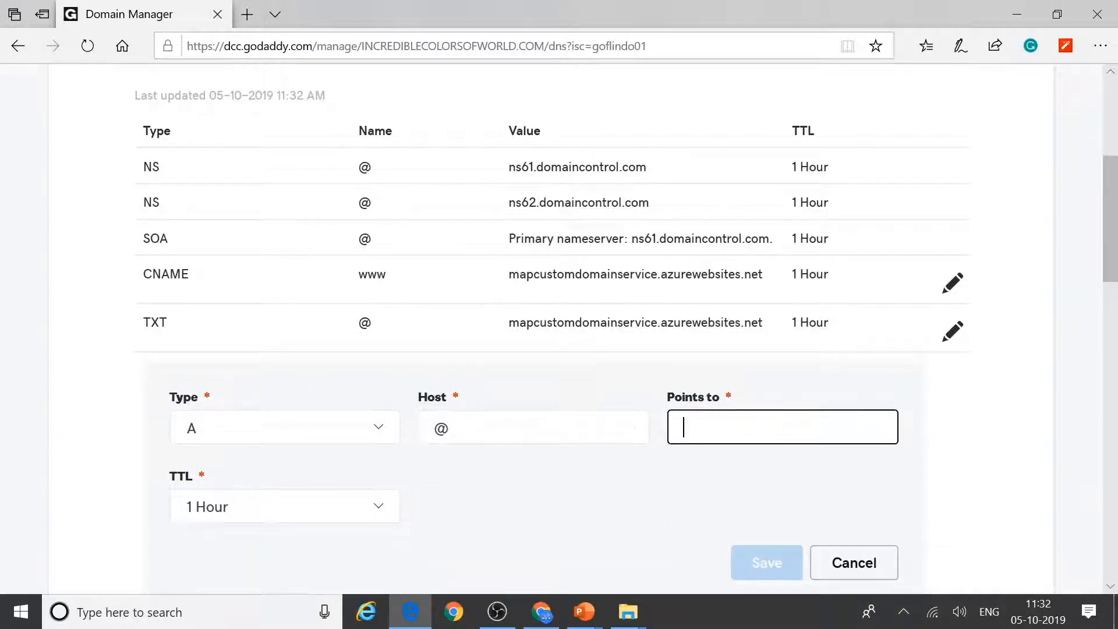
pyautogui.hotkey('alt', 'Tab')
pyautogui.moveTo(823, 568); pyautogui.dragTo(884, 570)
pyautogui.hotkey('ctrl', 'c')
pyautogui.click(887, 573)
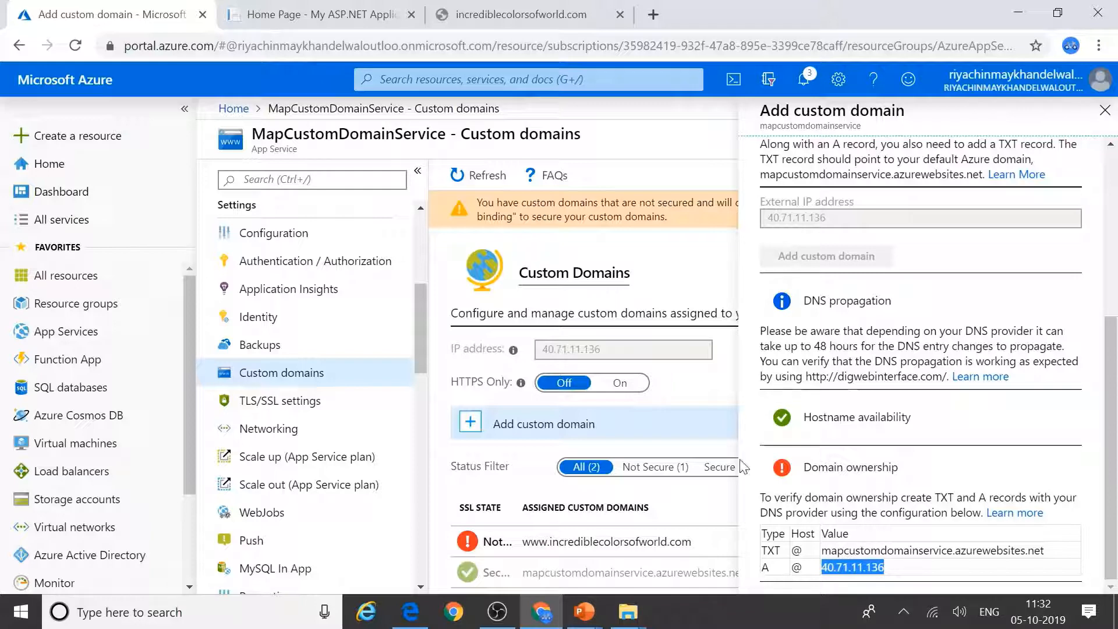
pyautogui.hotkey('alt', 'Tab')
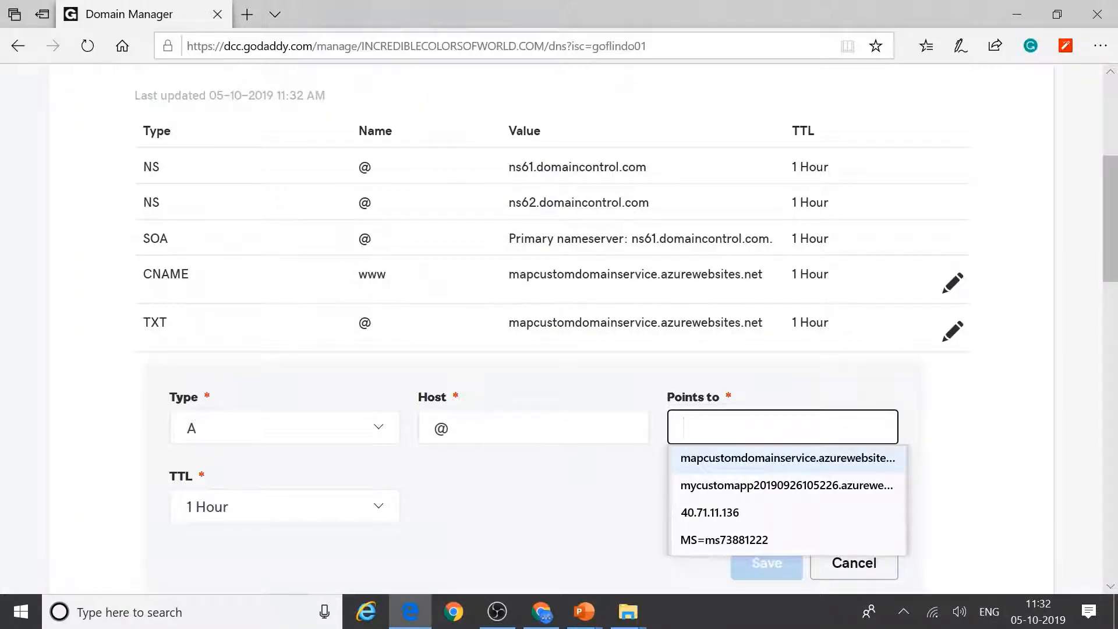
pyautogui.hotkey('ctrl', 'v')
pyautogui.click(767, 564)
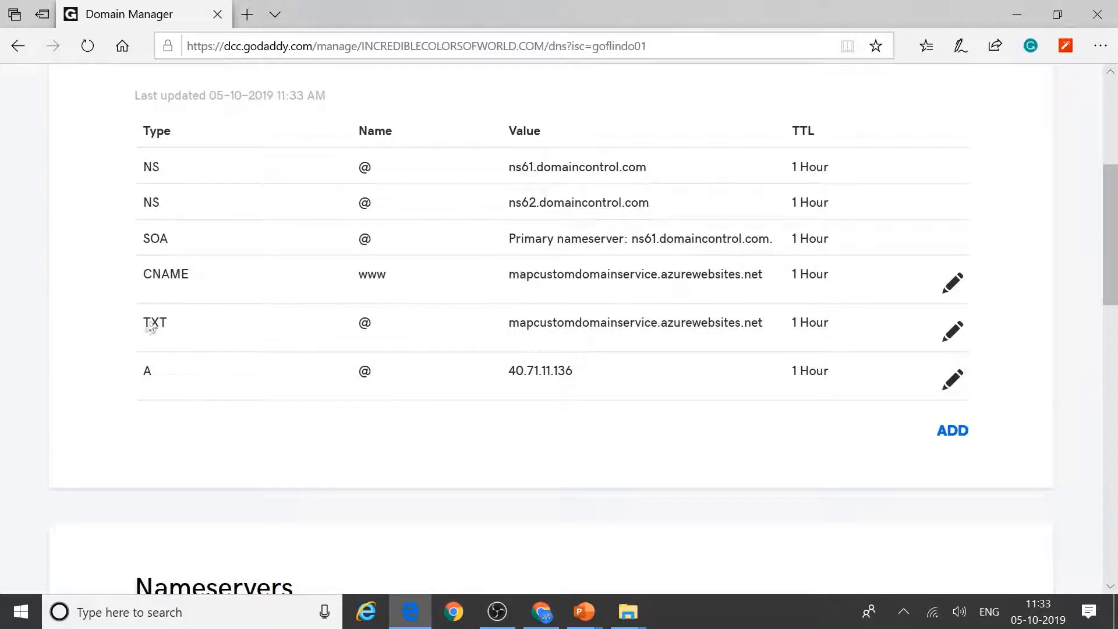
pyautogui.hotkey('alt', 'Tab')
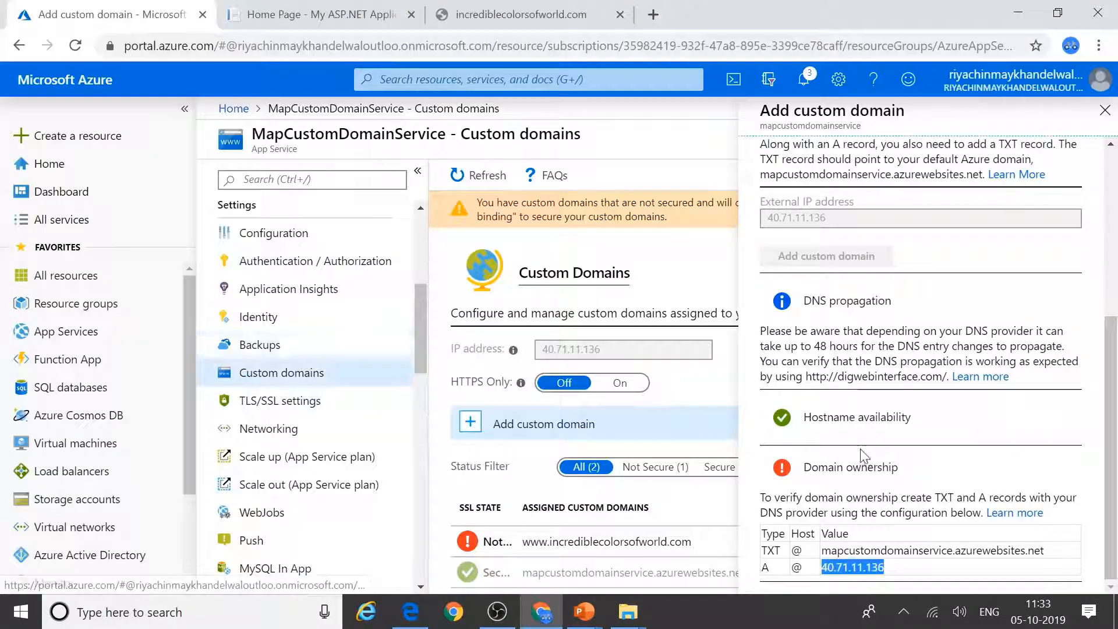
# Step: Re-validate incrediblecolorsofworld.com, add it as a custom domain, and dismiss the success notice
pyautogui.scroll(5, 941, 489)
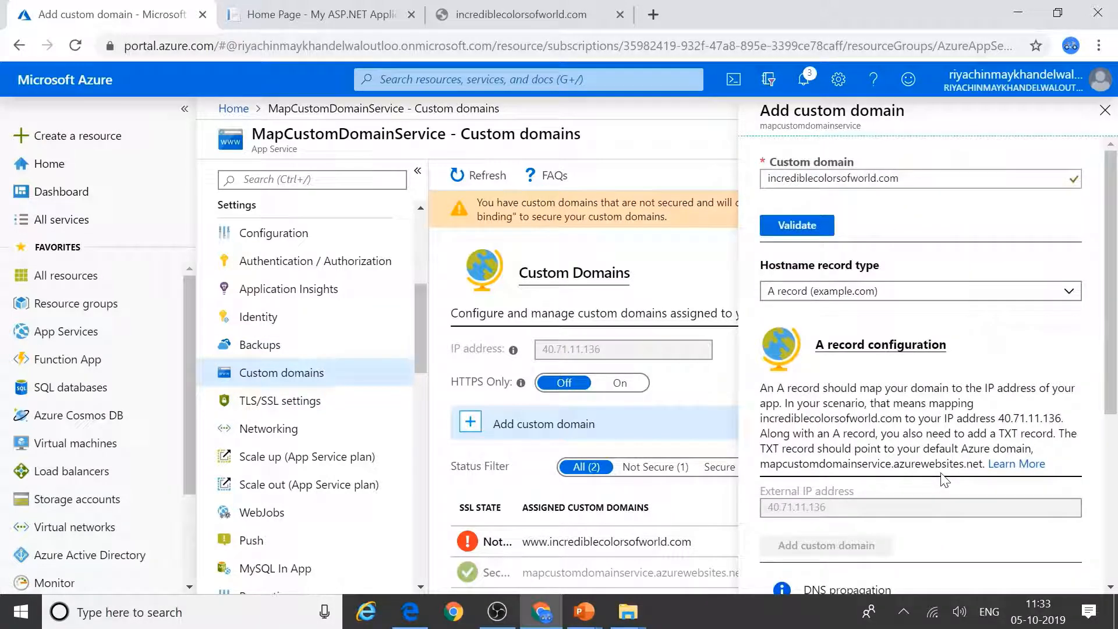
pyautogui.click(820, 226)
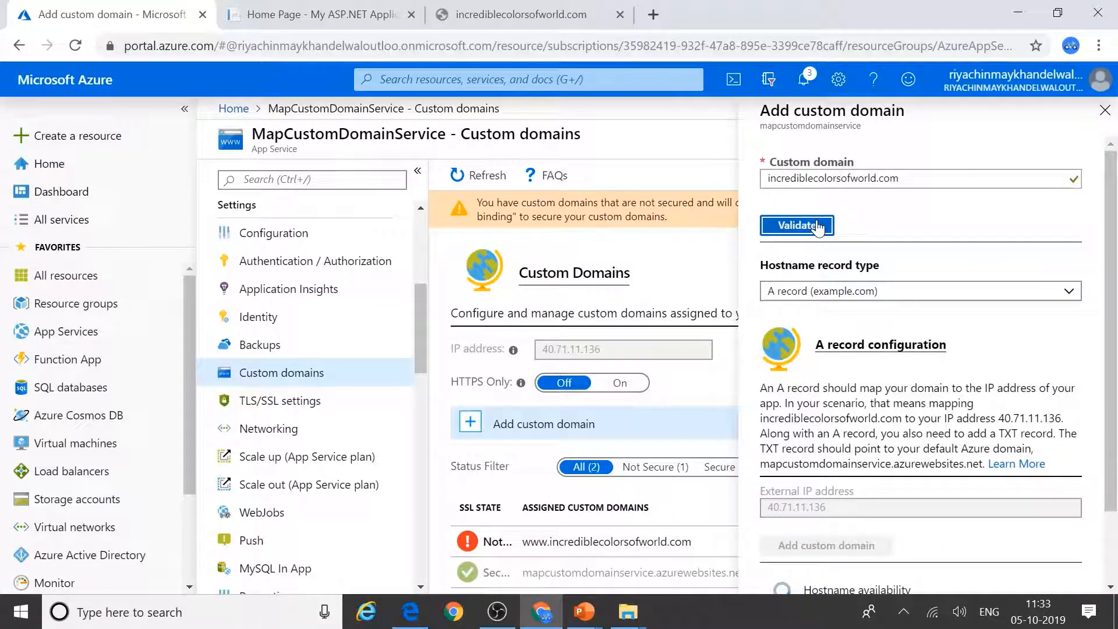
pyautogui.scroll(-1, 968, 496)
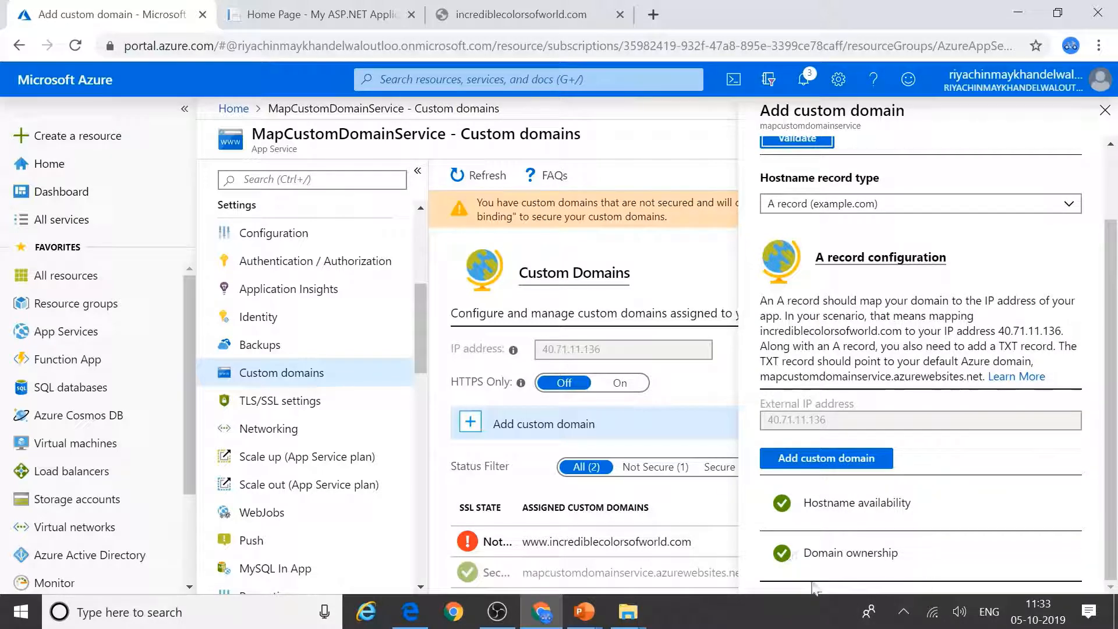
pyautogui.scroll(1, 827, 458)
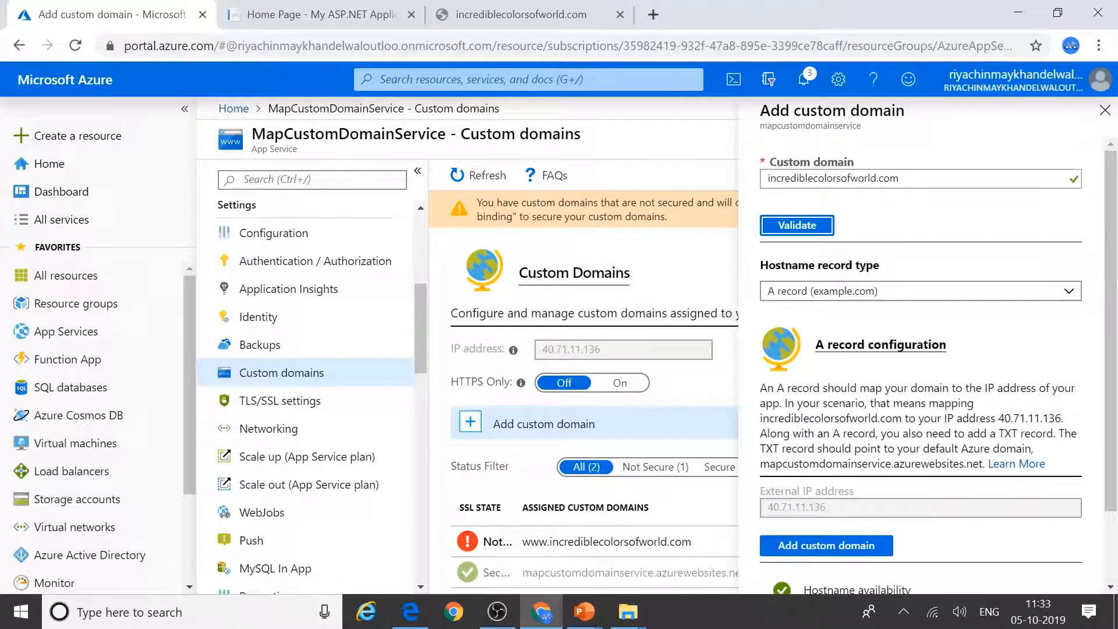
pyautogui.click(789, 545)
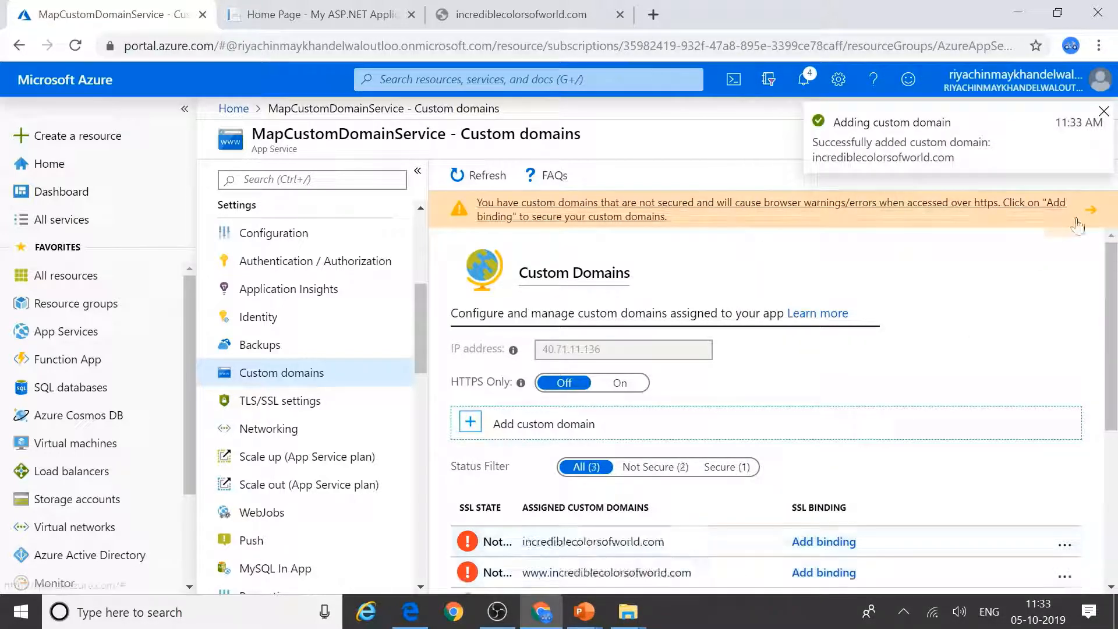
pyautogui.click(1104, 111)
# Step: Load incrediblecolorsofworld.com in a Chrome tab and scroll to confirm the ASP.NET home page
pyautogui.scroll(-4, 1066, 317)
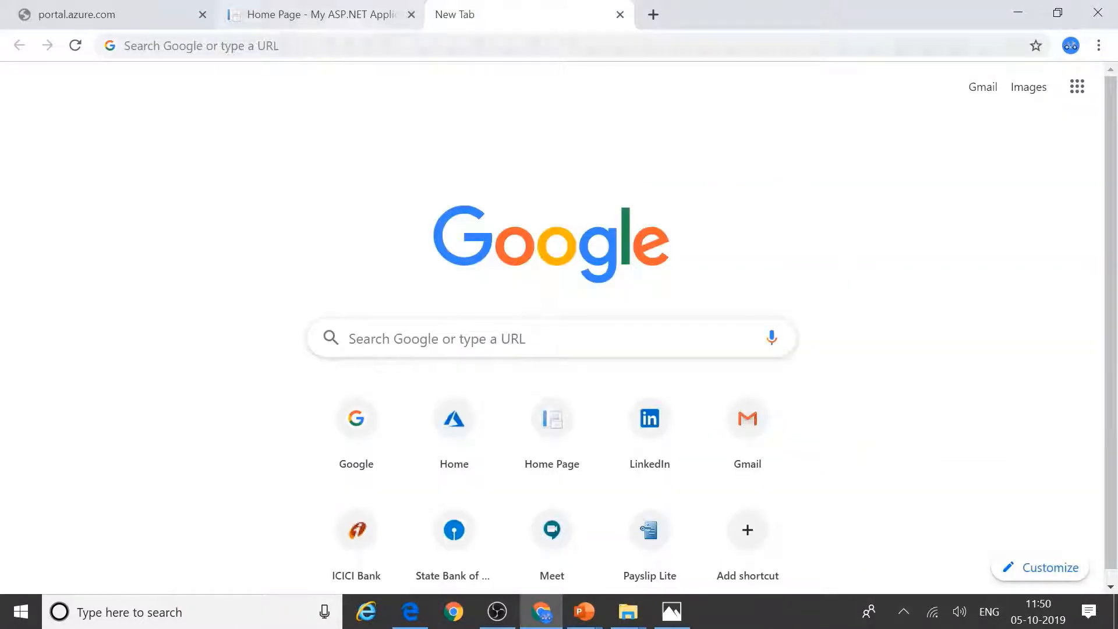
pyautogui.click(369, 45)
pyautogui.write('incre')
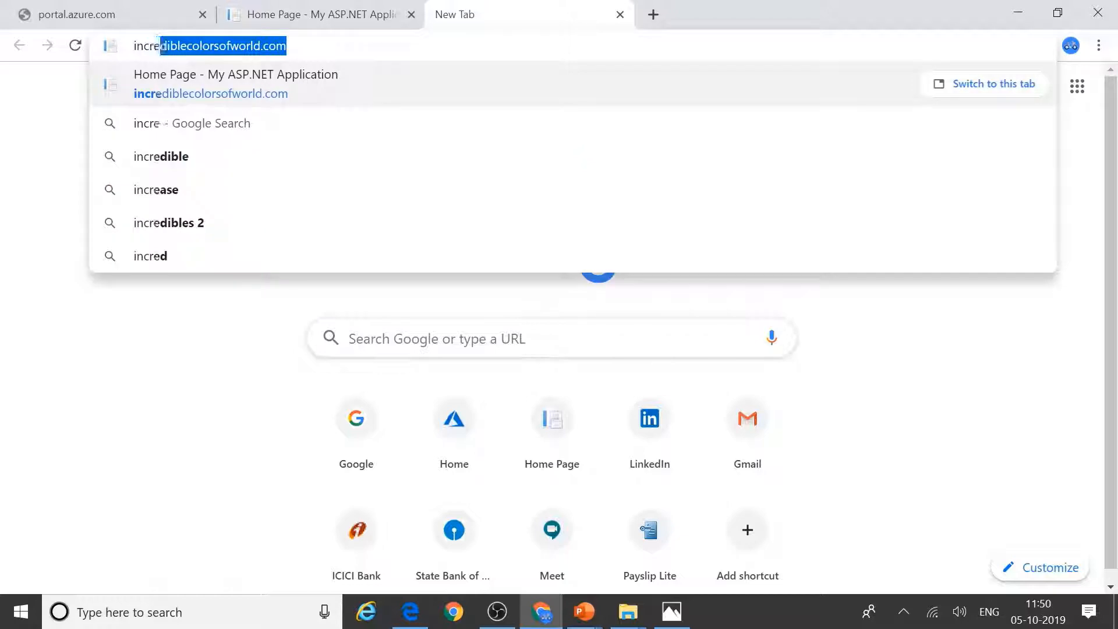
pyautogui.click(337, 88)
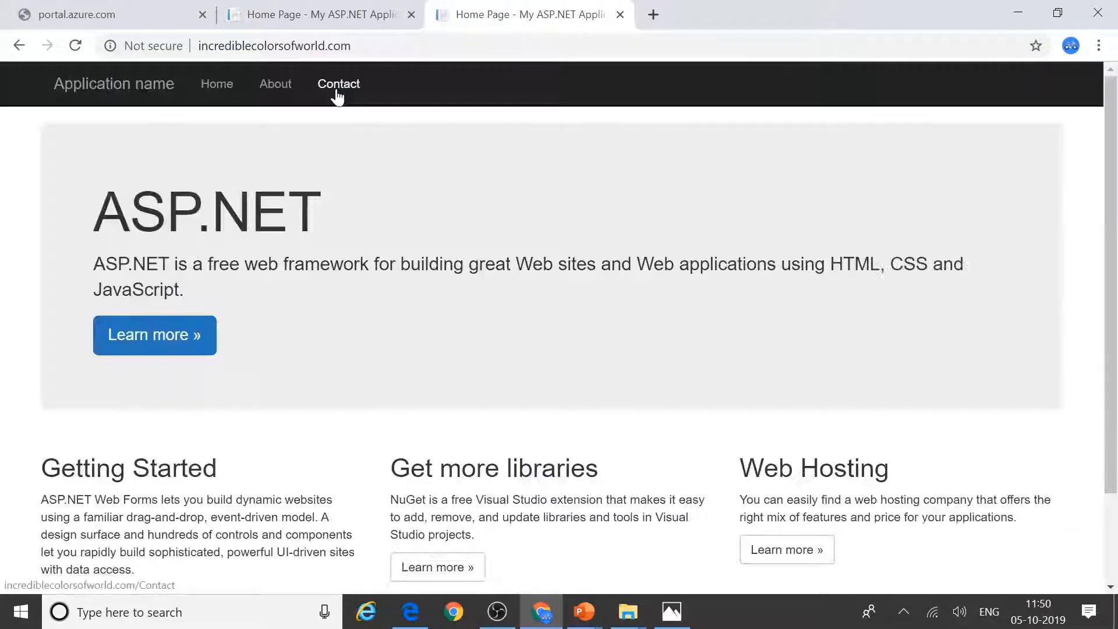
pyautogui.scroll(-2, 581, 436)
pyautogui.scroll(2, 581, 436)
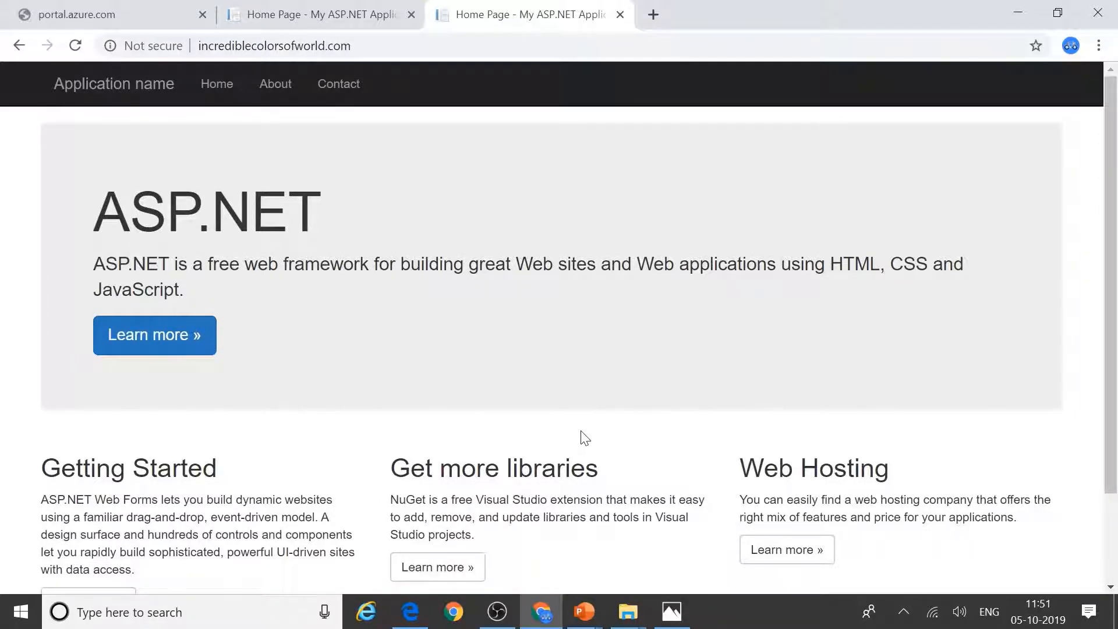
pyautogui.scroll(-1, 584, 438)
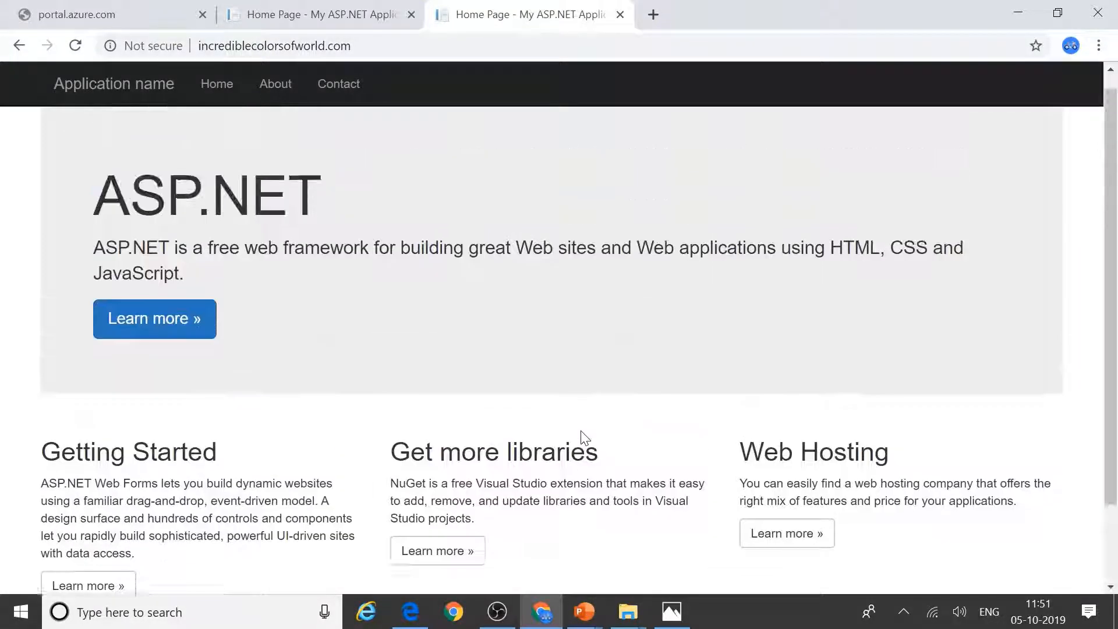
pyautogui.scroll(1, 584, 438)
pyautogui.click(273, 46)
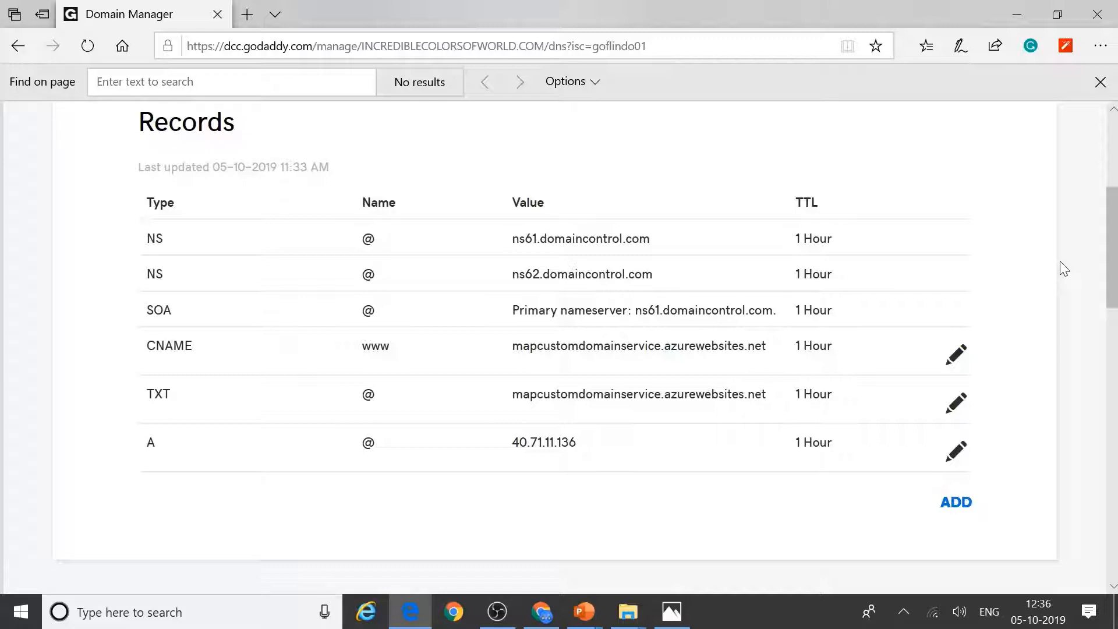
# Step: Save a CNAME record with host * pointing to mapcustomdomainservice.azurewebsites.net
pyautogui.click(951, 503)
pyautogui.click(280, 375)
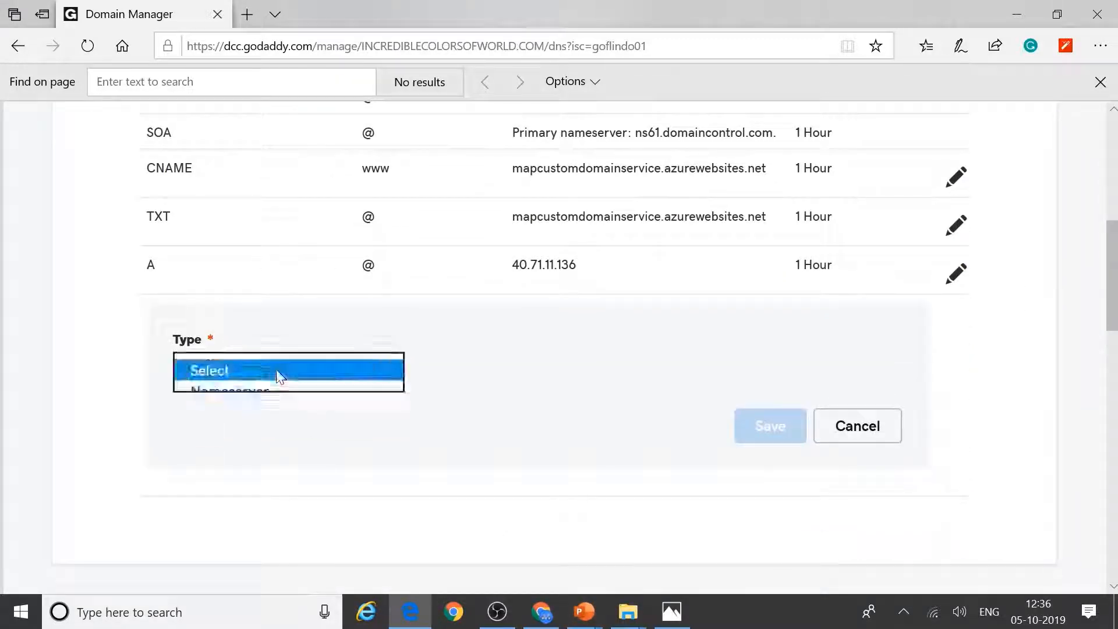
pyautogui.click(249, 432)
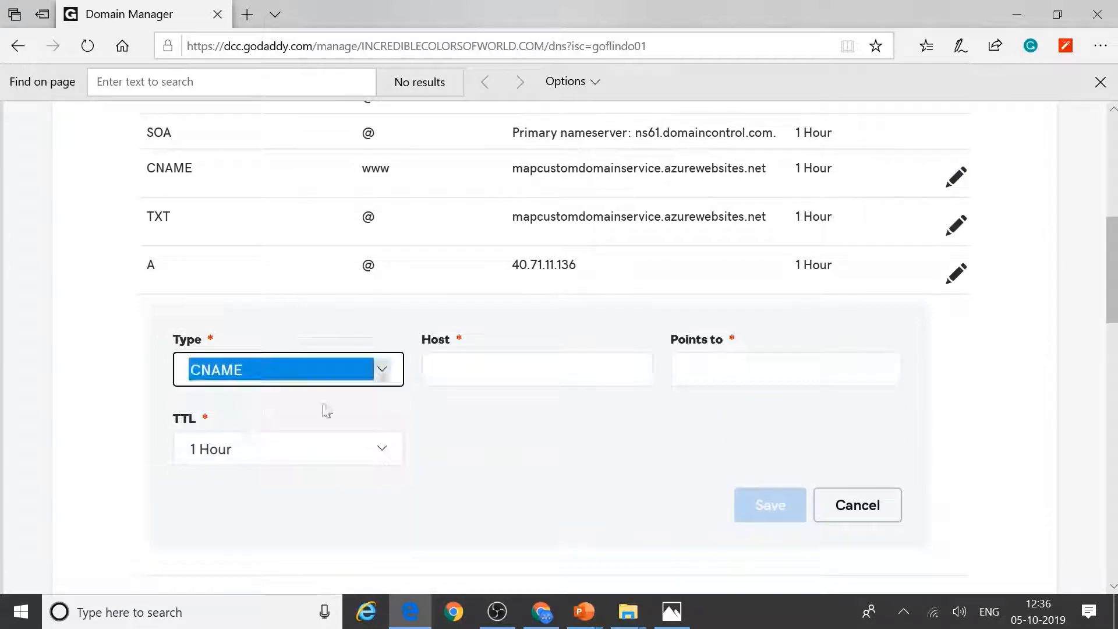
pyautogui.press('Tab')
pyautogui.write('*')
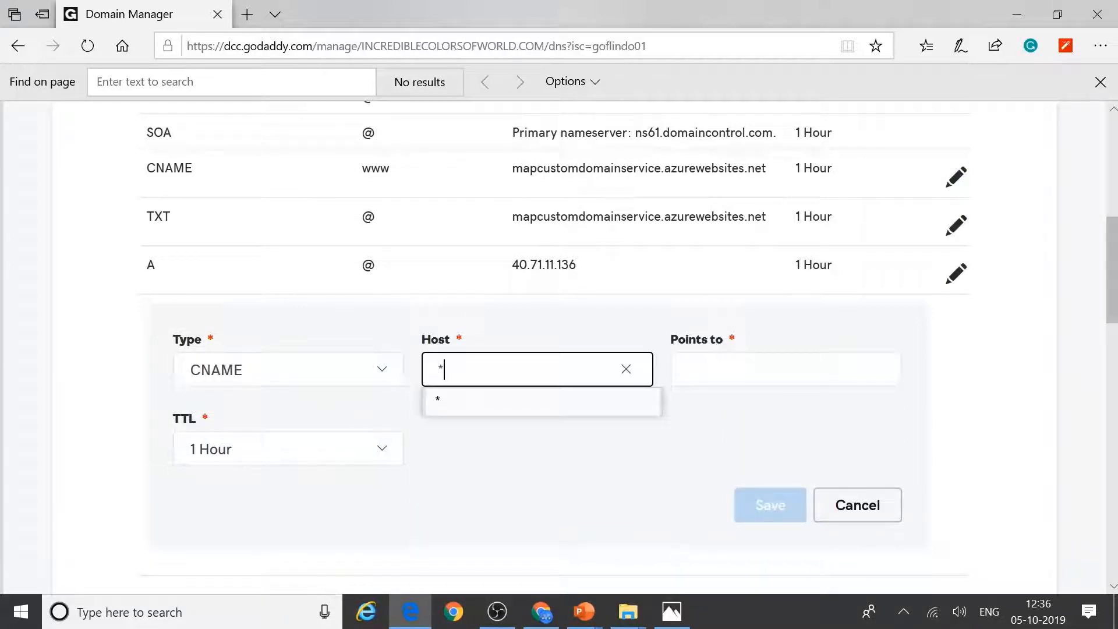
pyautogui.press('Tab')
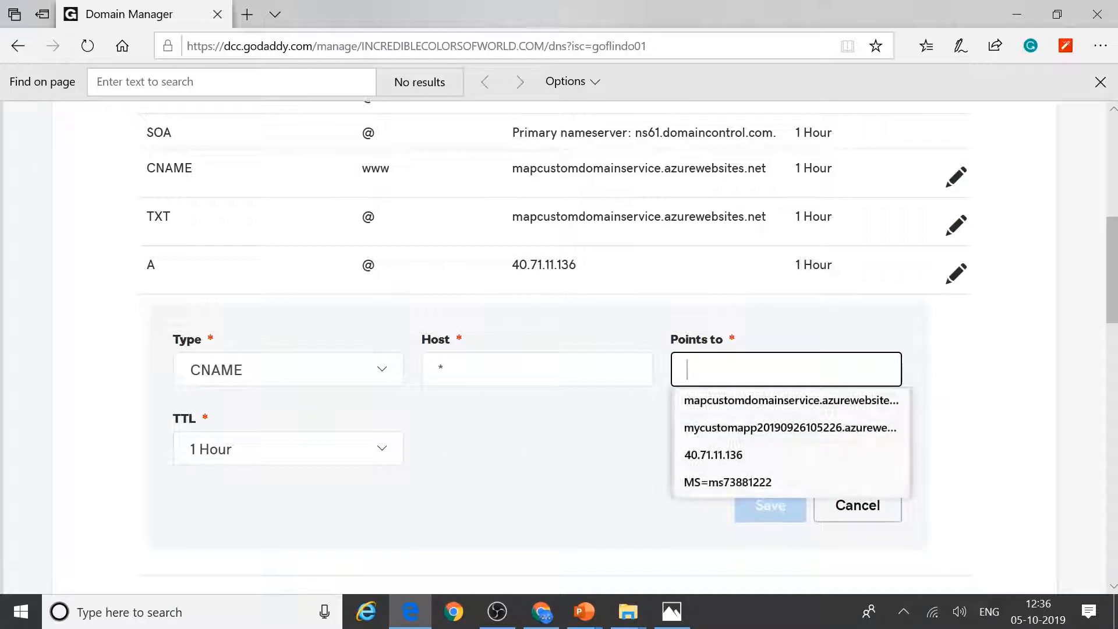
pyautogui.press('Down')
pyautogui.click(746, 412)
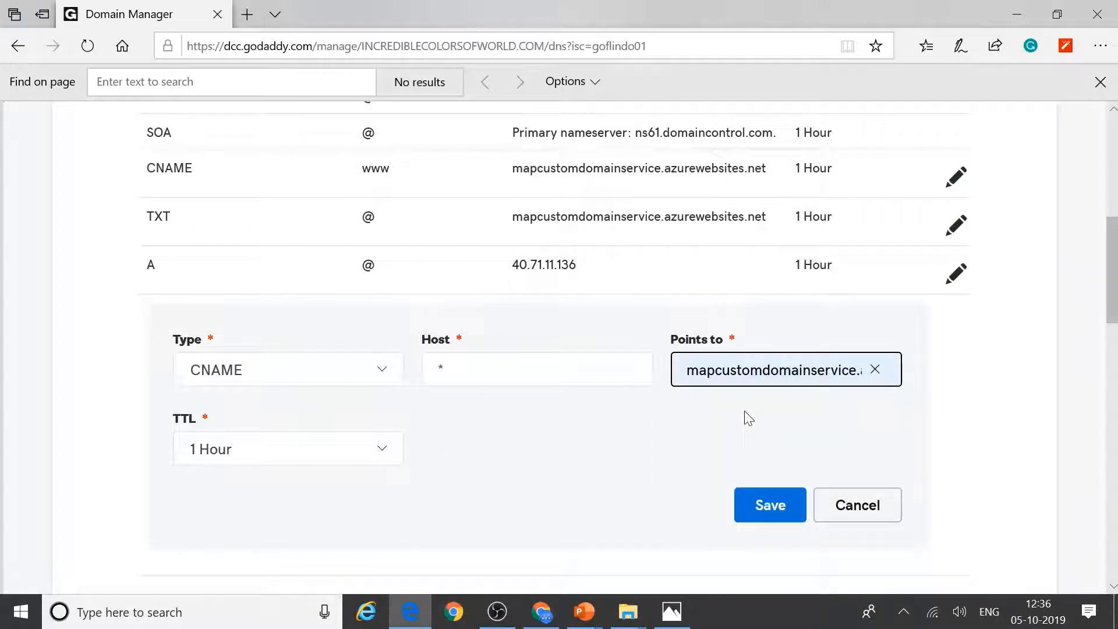
pyautogui.click(774, 515)
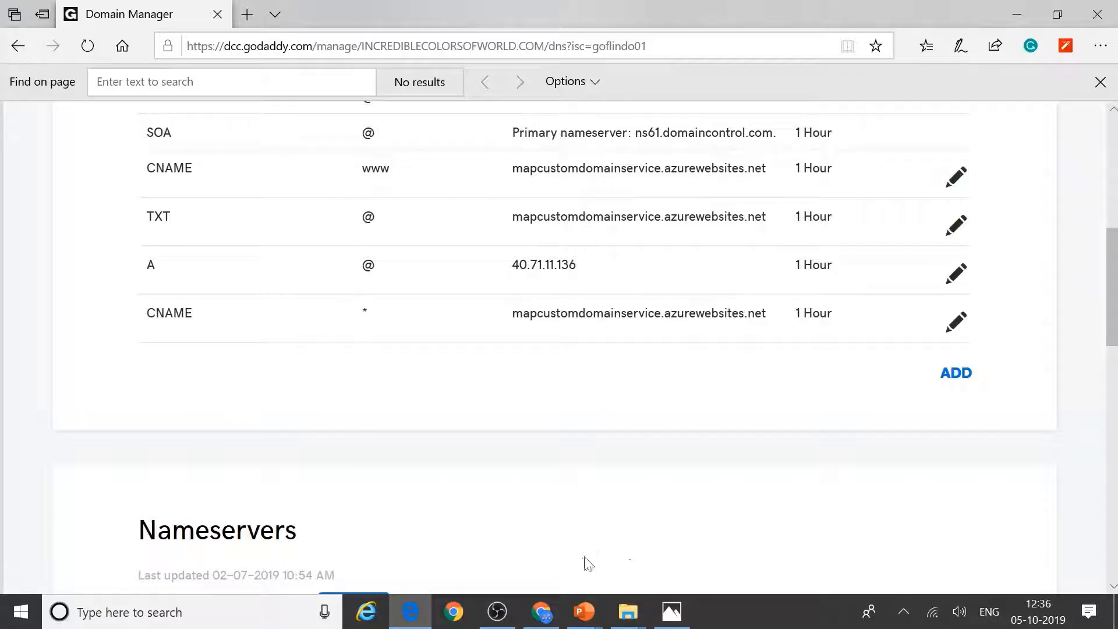
pyautogui.click(547, 621)
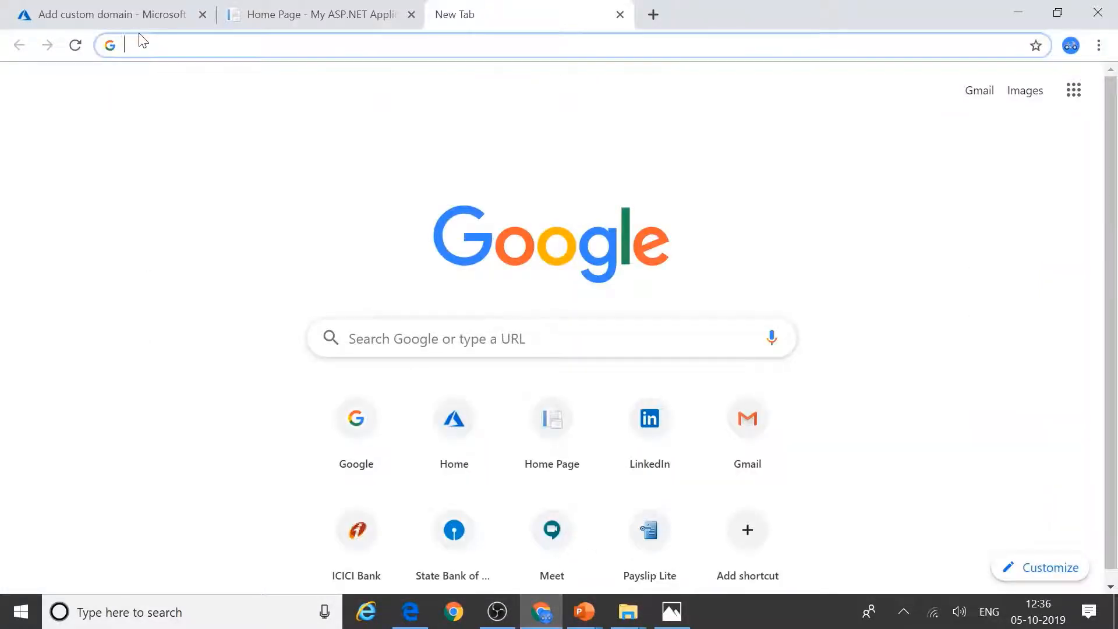
# Step: Validate sub1.incrediblecolorsofworld.com in the Add custom domain blade, rerunning the check once
pyautogui.click(153, 15)
pyautogui.scroll(4, 962, 373)
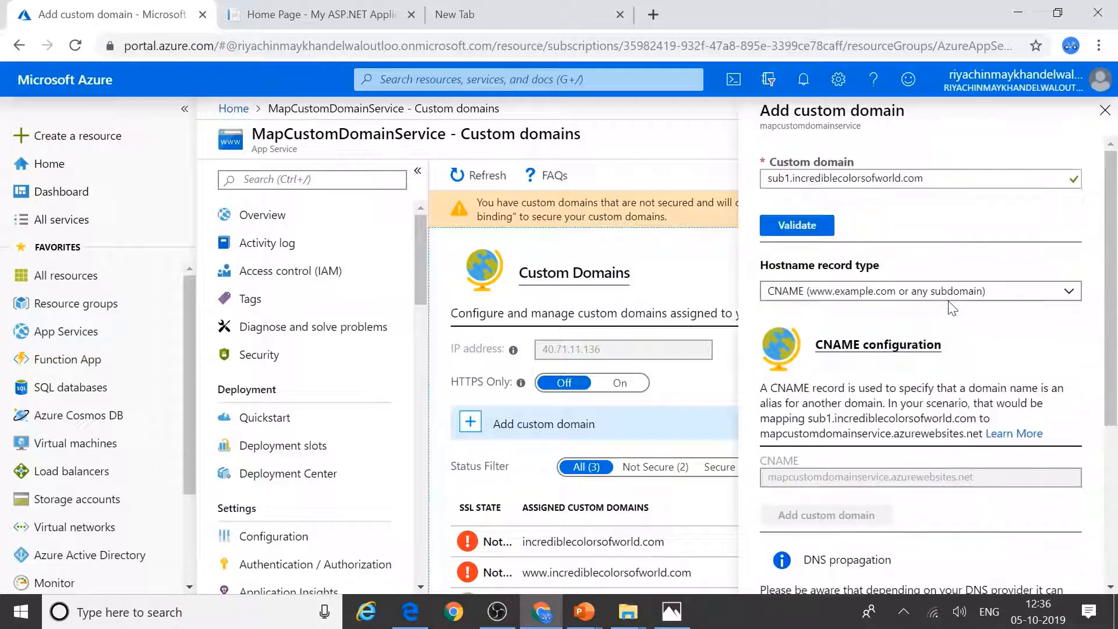
pyautogui.click(939, 179)
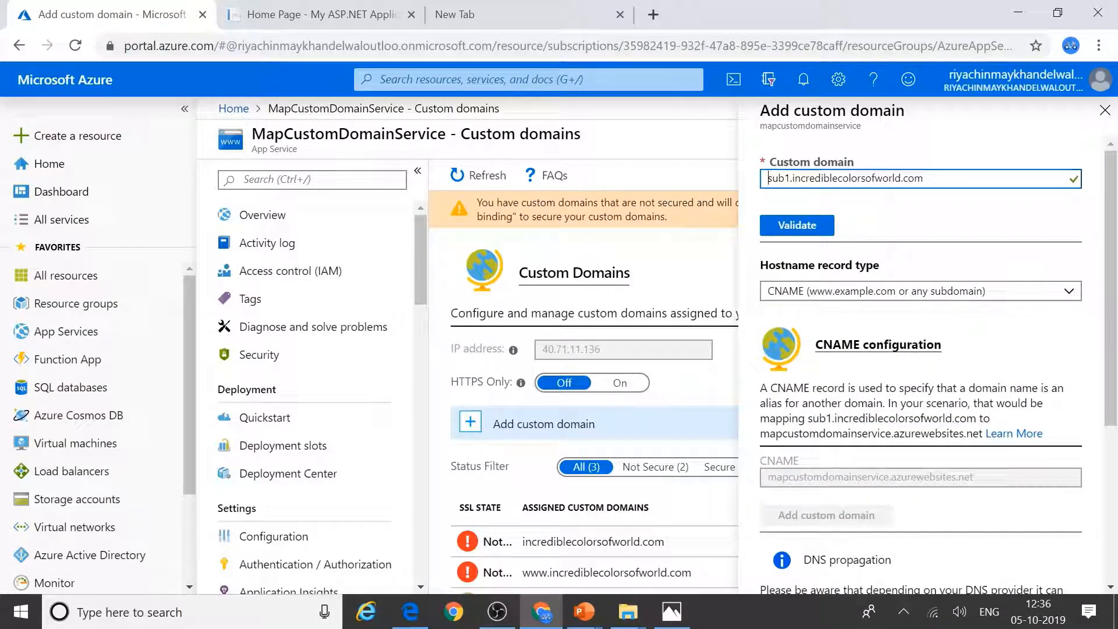
pyautogui.hotkey('ctrl', 'a')
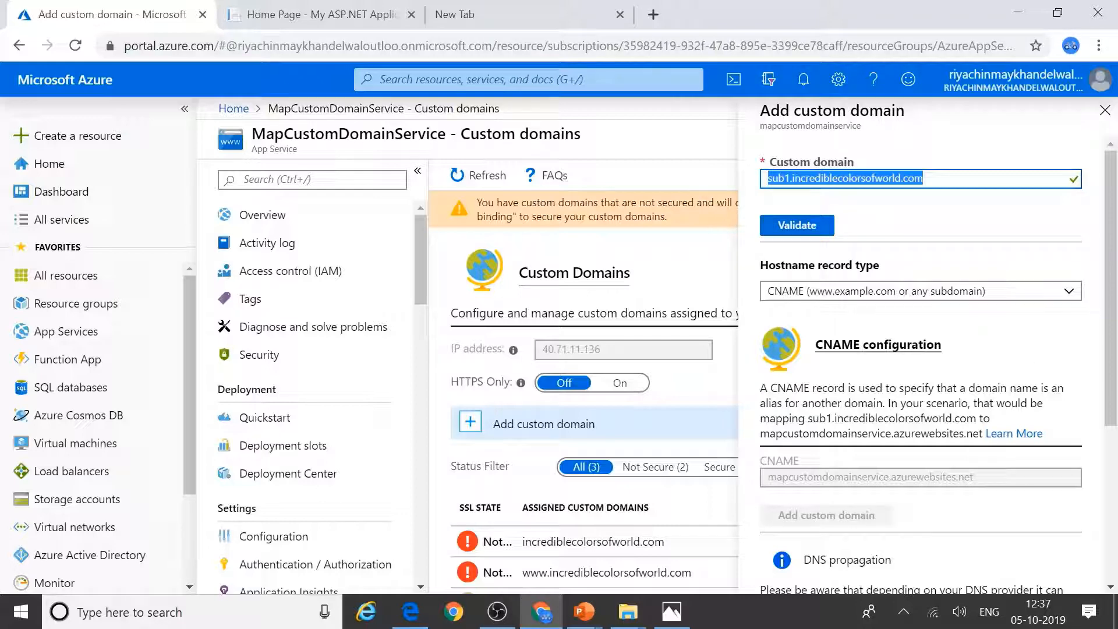
pyautogui.click(782, 229)
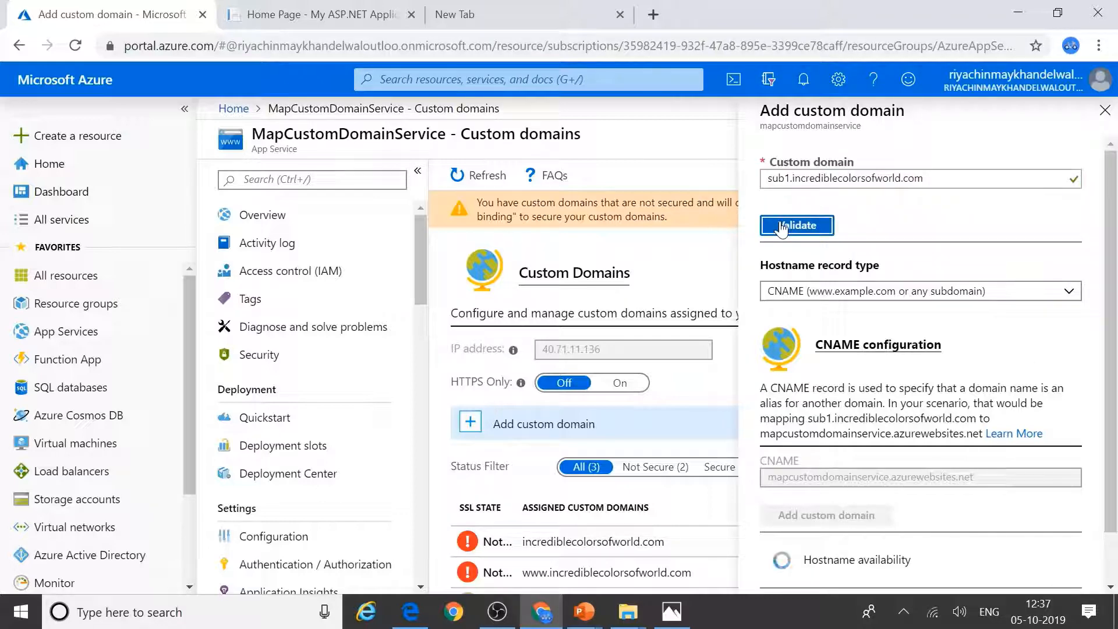
pyautogui.scroll(-4, 935, 371)
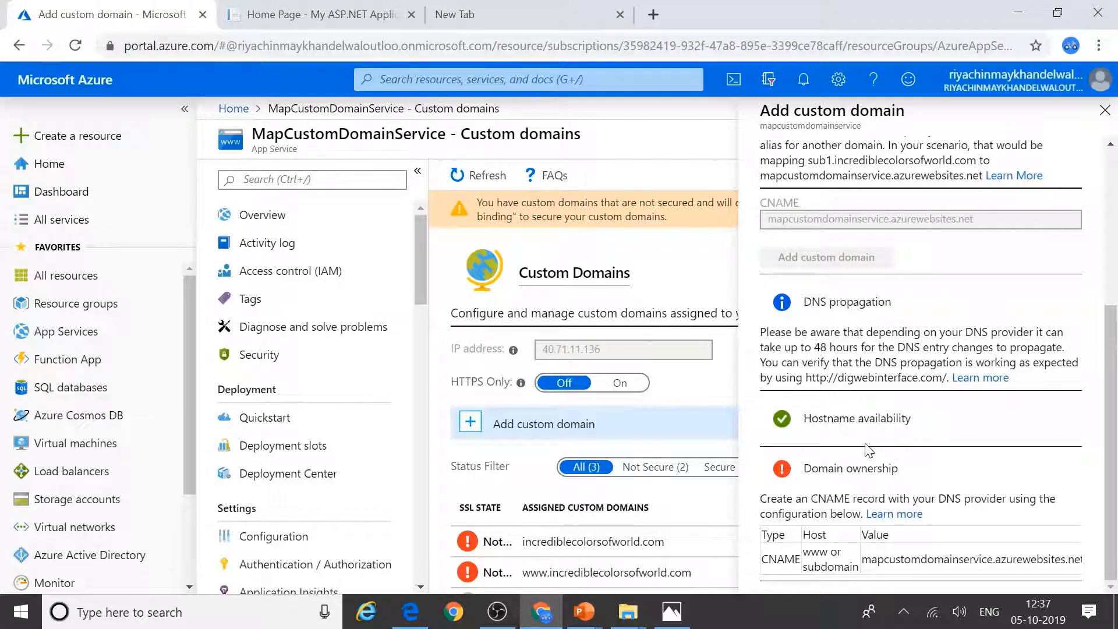
pyautogui.scroll(4, 865, 450)
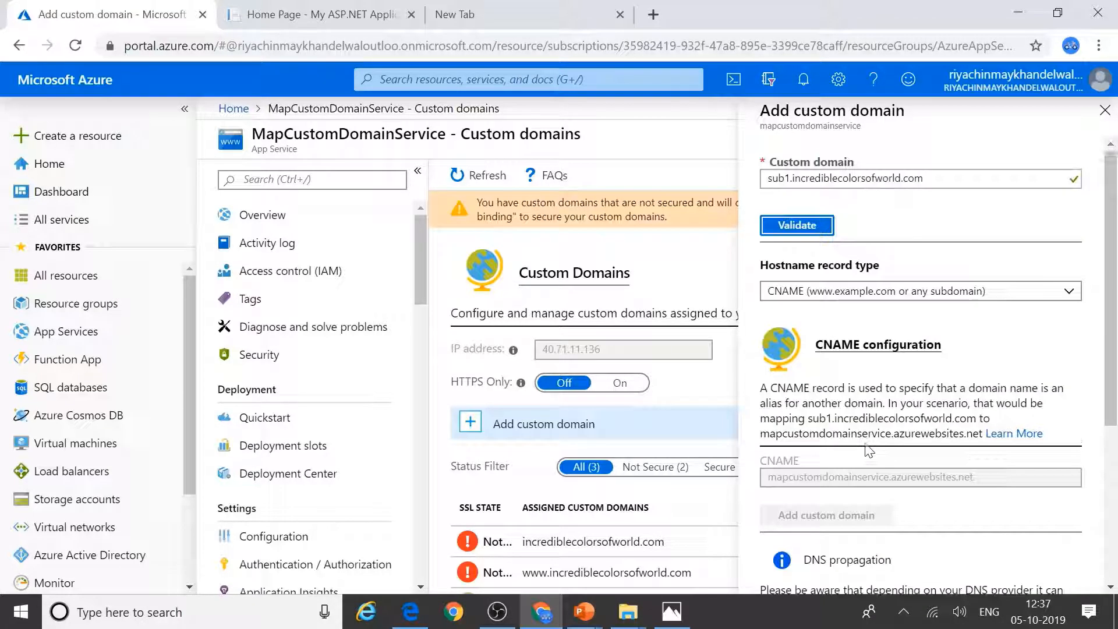
pyautogui.click(810, 231)
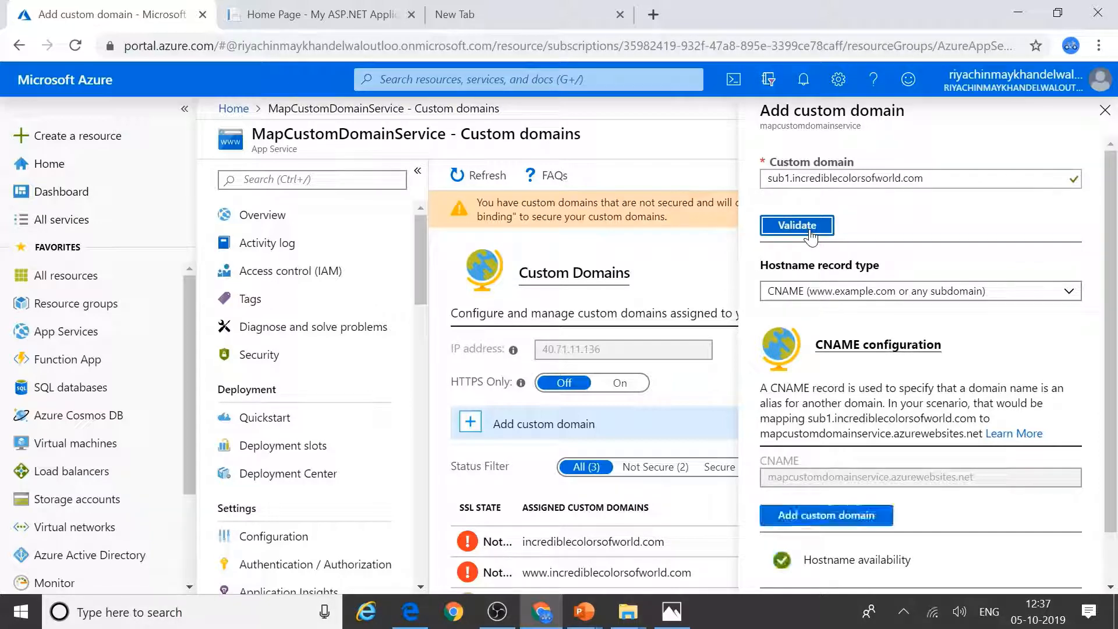
pyautogui.scroll(-1, 811, 236)
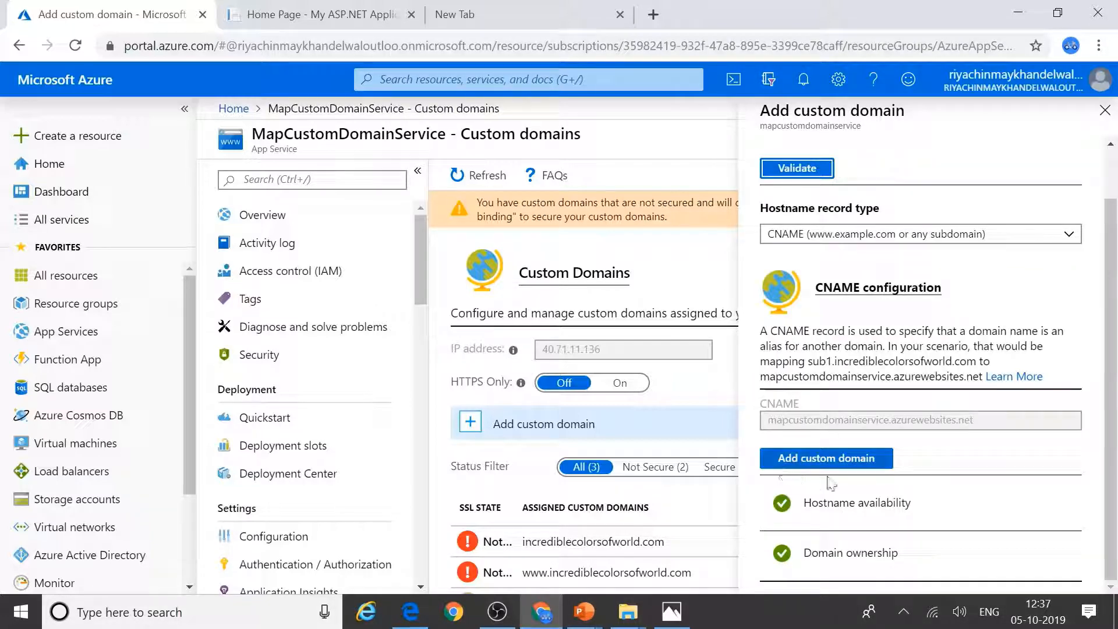
pyautogui.scroll(1, 910, 472)
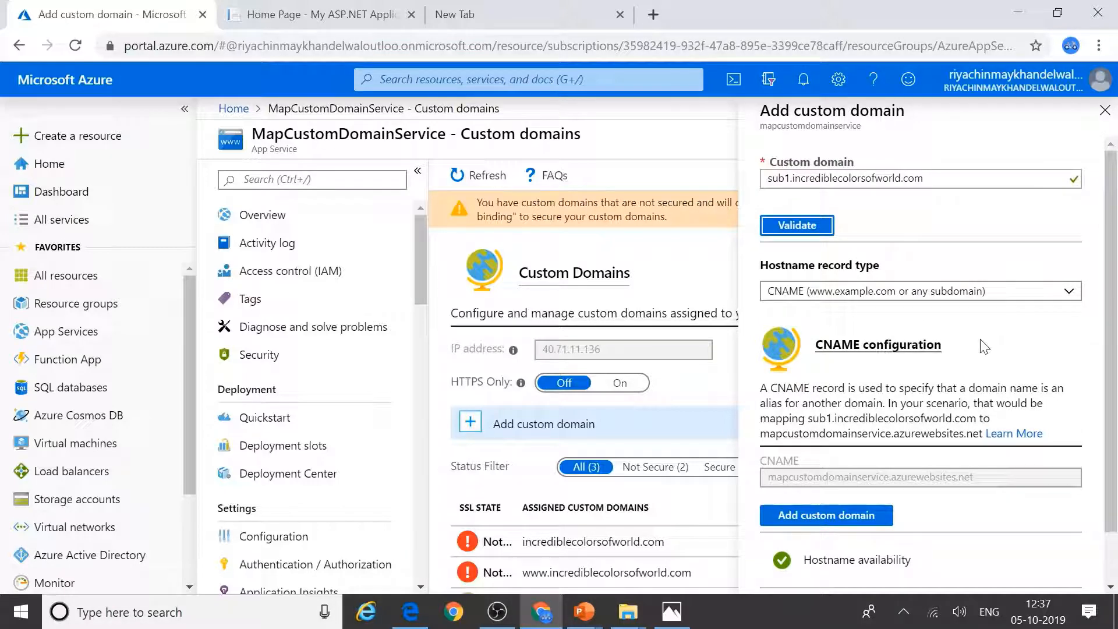
pyautogui.scroll(-1, 985, 346)
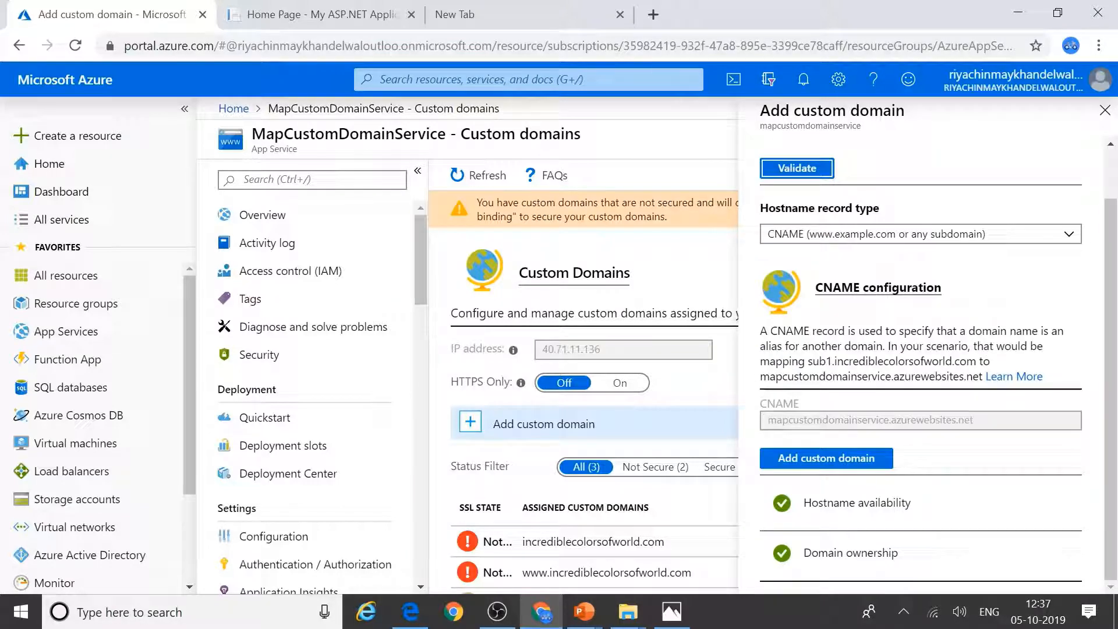
pyautogui.scroll(1, 984, 347)
pyautogui.scroll(-1, 932, 407)
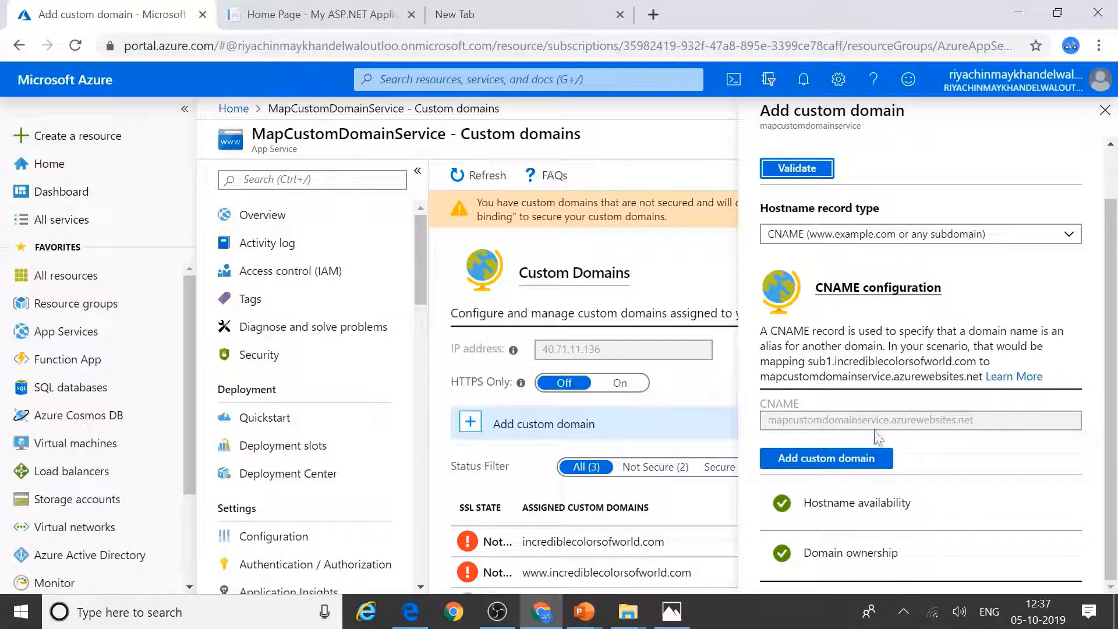
# Step: Add sub1.incrediblecolorsofworld.com and check it appears in the custom domains list
pyautogui.click(772, 461)
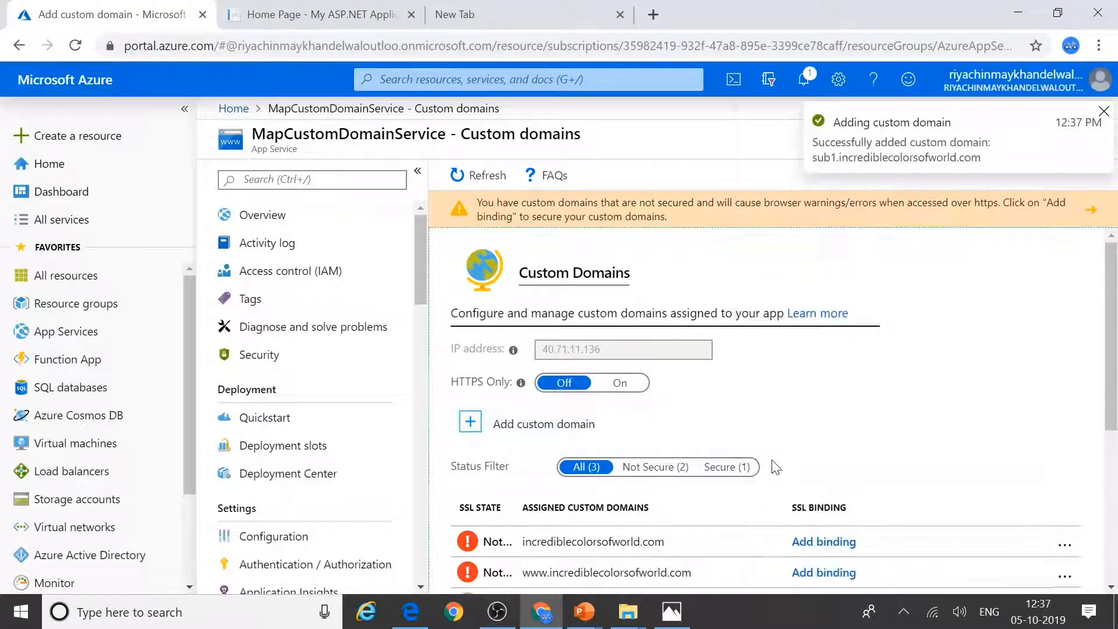
pyautogui.scroll(-3, 776, 466)
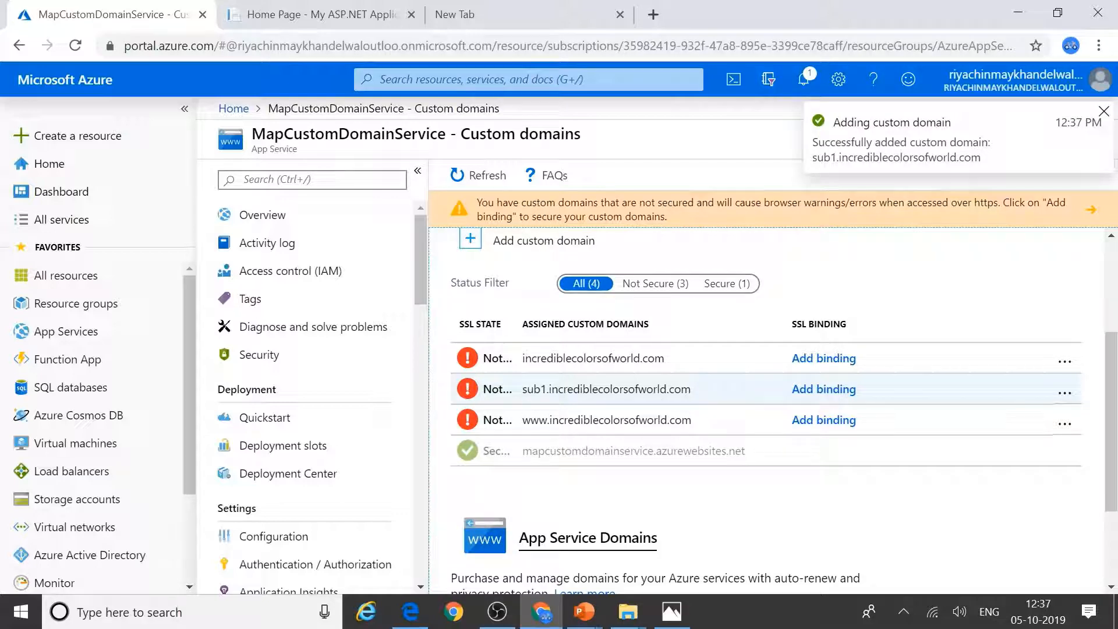
pyautogui.doubleClick(717, 391)
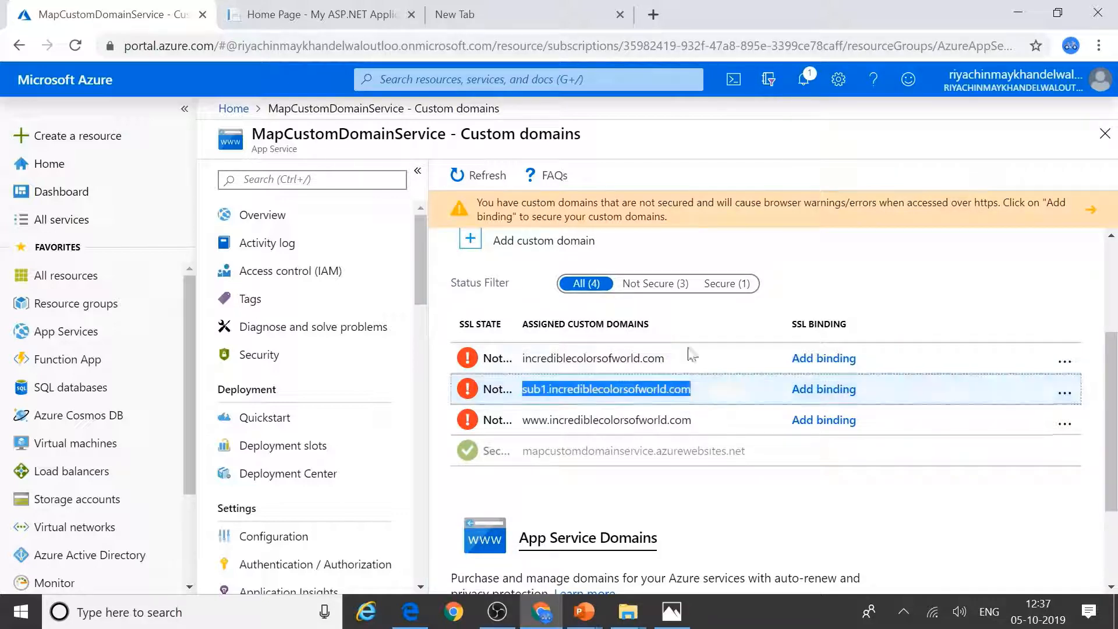
pyautogui.scroll(3, 662, 322)
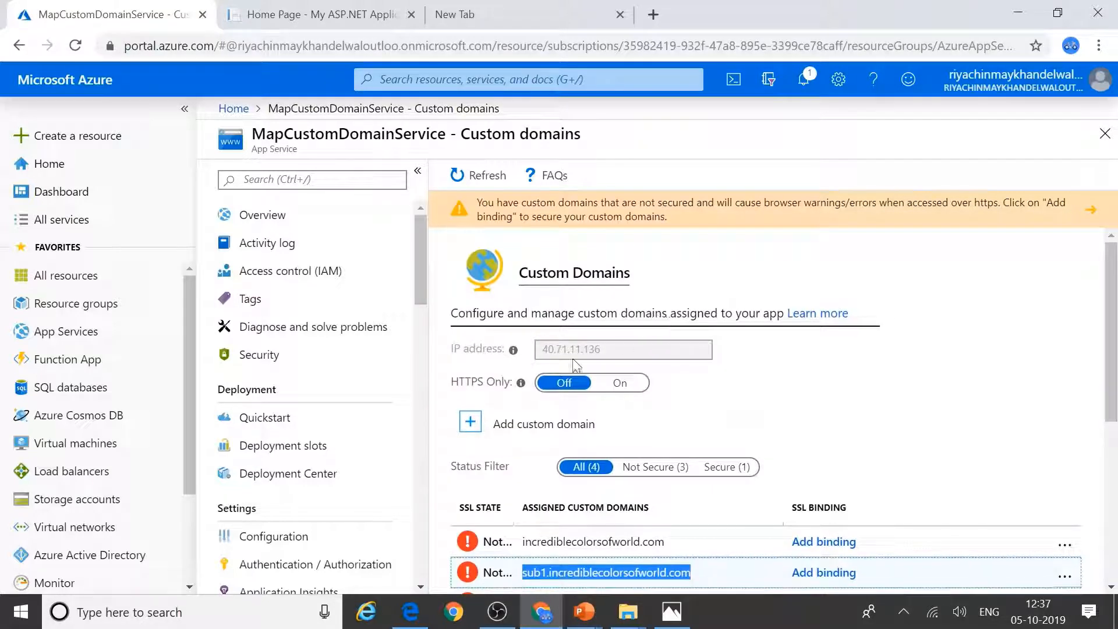
# Step: Enter sub2.incrediblecolorsofworld.com, validate it, and add it as a custom domain
pyautogui.click(473, 424)
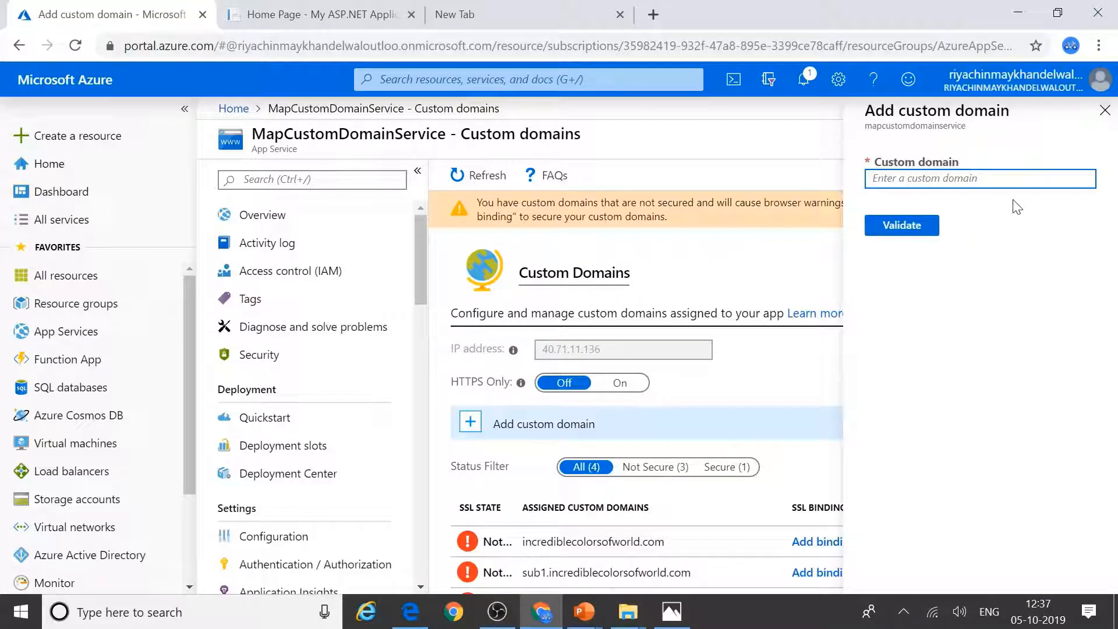
pyautogui.write('sub2')
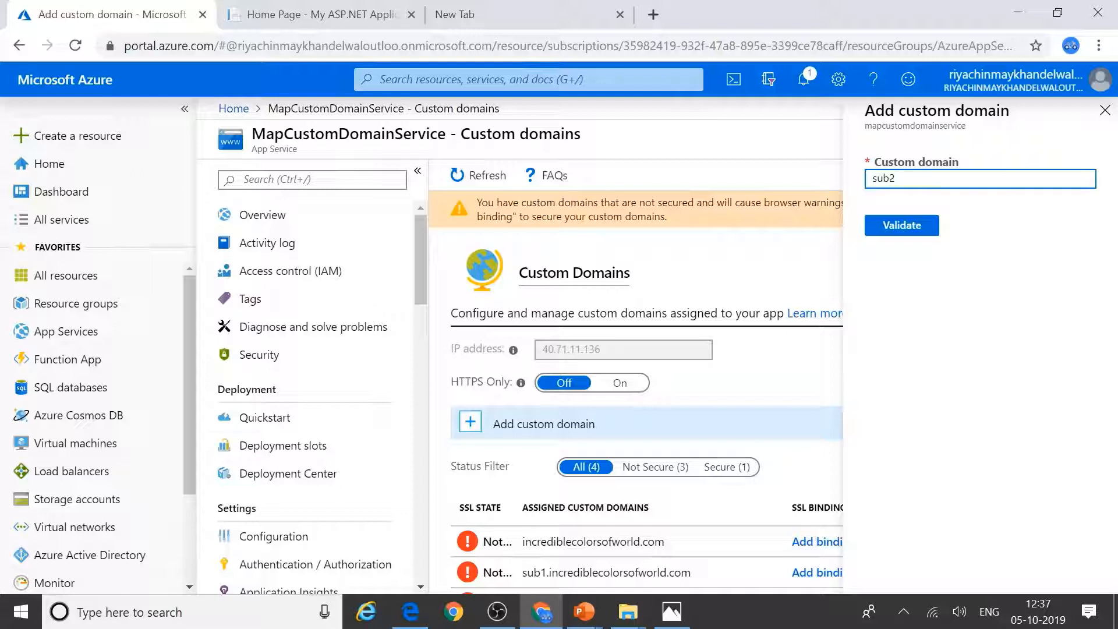
pyautogui.write('.incrediblecolorsofworld.com')
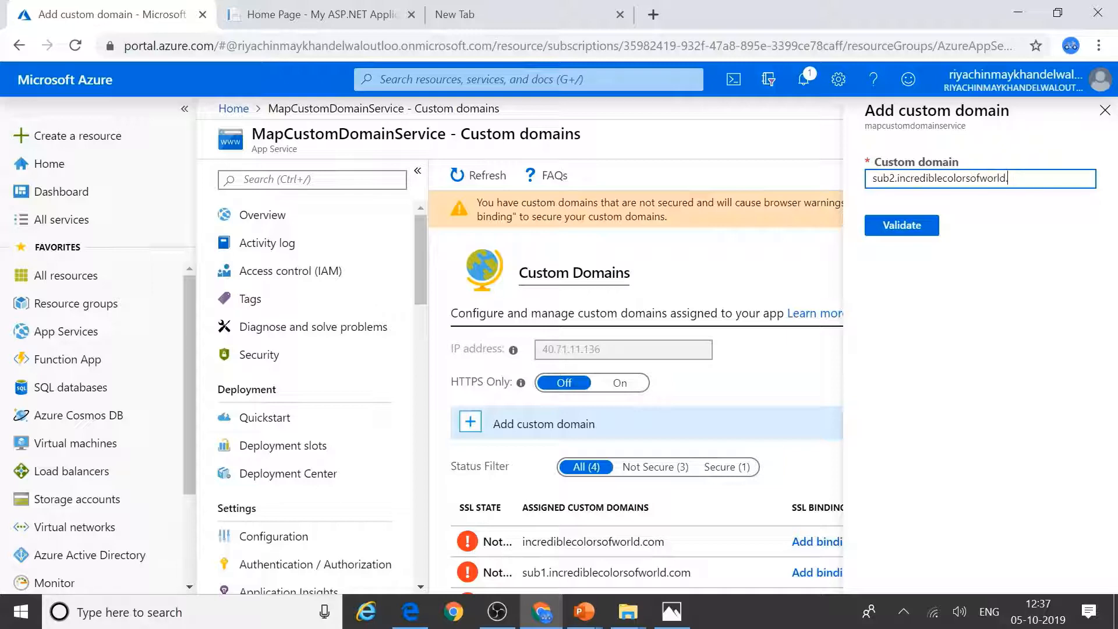
pyautogui.click(900, 232)
pyautogui.scroll(-1, 964, 349)
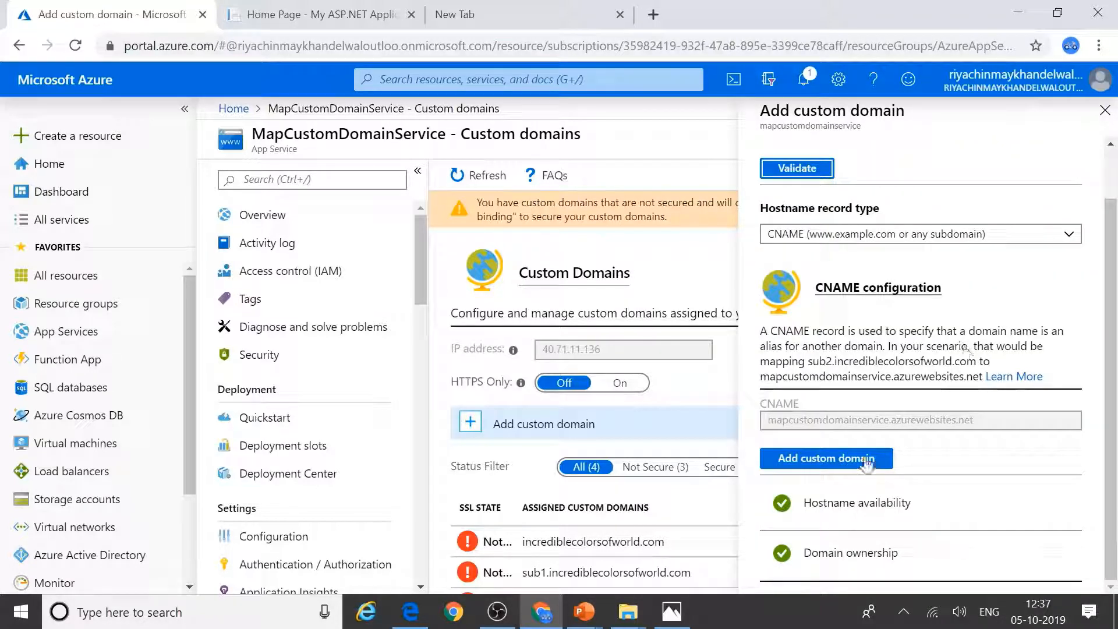
pyautogui.click(793, 460)
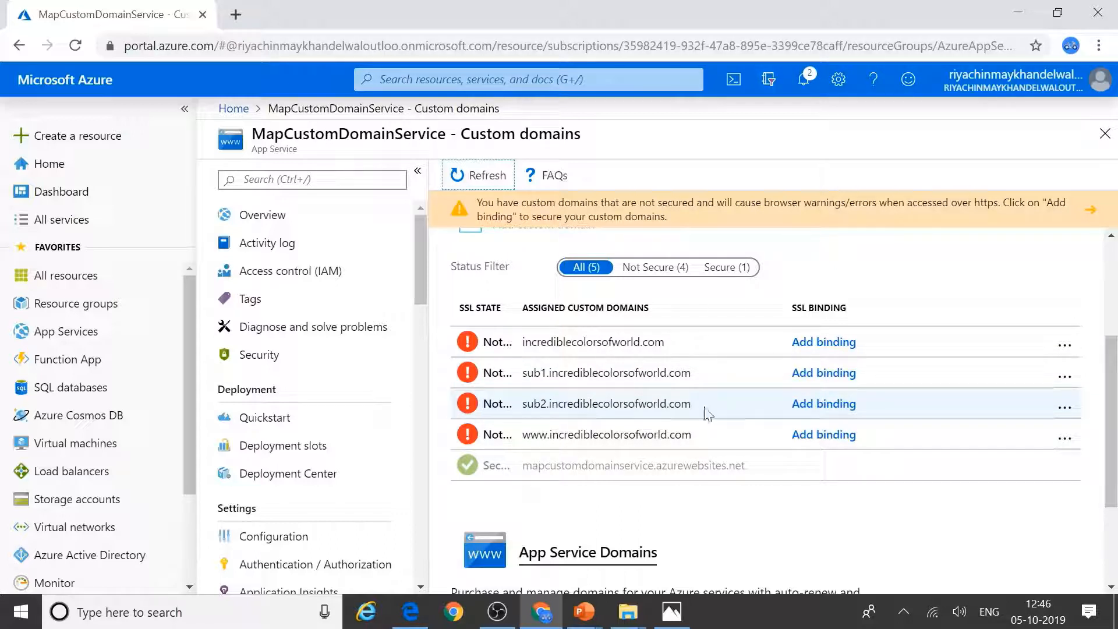
pyautogui.click(233, 16)
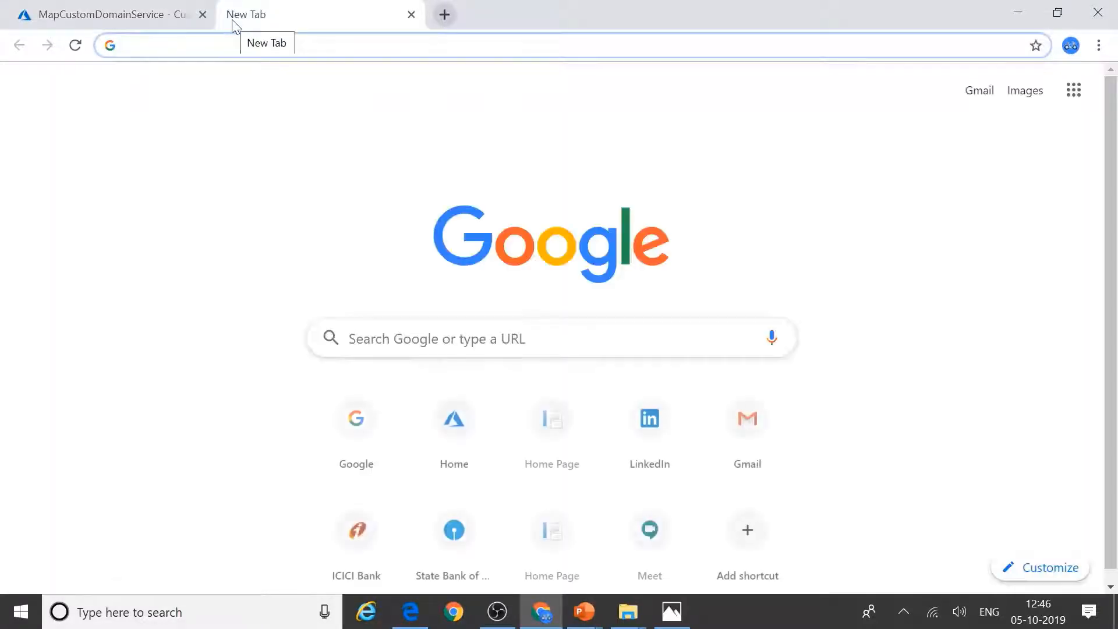
pyautogui.write('http')
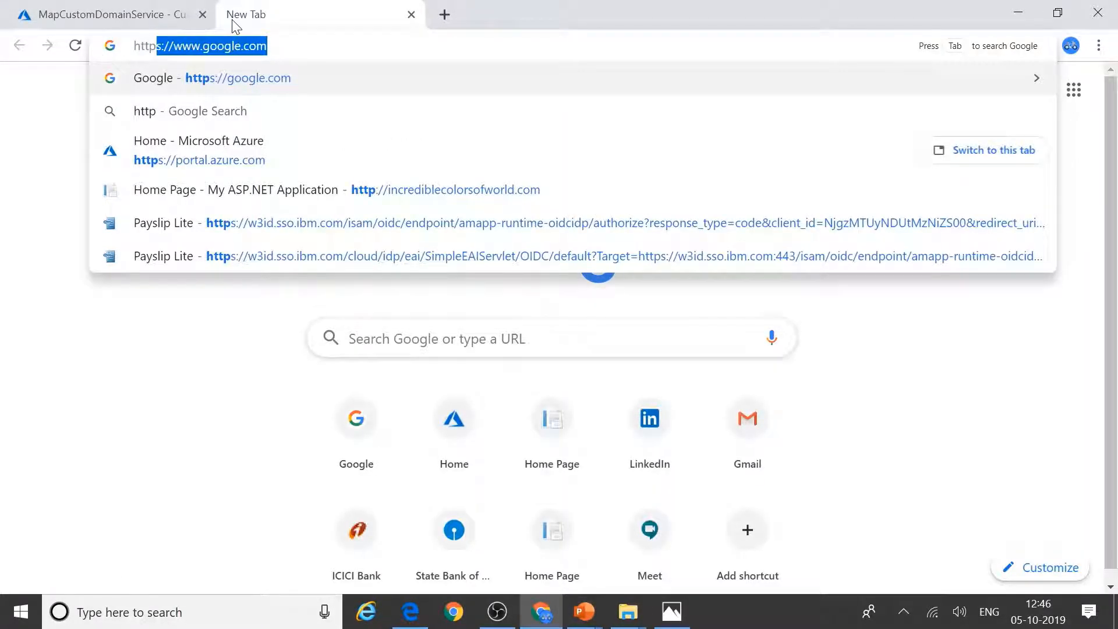
pyautogui.press('BackSpace')
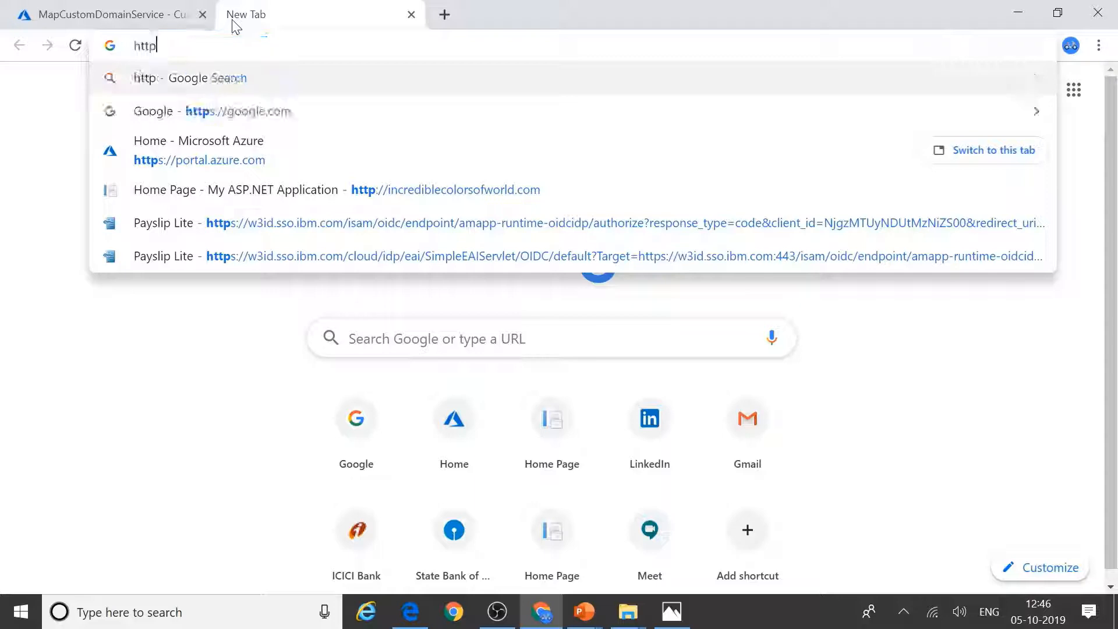
pyautogui.write('://')
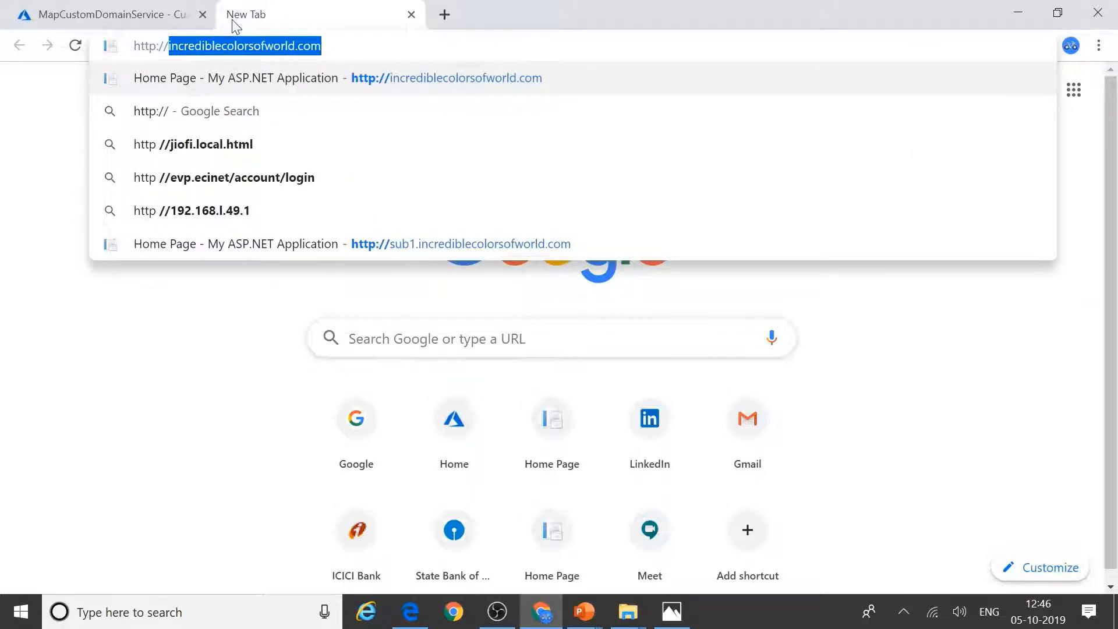
pyautogui.press('Left')
pyautogui.write('sub1.')
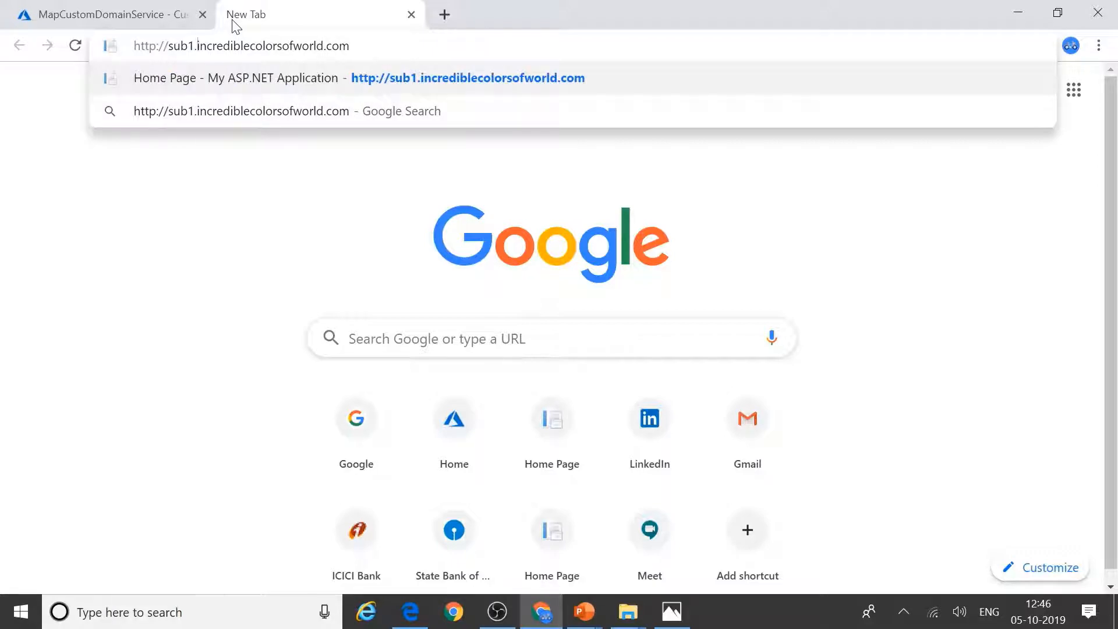
pyautogui.press('Return')
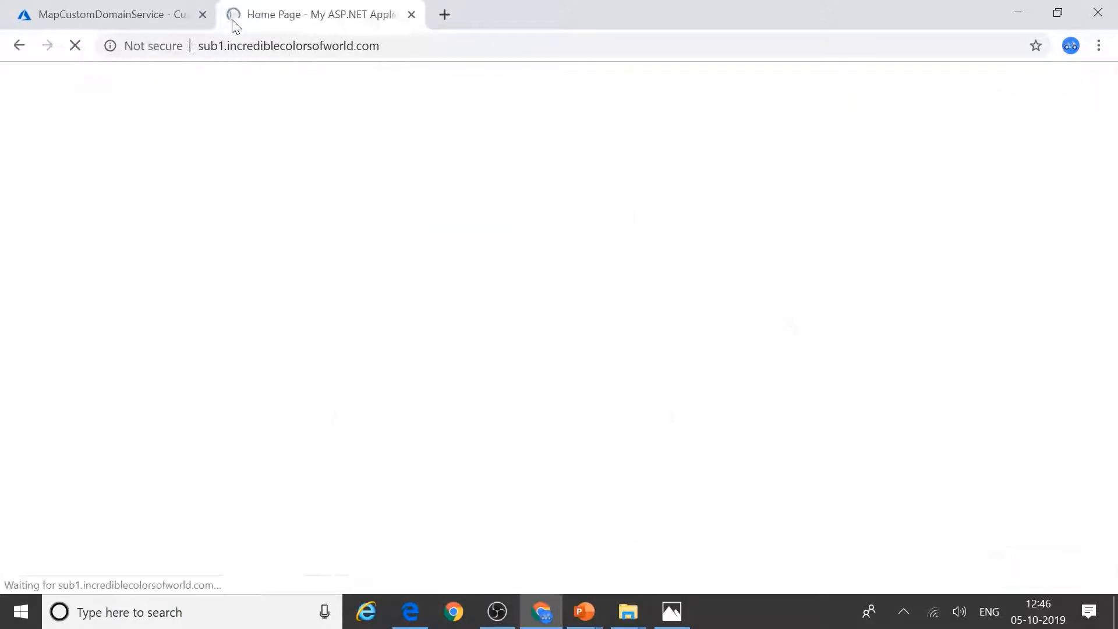
pyautogui.scroll(-2, 463, 392)
pyautogui.scroll(2, 460, 384)
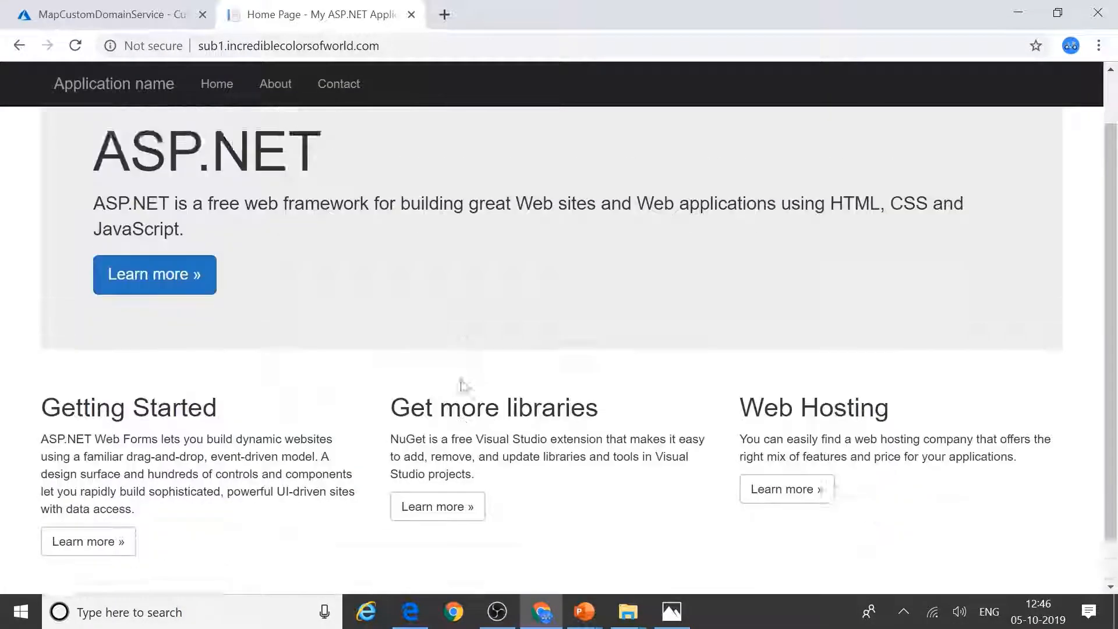
# Step: Load sub2.incrediblecolorsofworld.com in another tab and confirm the same ASP.NET page appears
pyautogui.hotkey('ctrl', 'l')
pyautogui.hotkey('ctrl', 'c')
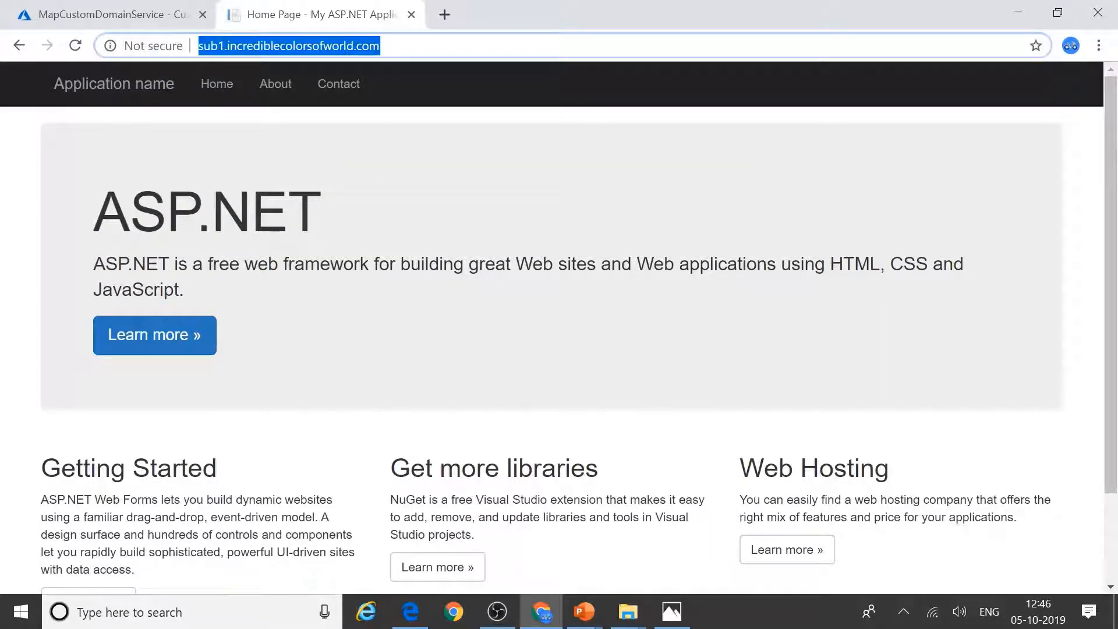
pyautogui.click(444, 15)
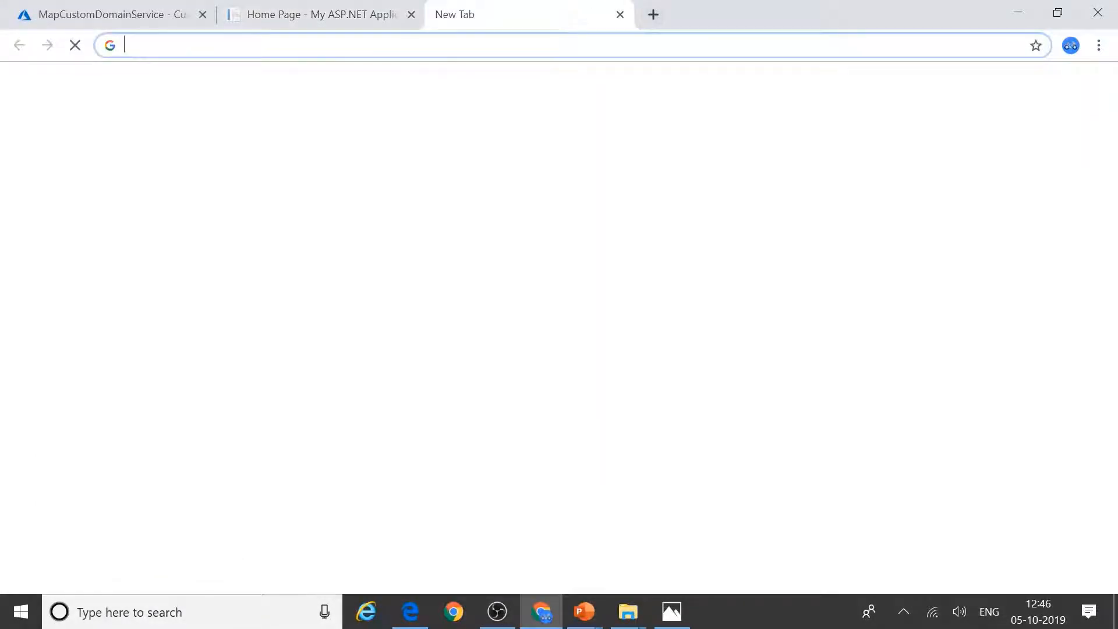
pyautogui.hotkey('ctrl', 'v')
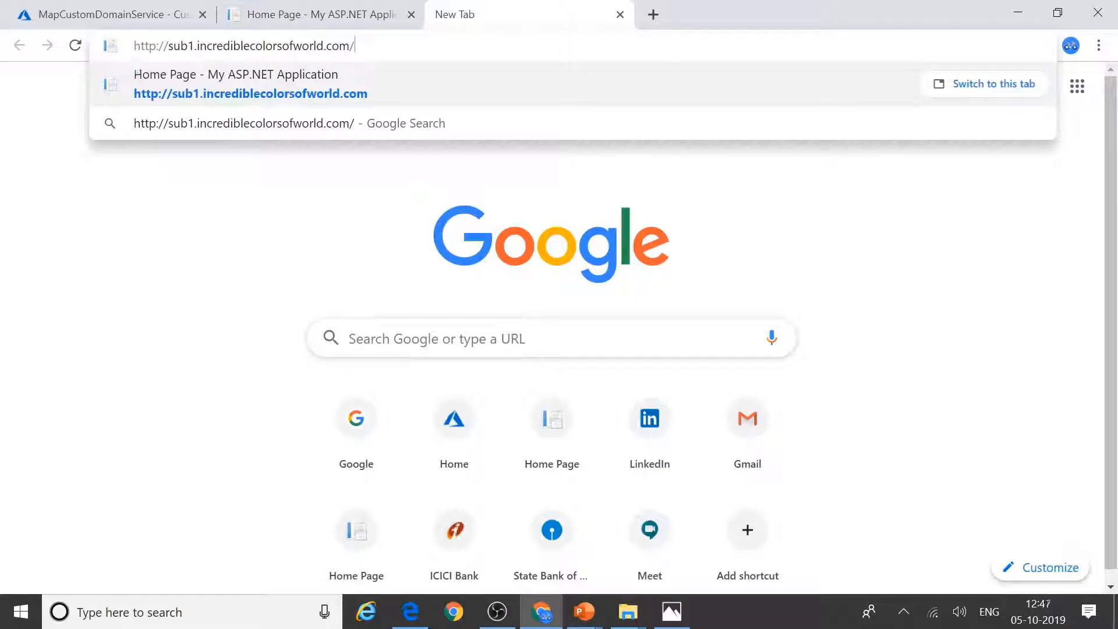
pyautogui.click(194, 45)
pyautogui.press('BackSpace')
pyautogui.write('2')
pyautogui.press('Return')
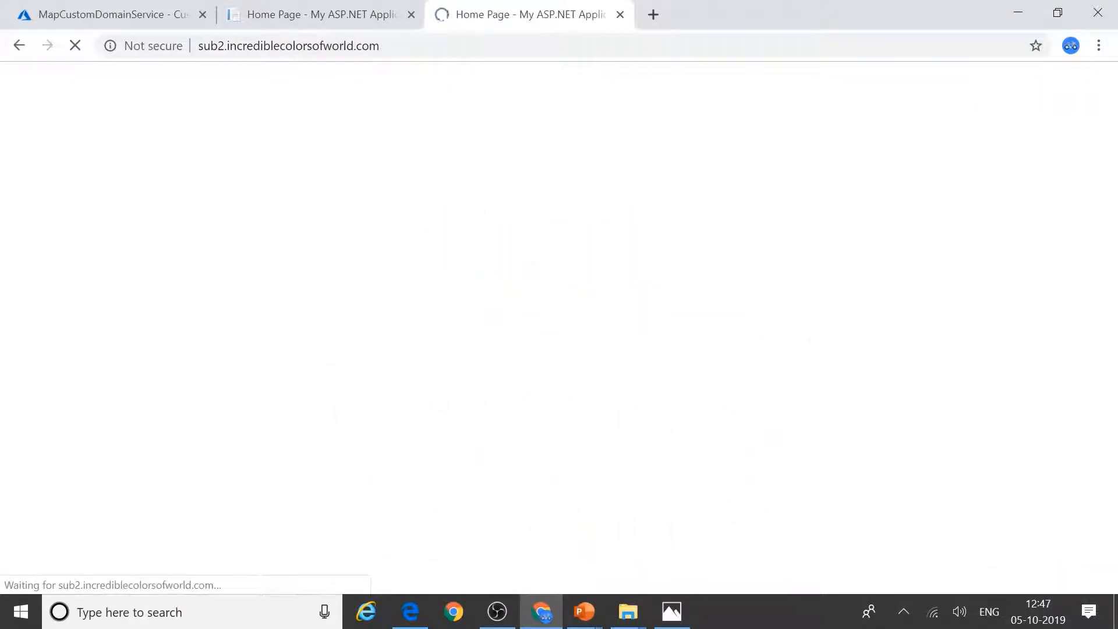
pyautogui.scroll(-2, 476, 396)
pyautogui.scroll(2, 476, 396)
pyautogui.scroll(-2, 476, 396)
pyautogui.scroll(1, 477, 396)
pyautogui.scroll(1, 479, 396)
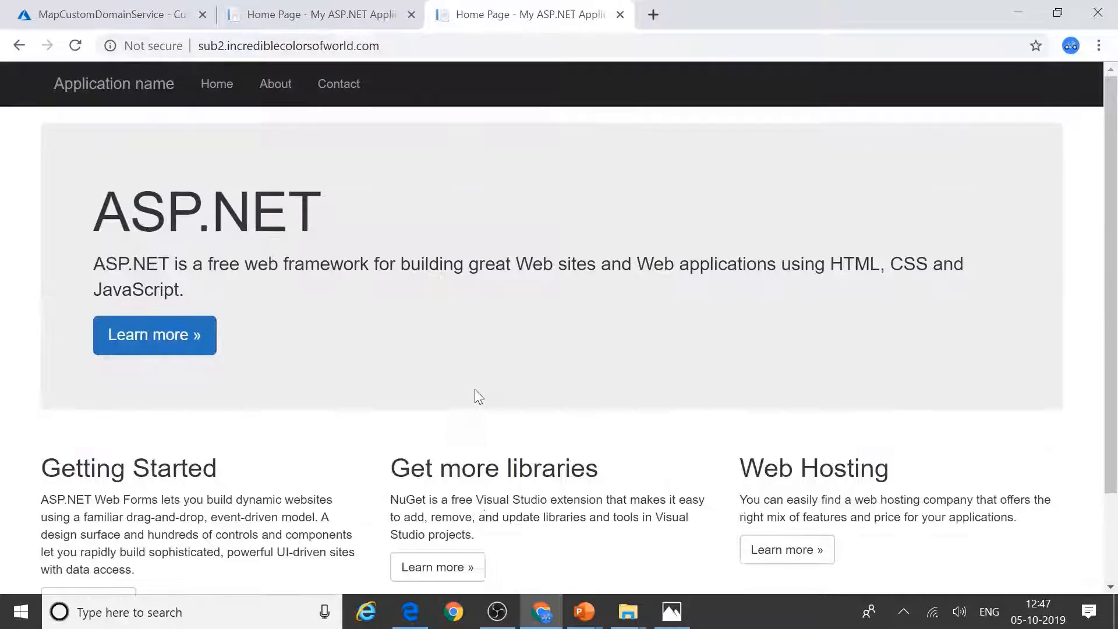
pyautogui.click(337, 15)
pyautogui.hotkey('ctrl', 'c')
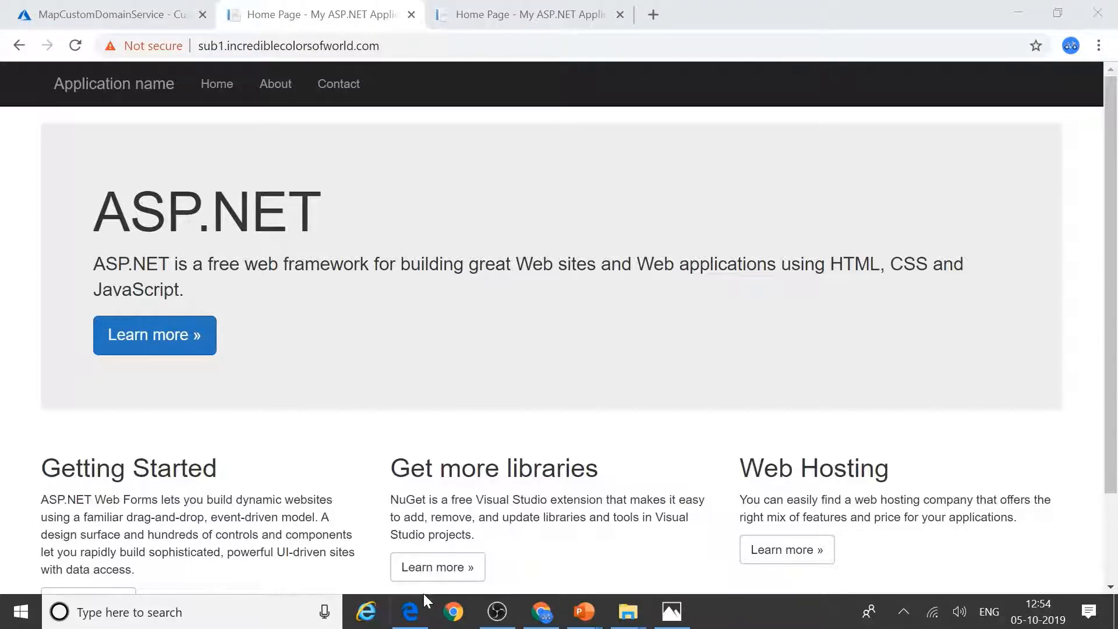
pyautogui.click(411, 610)
pyautogui.press('BackSpace')
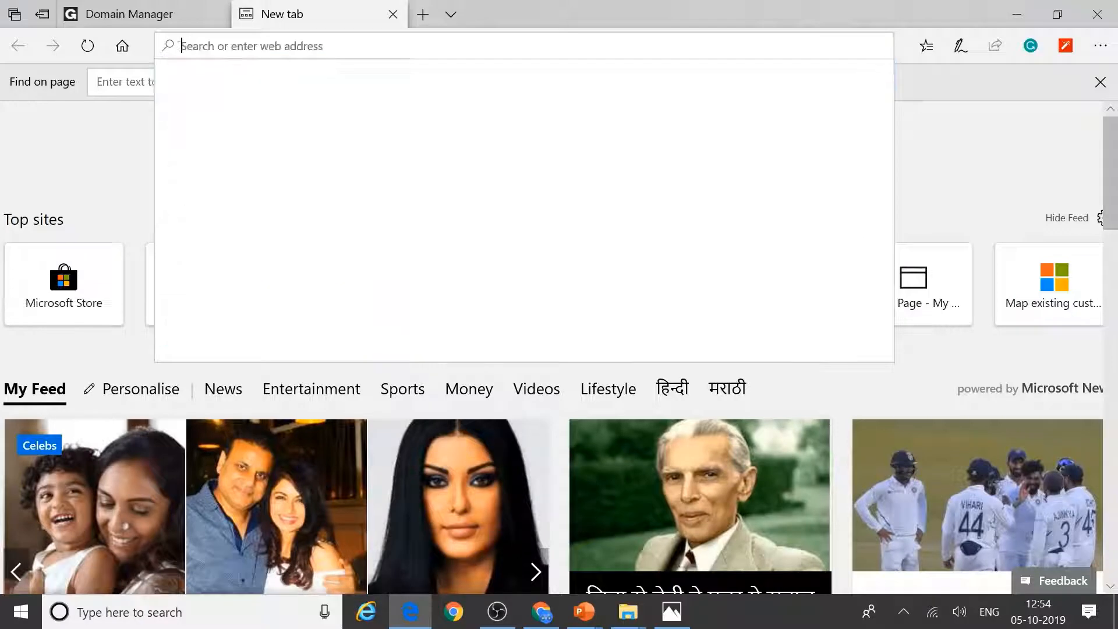
pyautogui.hotkey('ctrl', 'v')
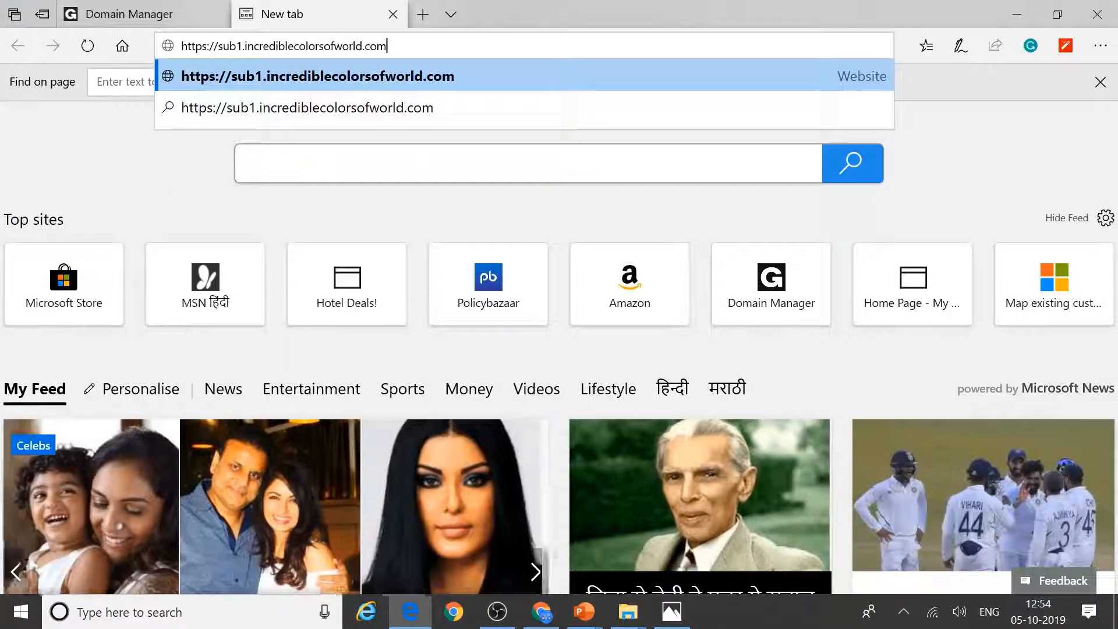
pyautogui.press('Return')
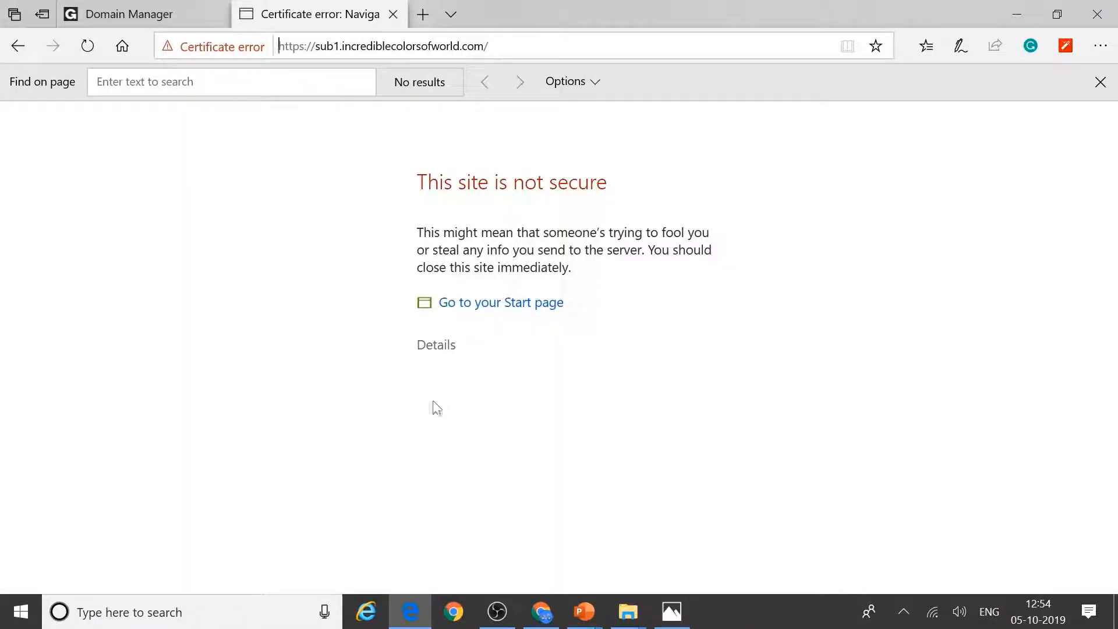
pyautogui.click(447, 349)
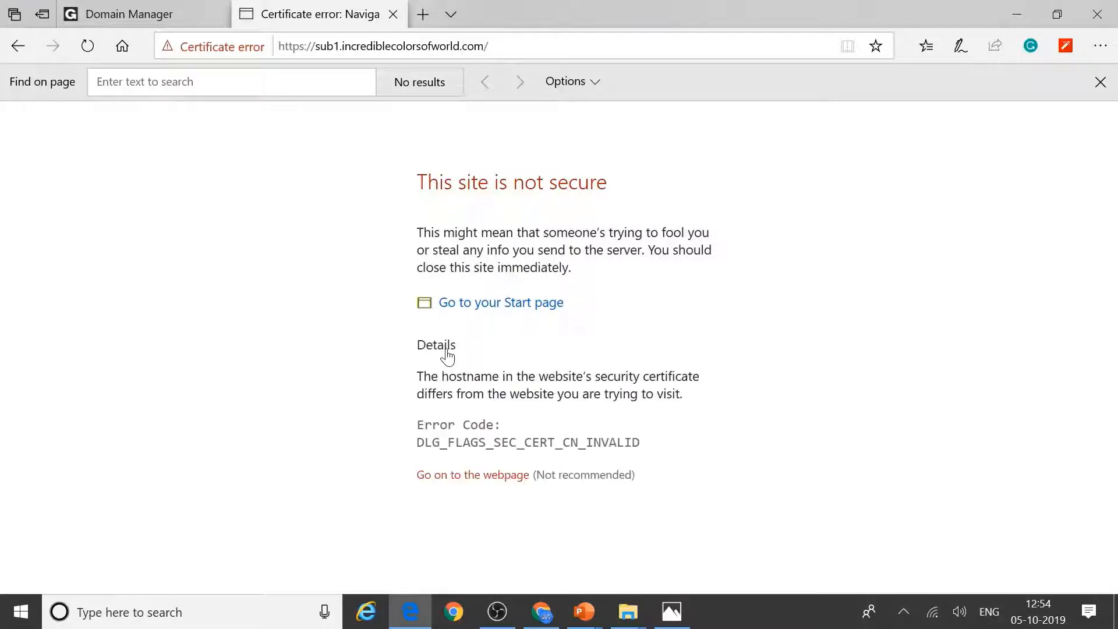
pyautogui.click(475, 476)
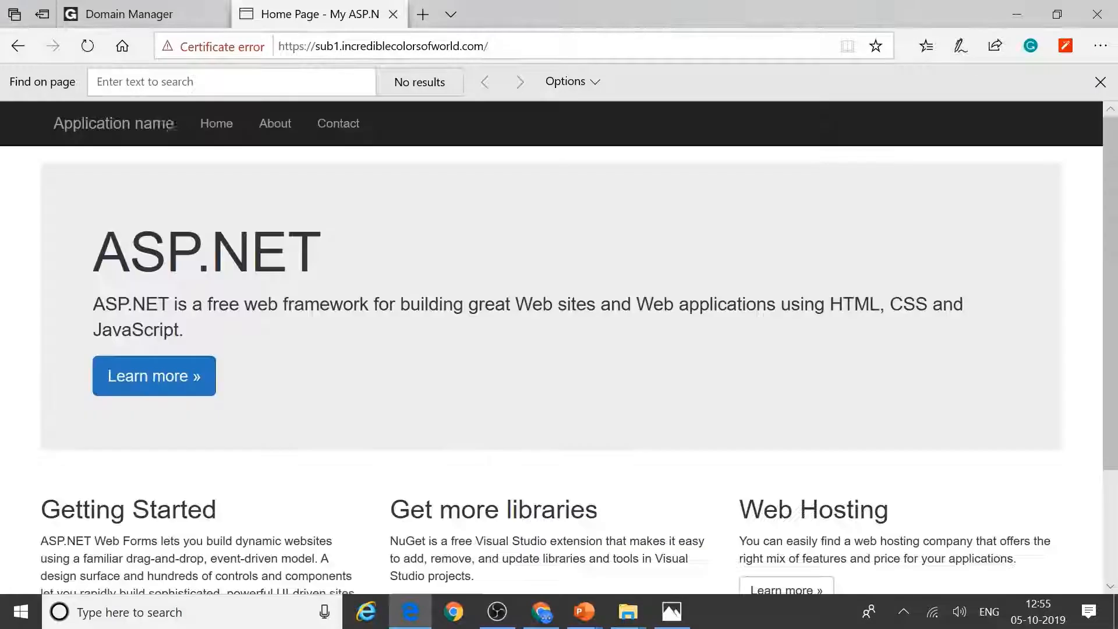
# Step: Inspect the site's *.azurewebsites.net certificate from the certificate error, then close it
pyautogui.click(220, 49)
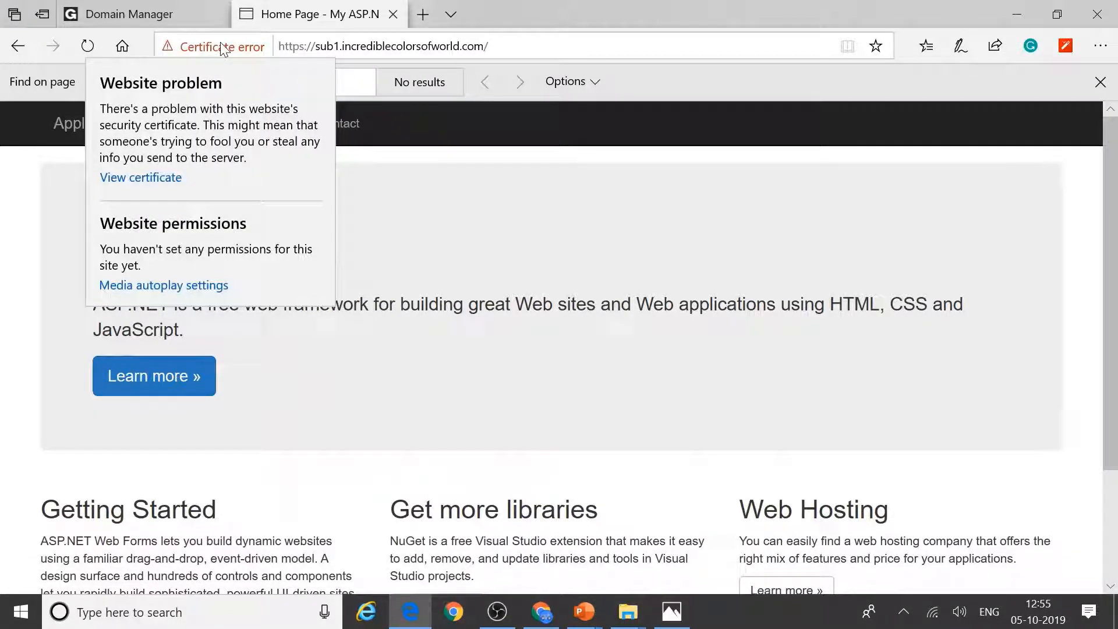
pyautogui.click(124, 178)
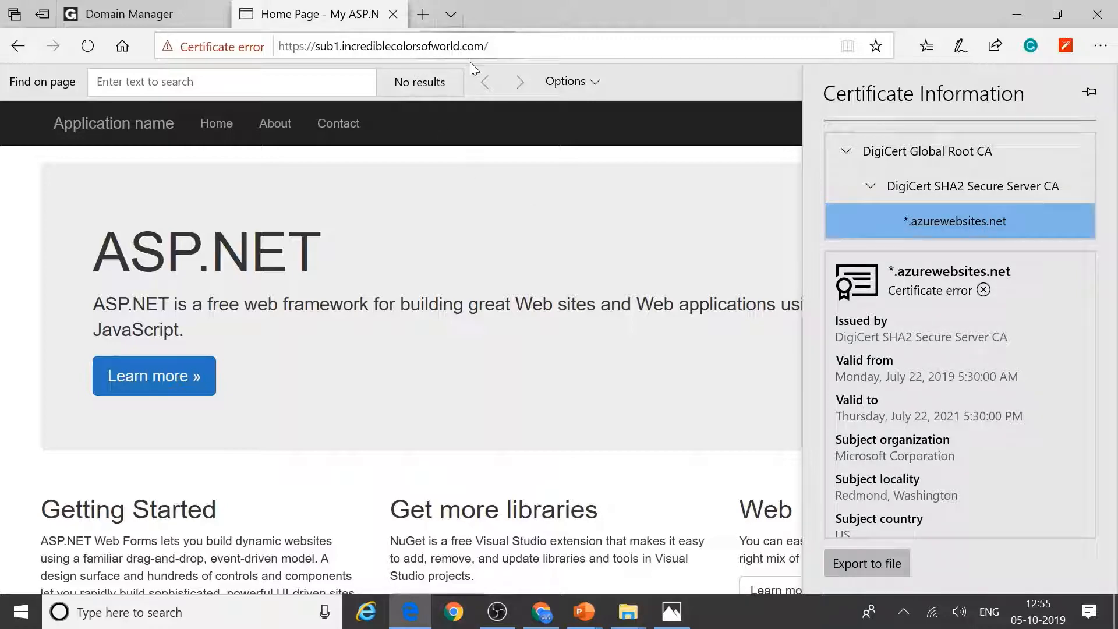
pyautogui.press('Escape')
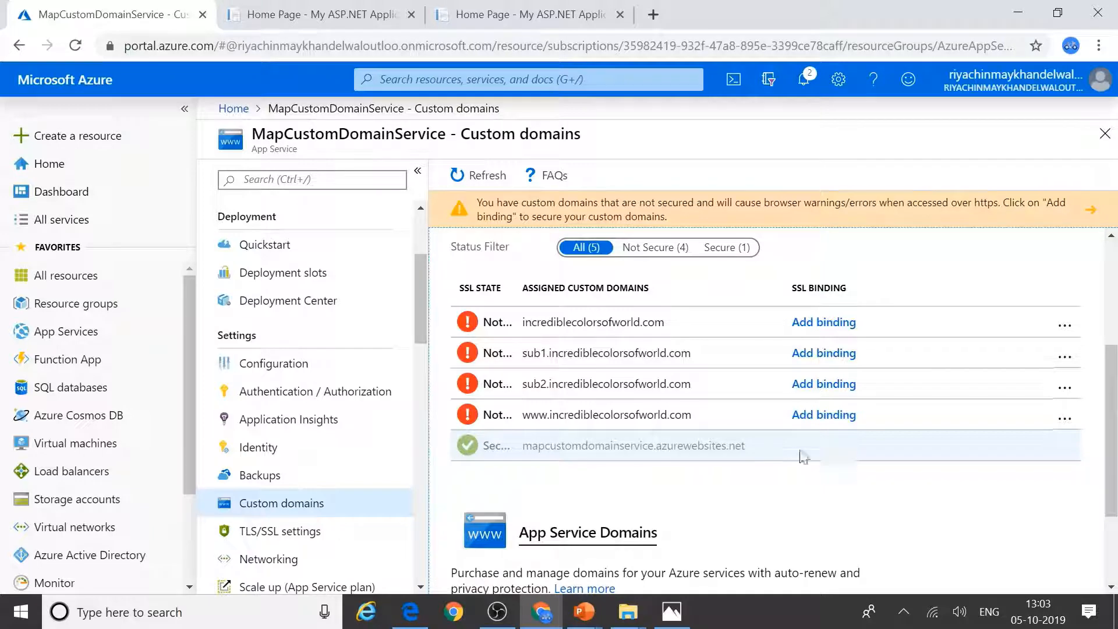
# Step: Try adding an SSL binding for the root domain via Upload PFX Certificate, then close without binding
pyautogui.click(797, 326)
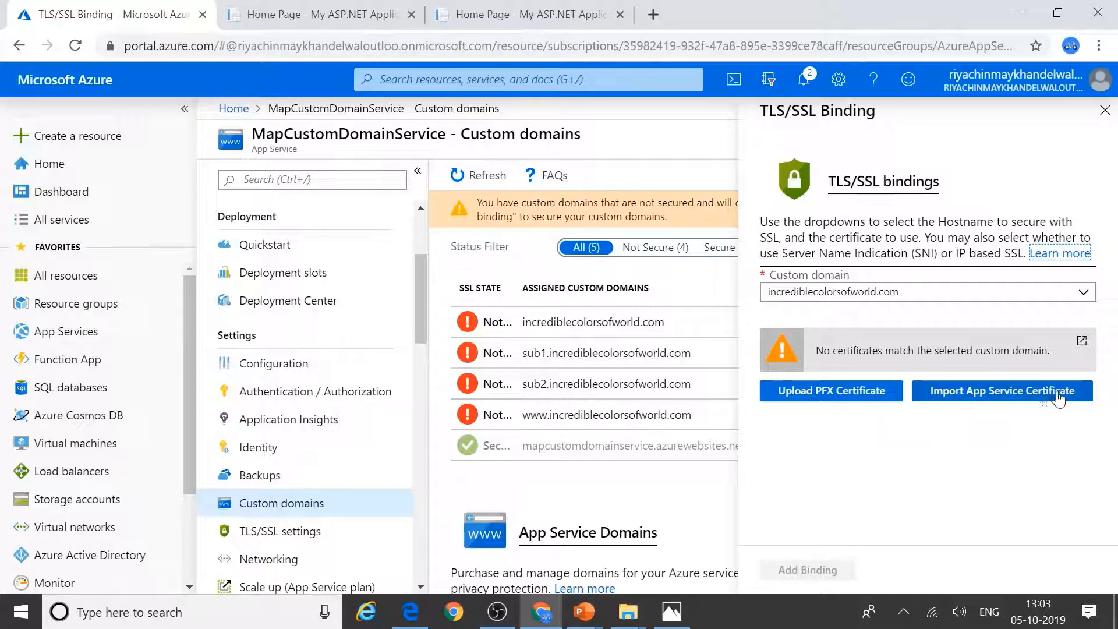
pyautogui.click(829, 396)
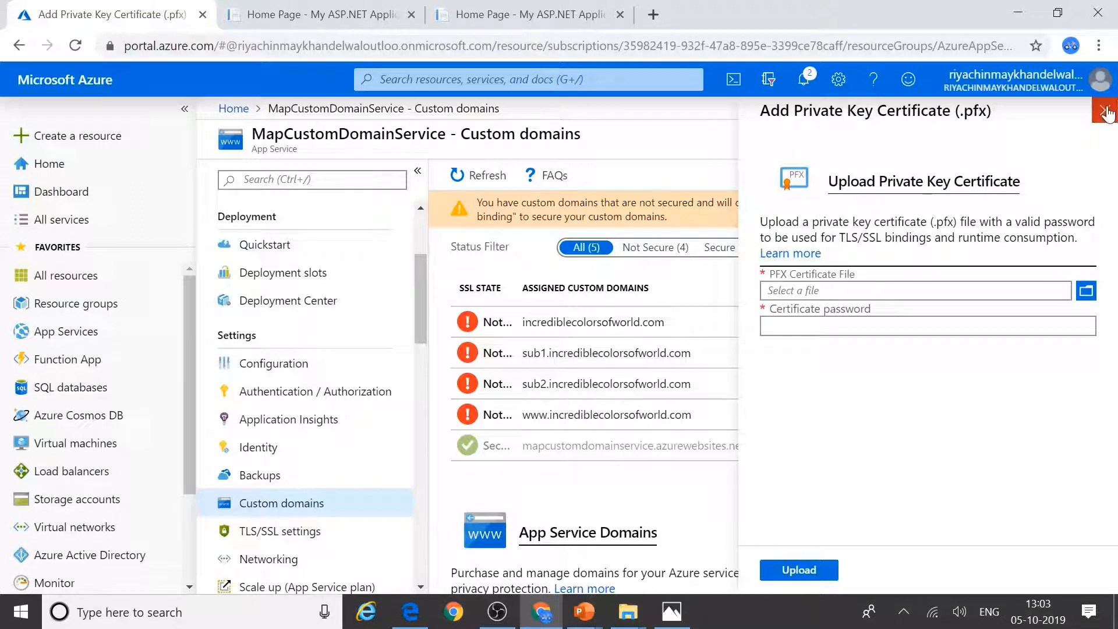
pyautogui.click(1106, 111)
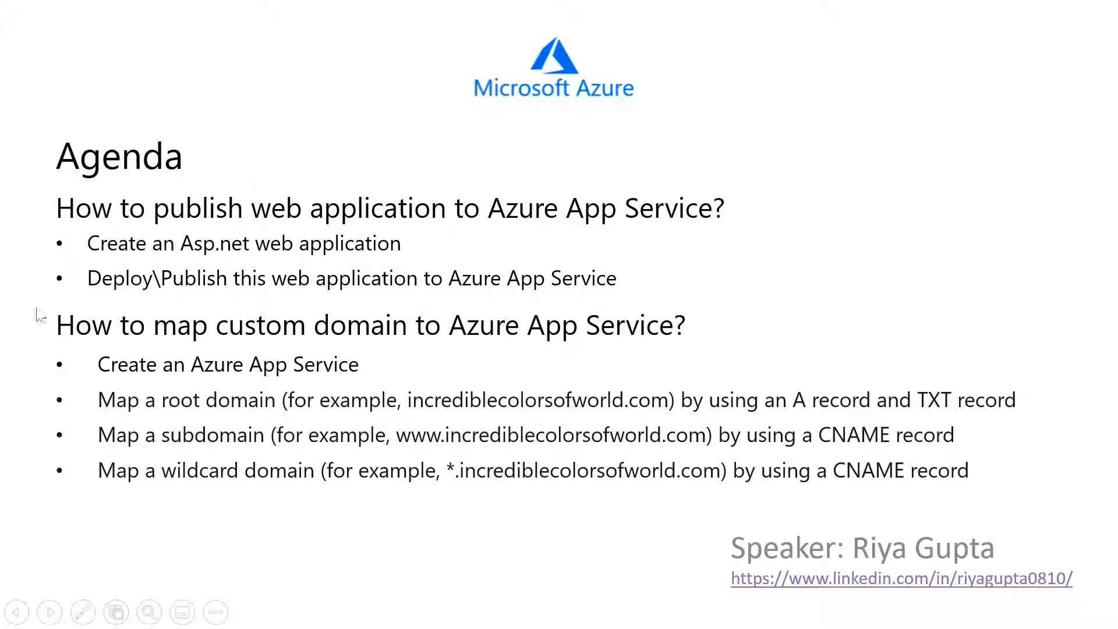
# Step: Advance the slideshow through Prerequisites to the Thank you! slide
pyautogui.click(320, 325)
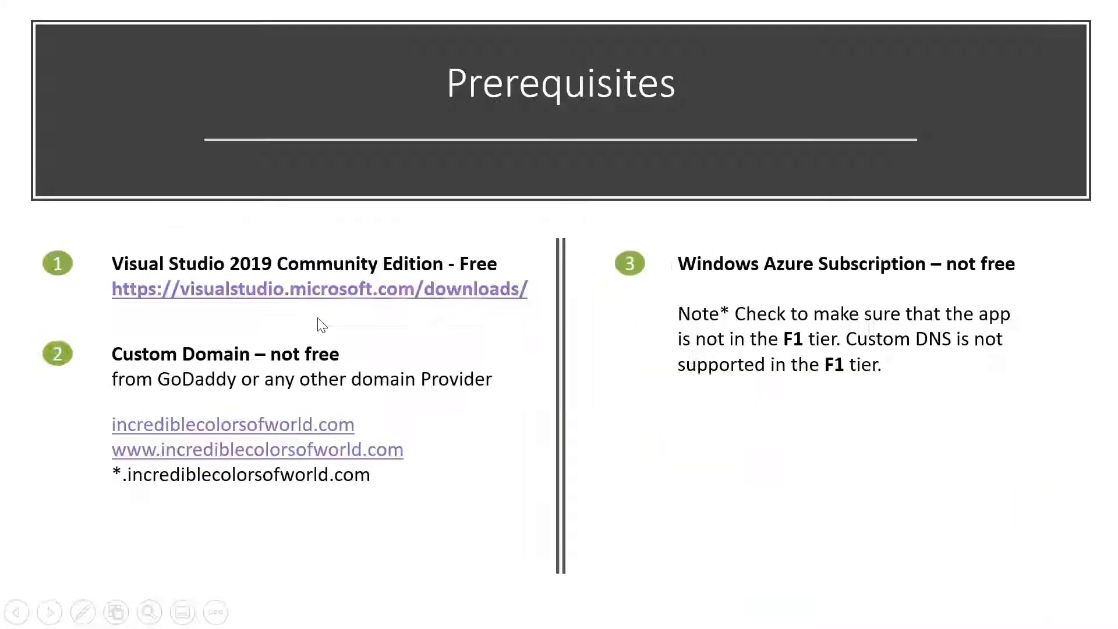
pyautogui.click(320, 325)
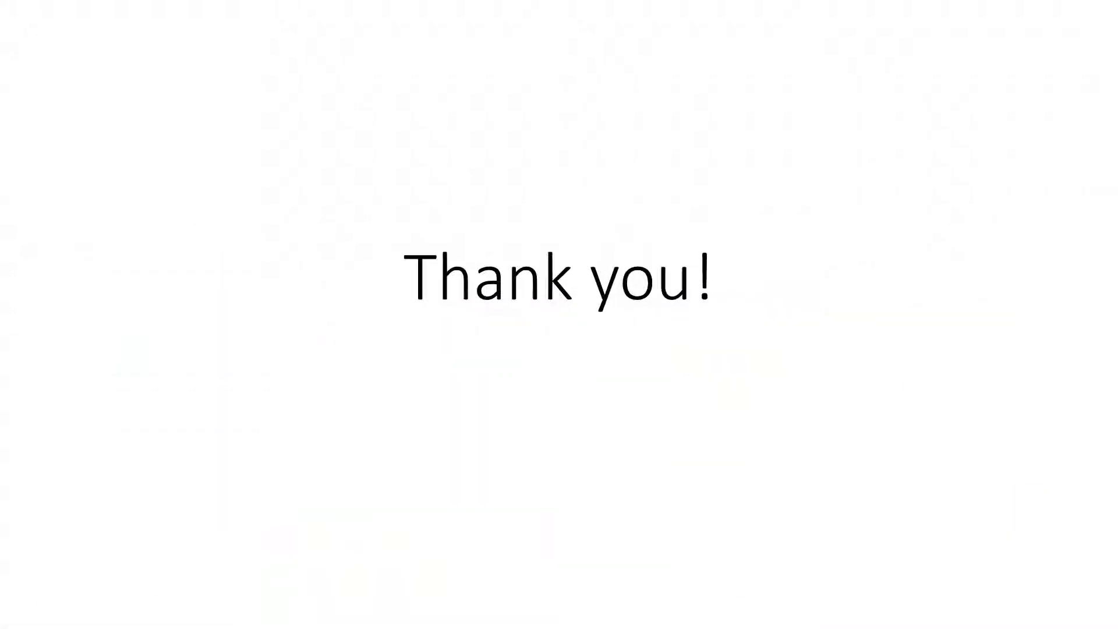